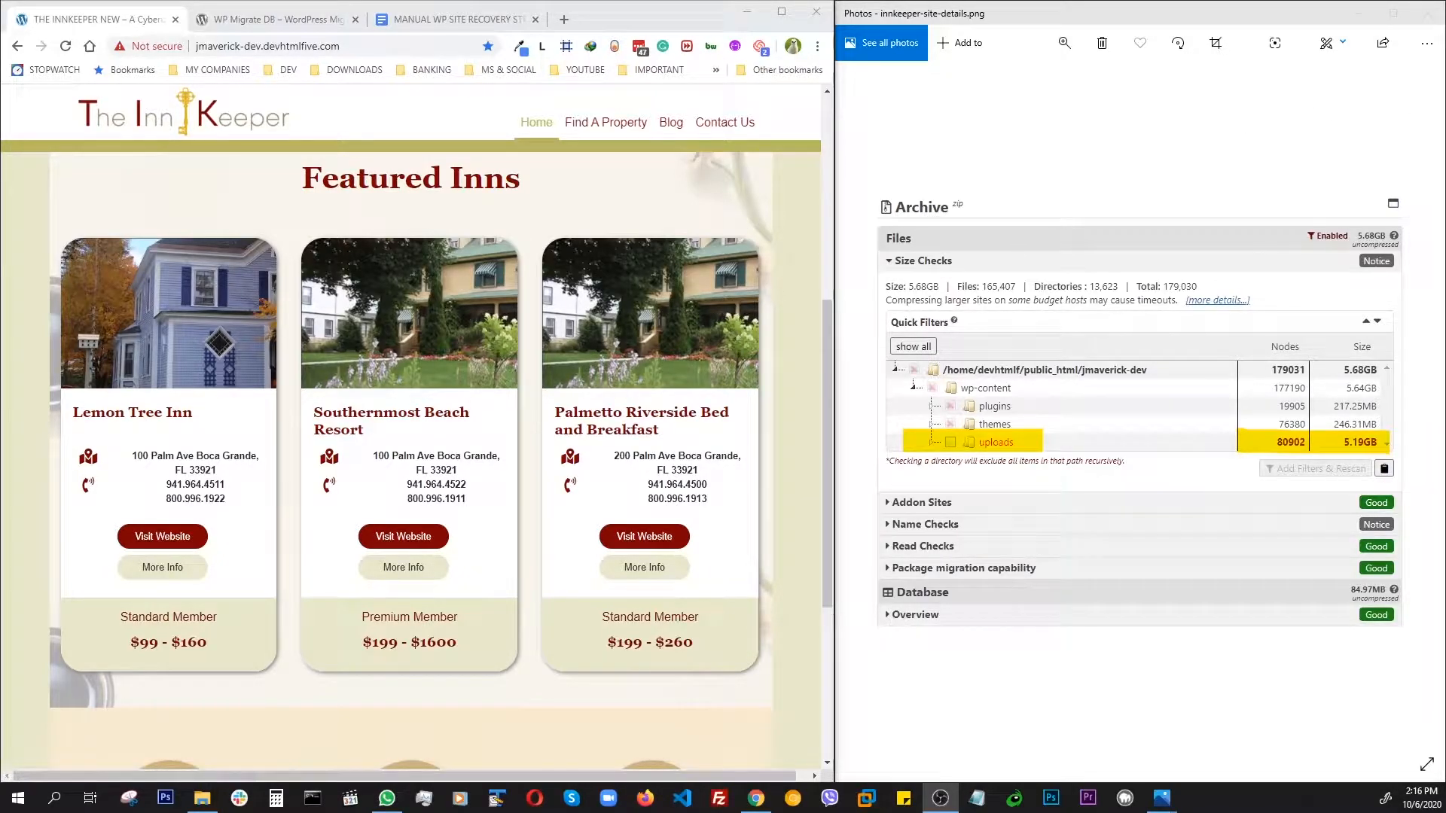
# Step: Examine the failed WP Migrate DB Pro and Duplicator Pro screenshots, and bring up the WP Migrate DB plugin page
pyautogui.moveTo(1445, 83); pyautogui.dragTo(607, 137)
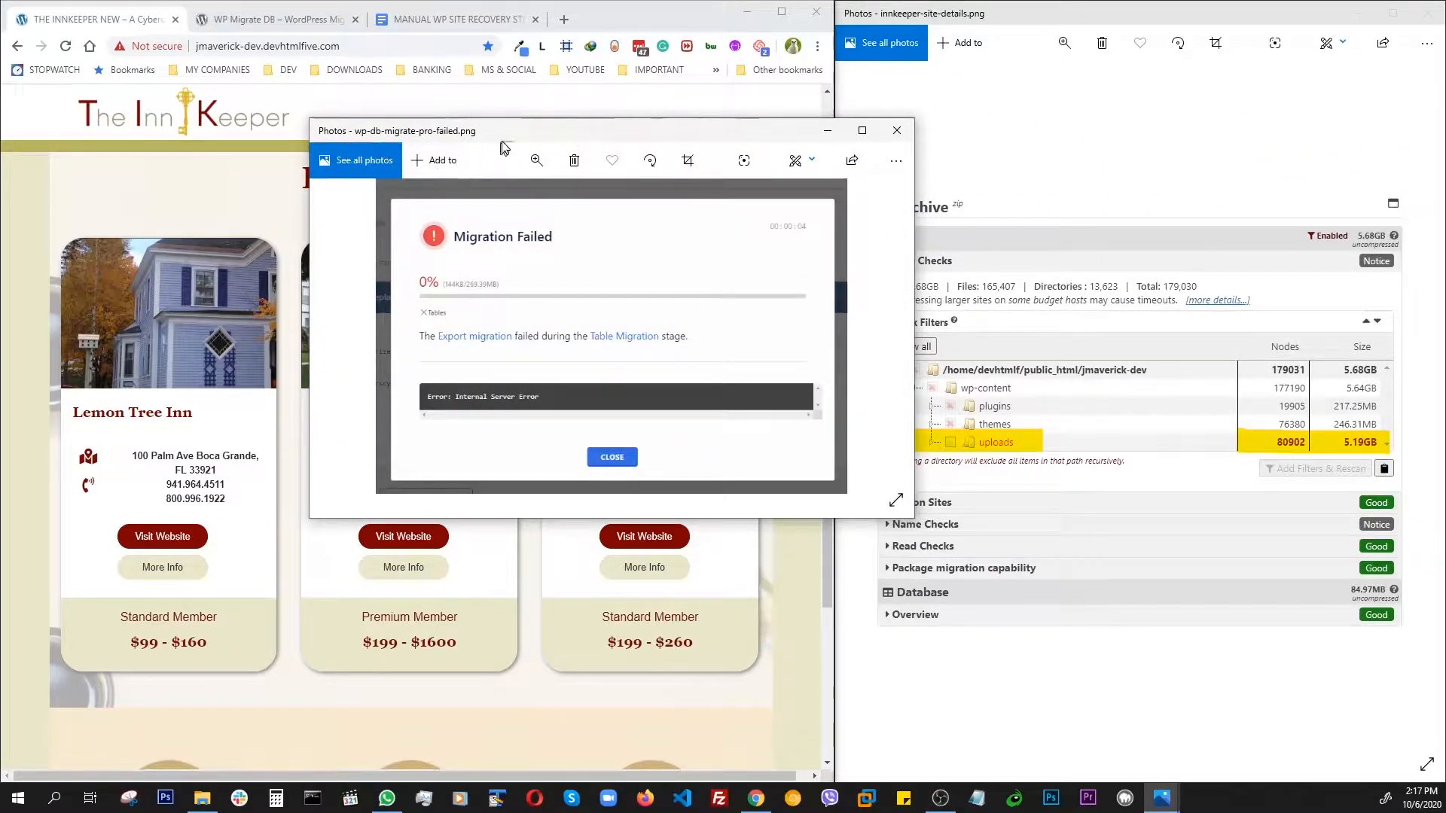
pyautogui.moveTo(565, 132); pyautogui.dragTo(453, 94)
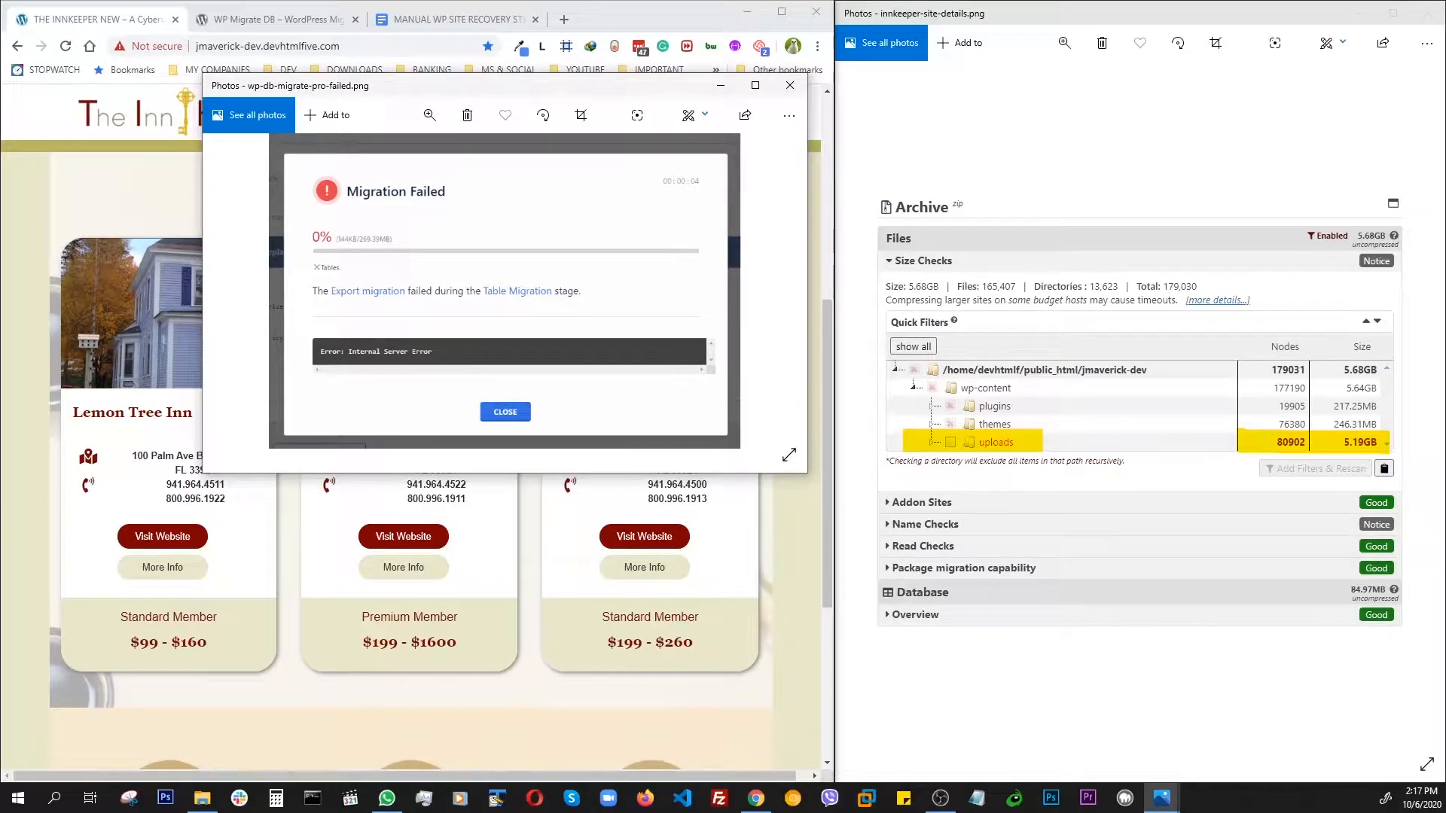
pyautogui.moveTo(1445, 332); pyautogui.dragTo(629, 301)
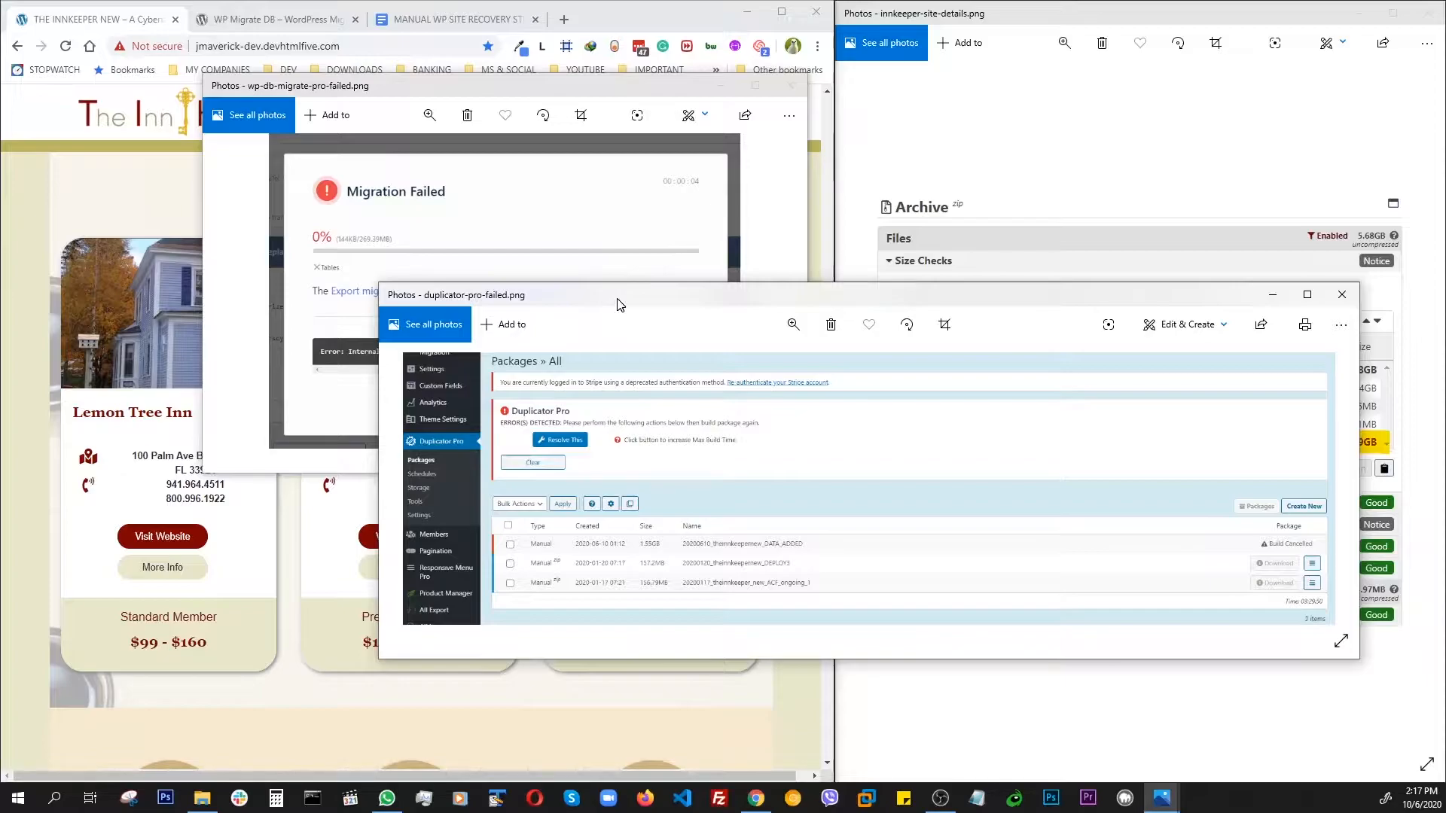
pyautogui.moveTo(617, 304); pyautogui.dragTo(1445, 307)
pyautogui.moveTo(469, 91); pyautogui.dragTo(1370, 93)
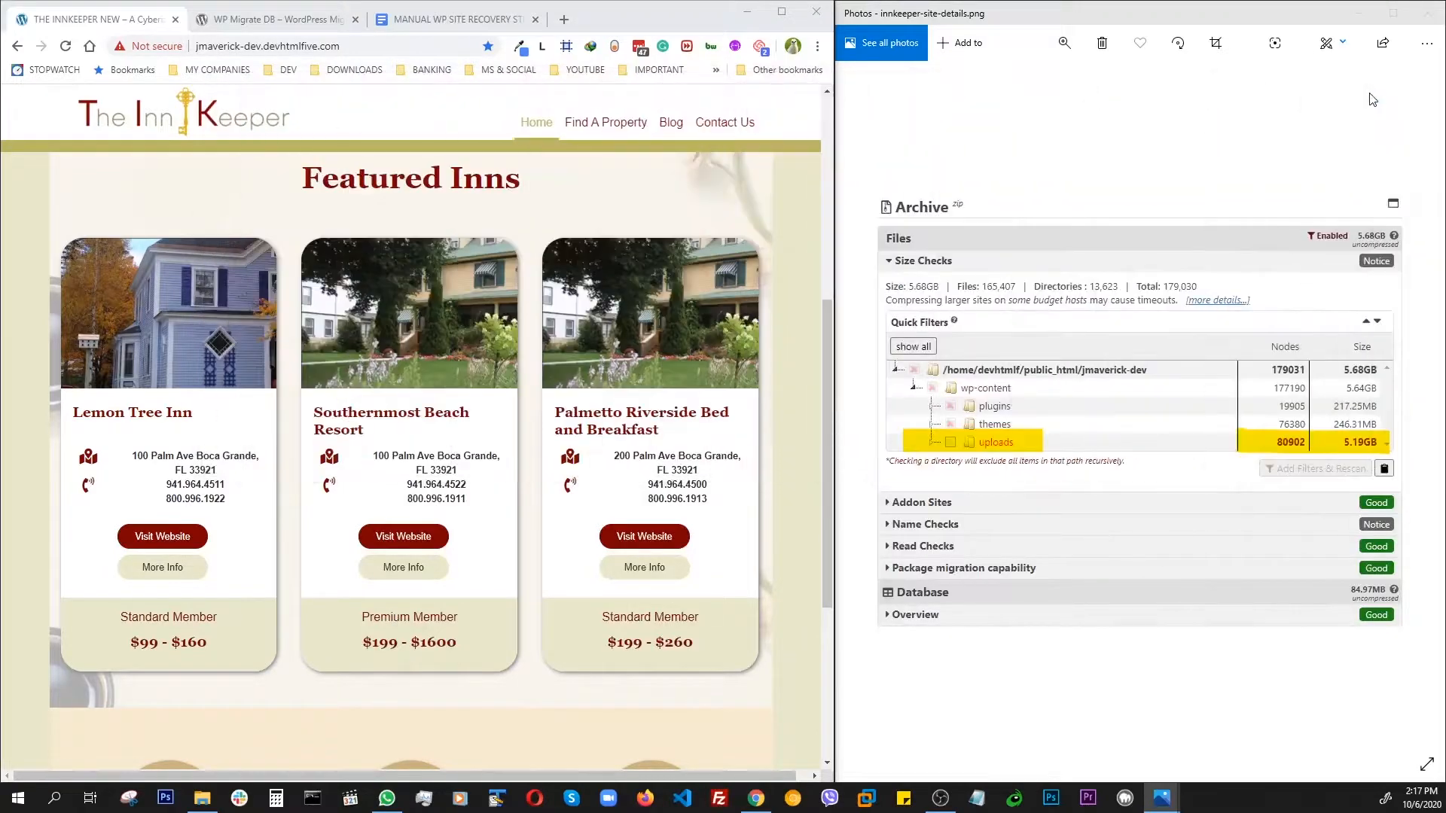
pyautogui.click(274, 20)
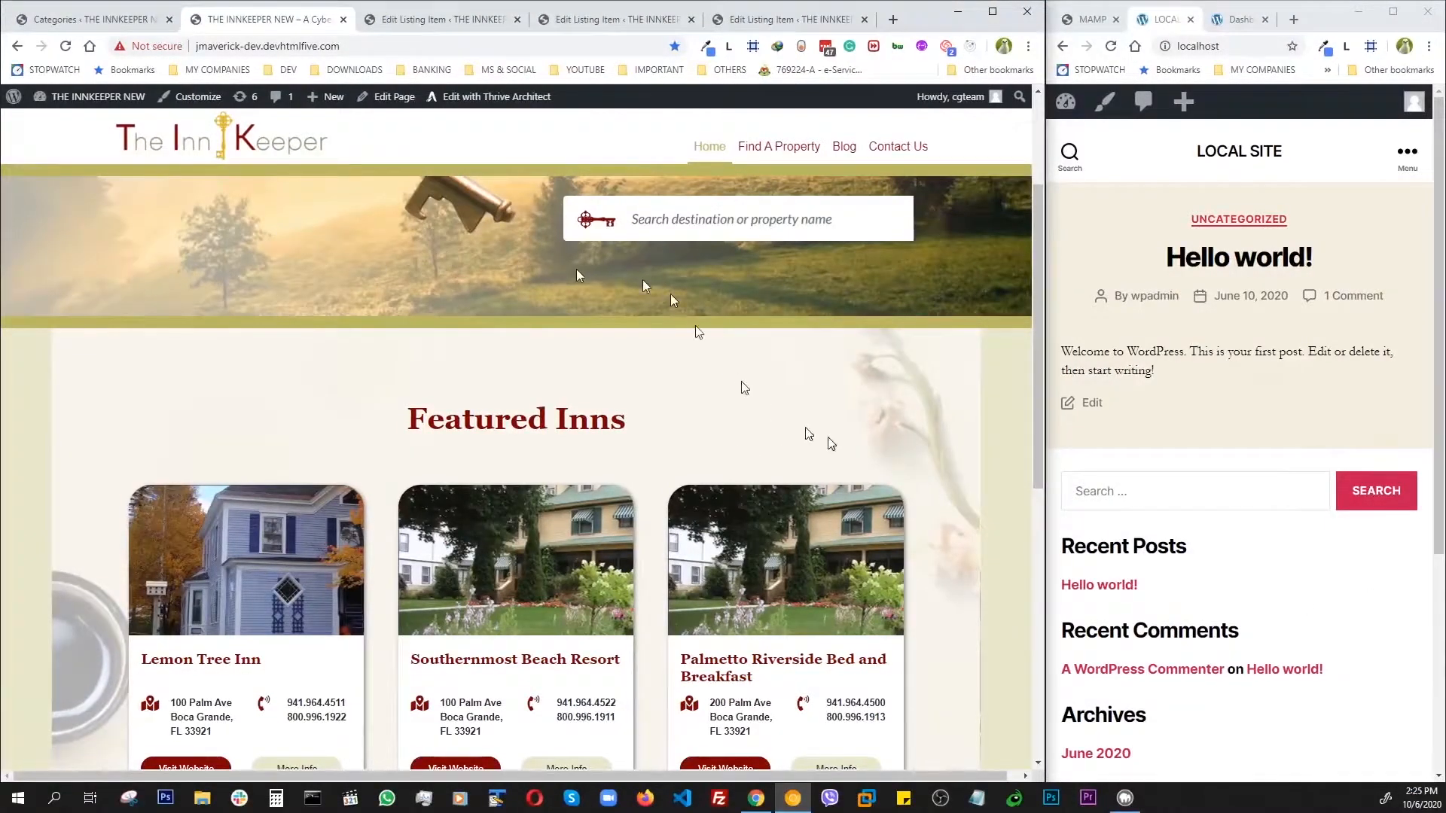
# Step: View the dev site beside the local site, checking the MAMP start page, the MAMP server status and the local WordPress dashboard
pyautogui.moveTo(1049, 433); pyautogui.dragTo(780, 414)
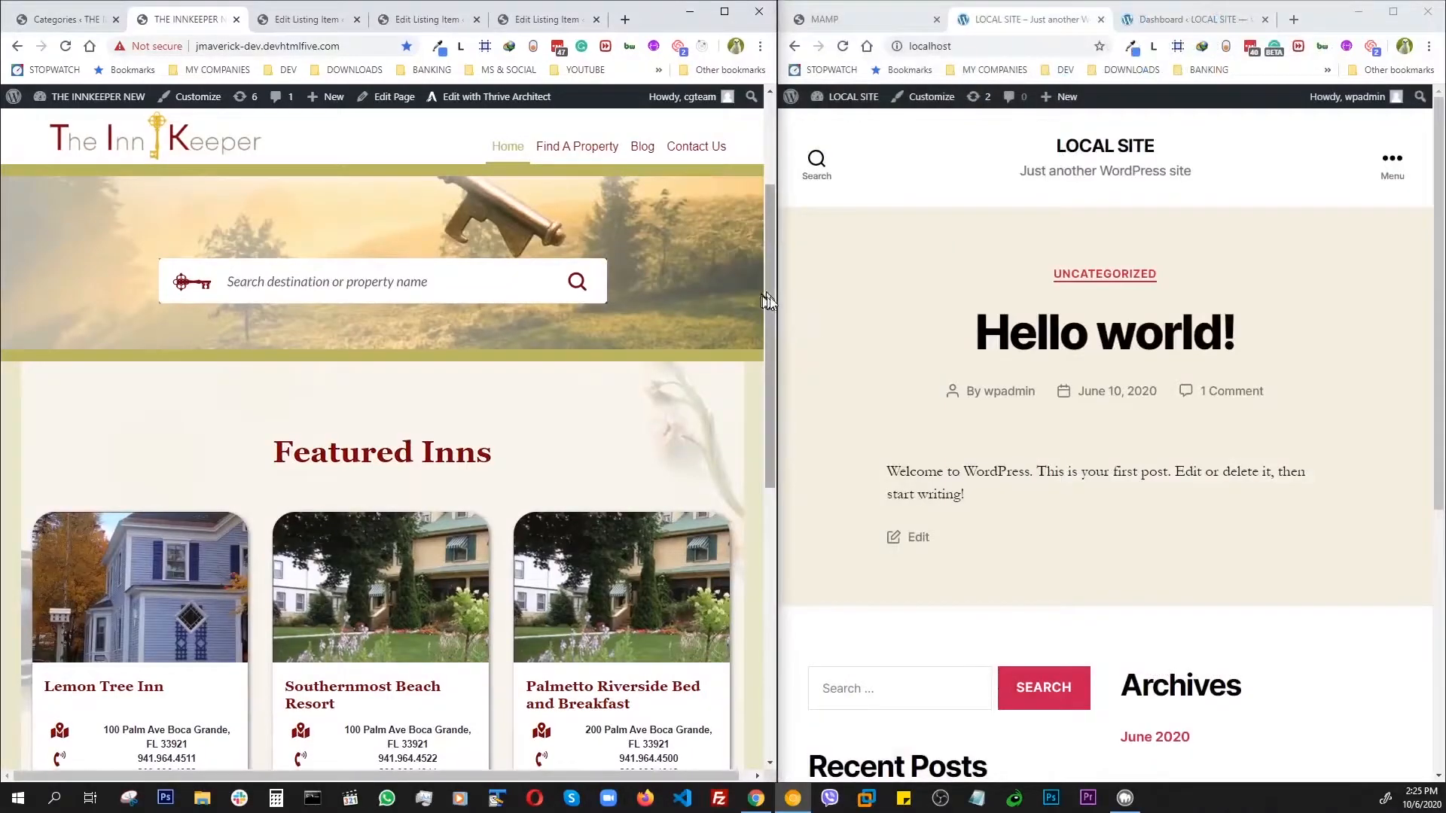
pyautogui.click(851, 394)
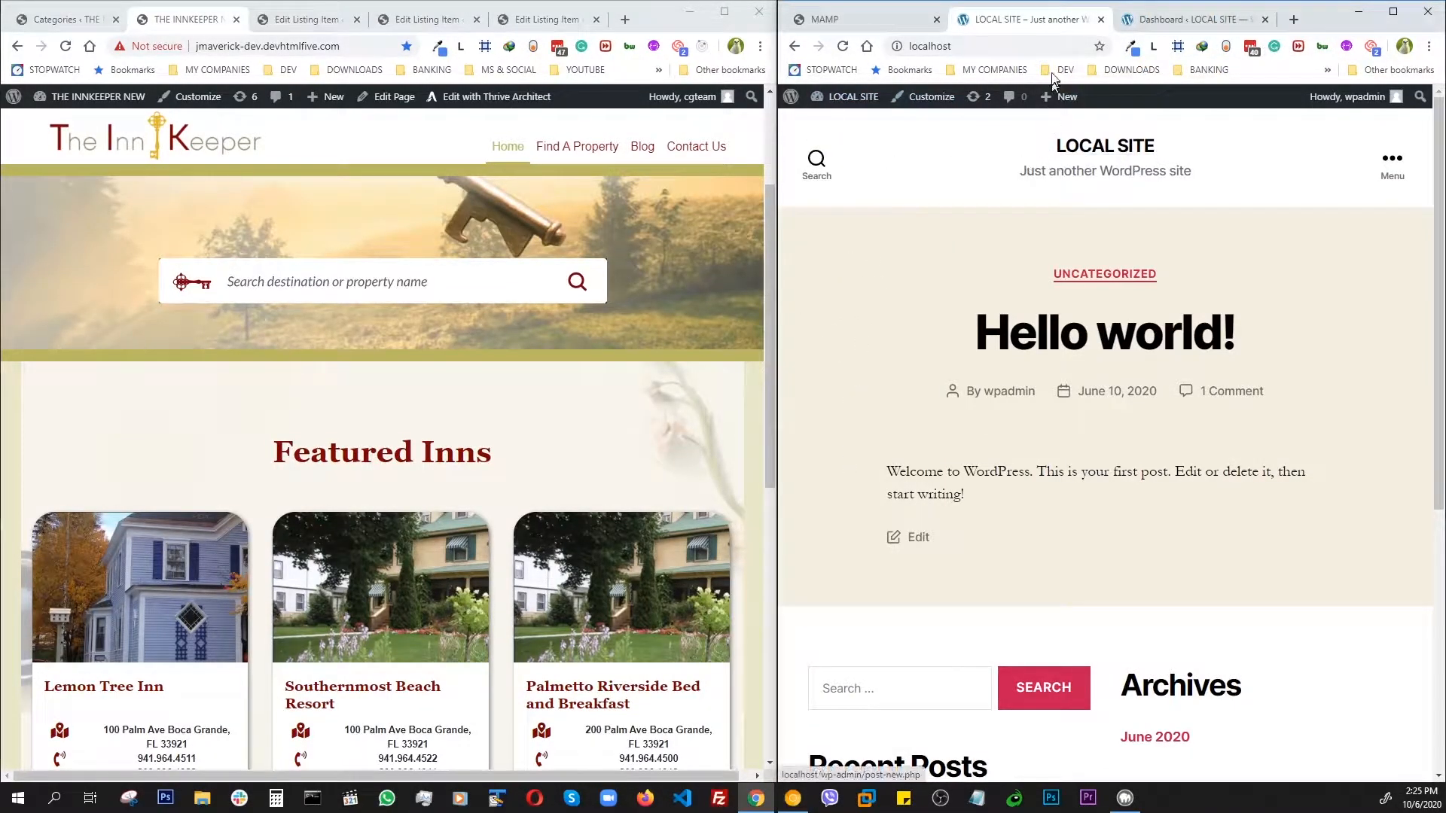
pyautogui.click(825, 19)
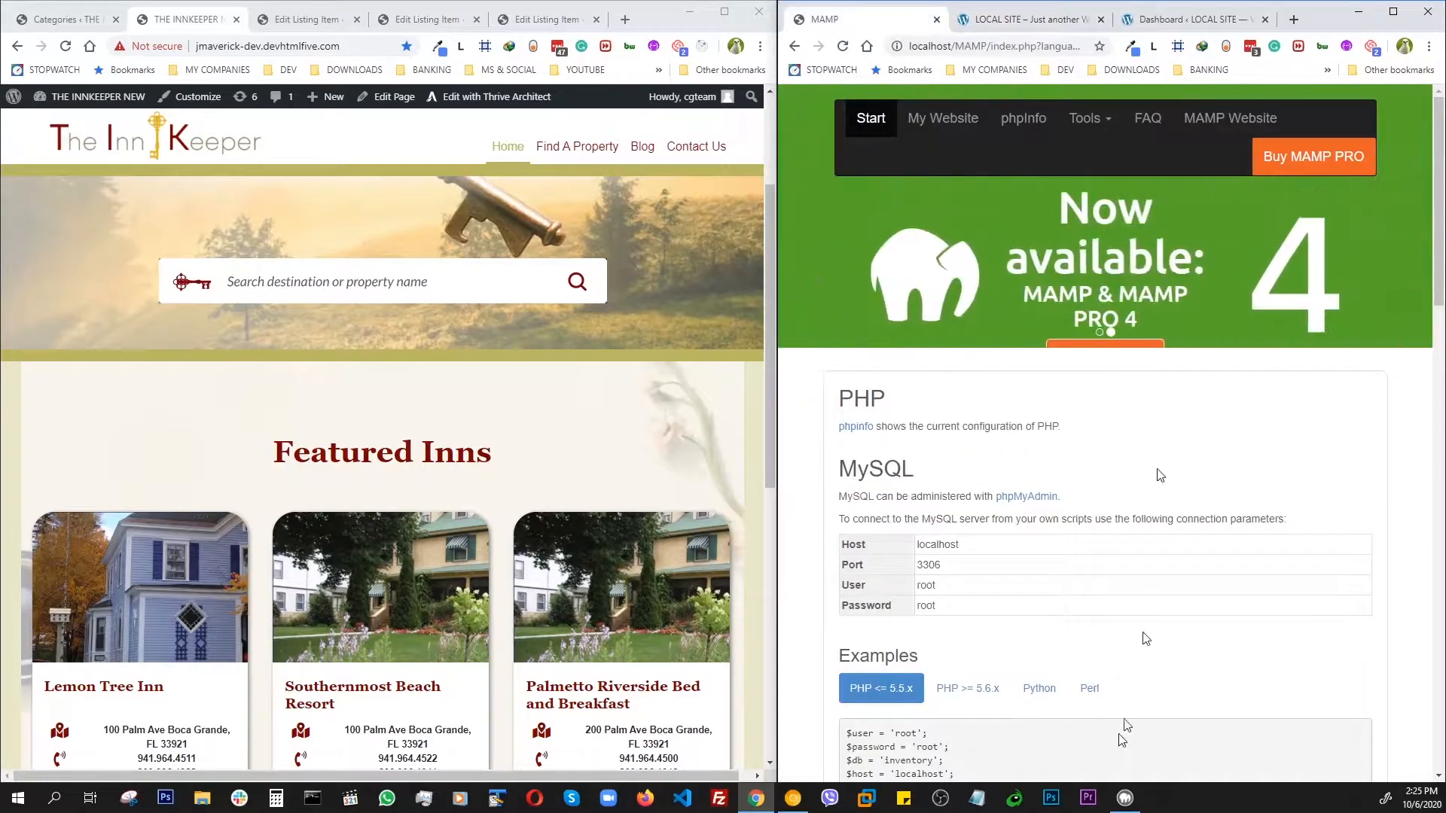
pyautogui.scroll(-3, 1069, 414)
pyautogui.scroll(3, 1070, 414)
pyautogui.moveTo(1445, 282); pyautogui.dragTo(430, 243)
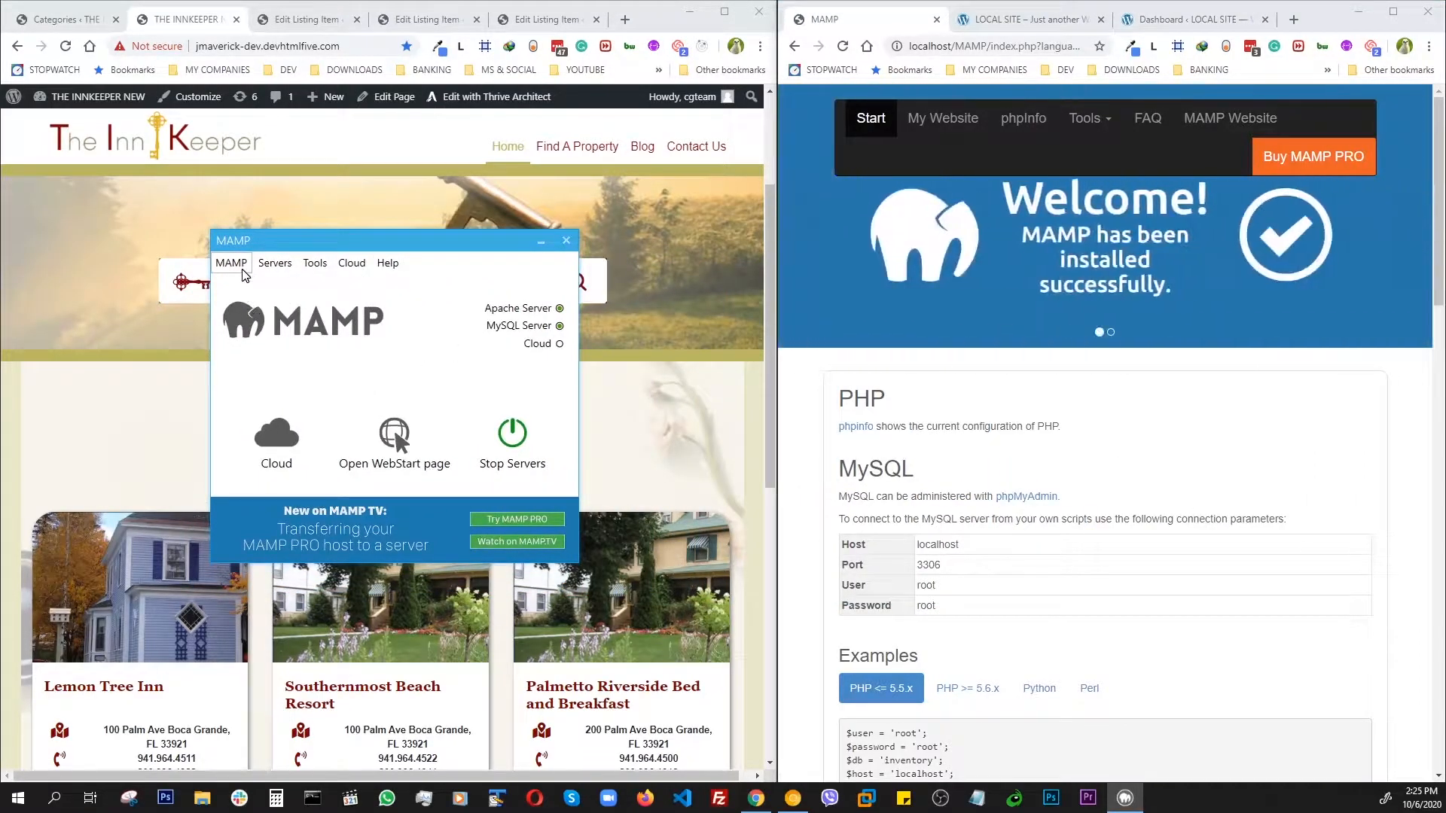
pyautogui.click(1188, 22)
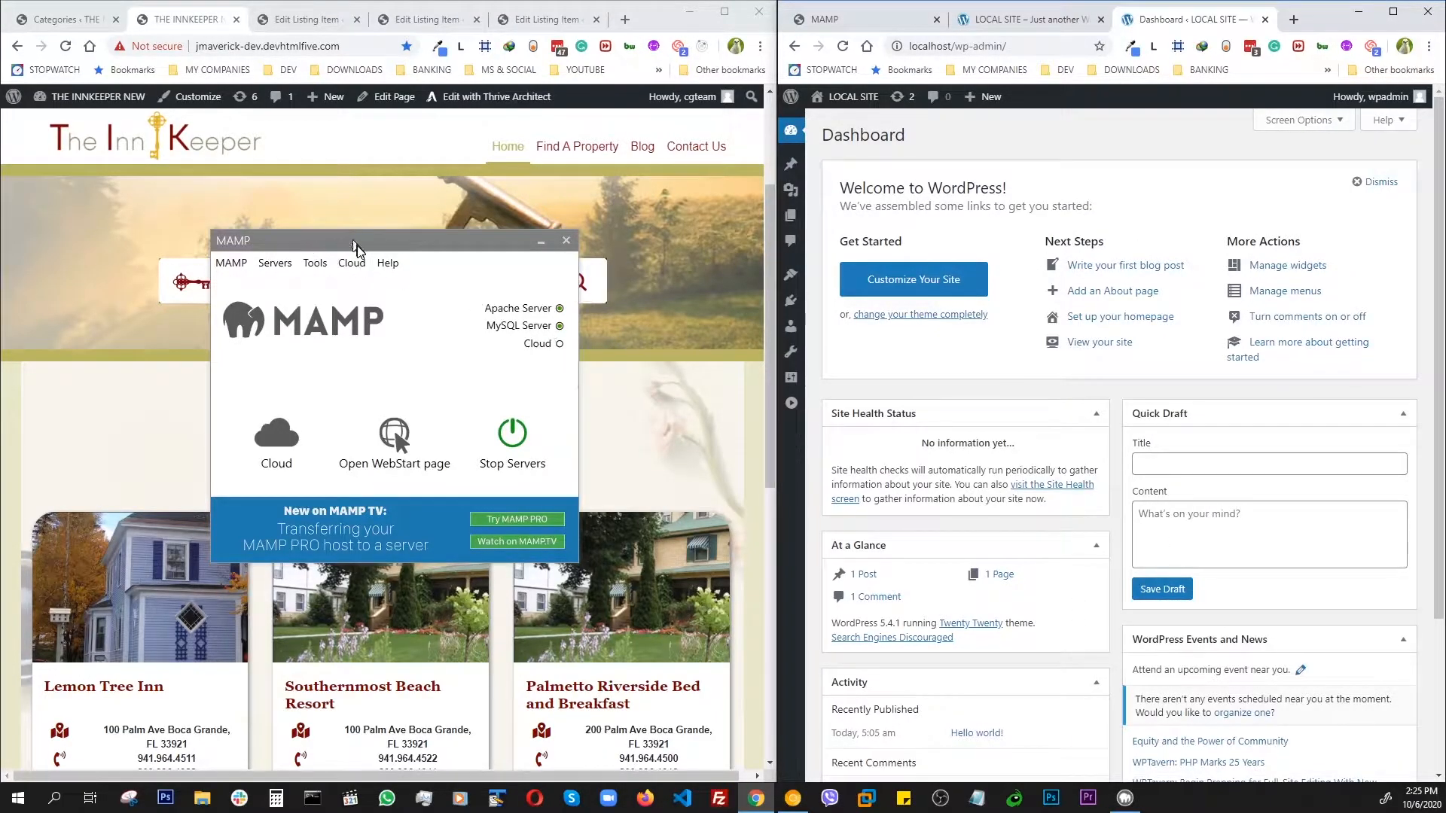
pyautogui.click(566, 240)
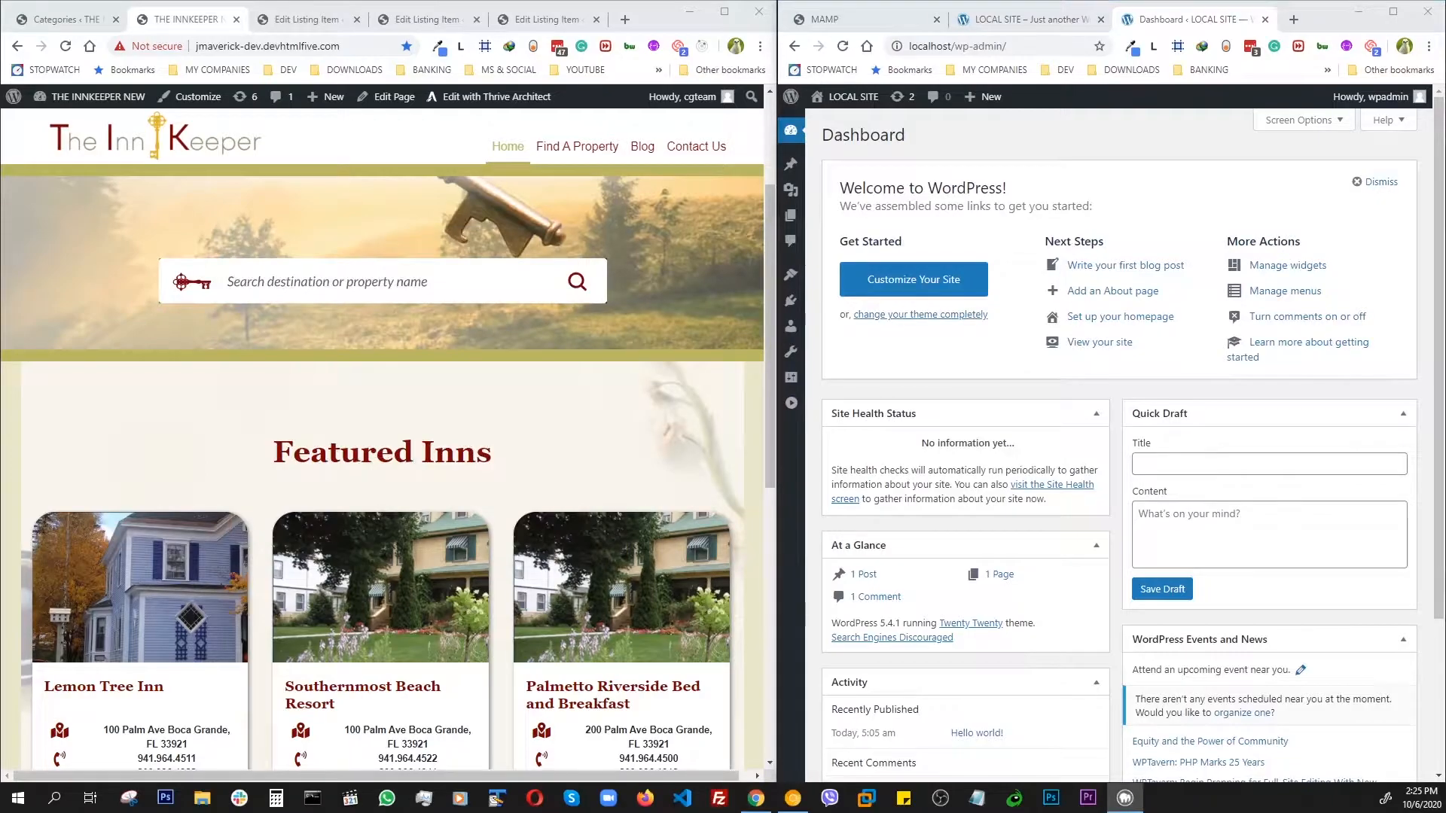
# Step: Look through the dev site's Lemon Tree Inn listing editor and its full list of listings
pyautogui.click(101, 391)
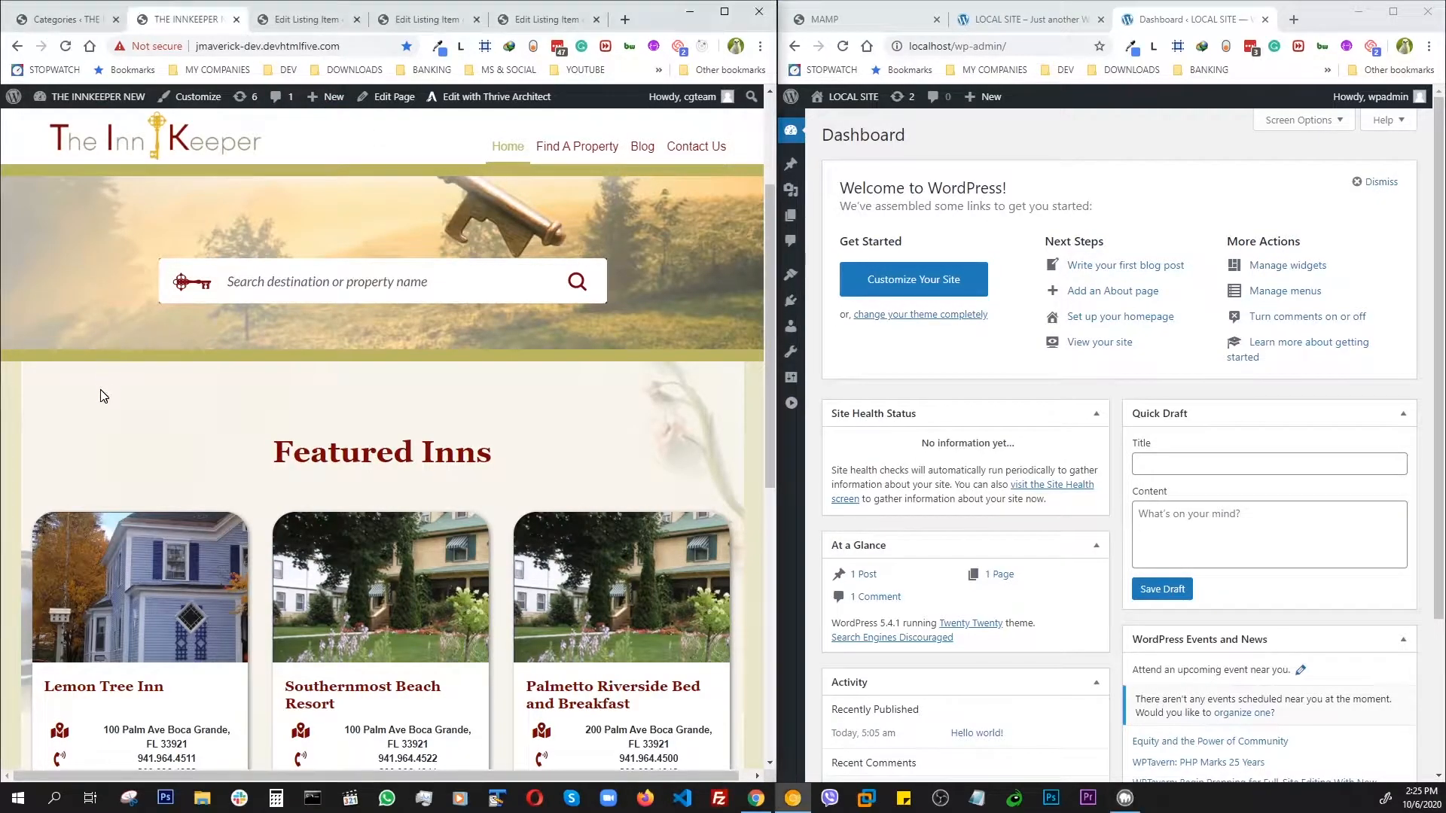
pyautogui.click(305, 22)
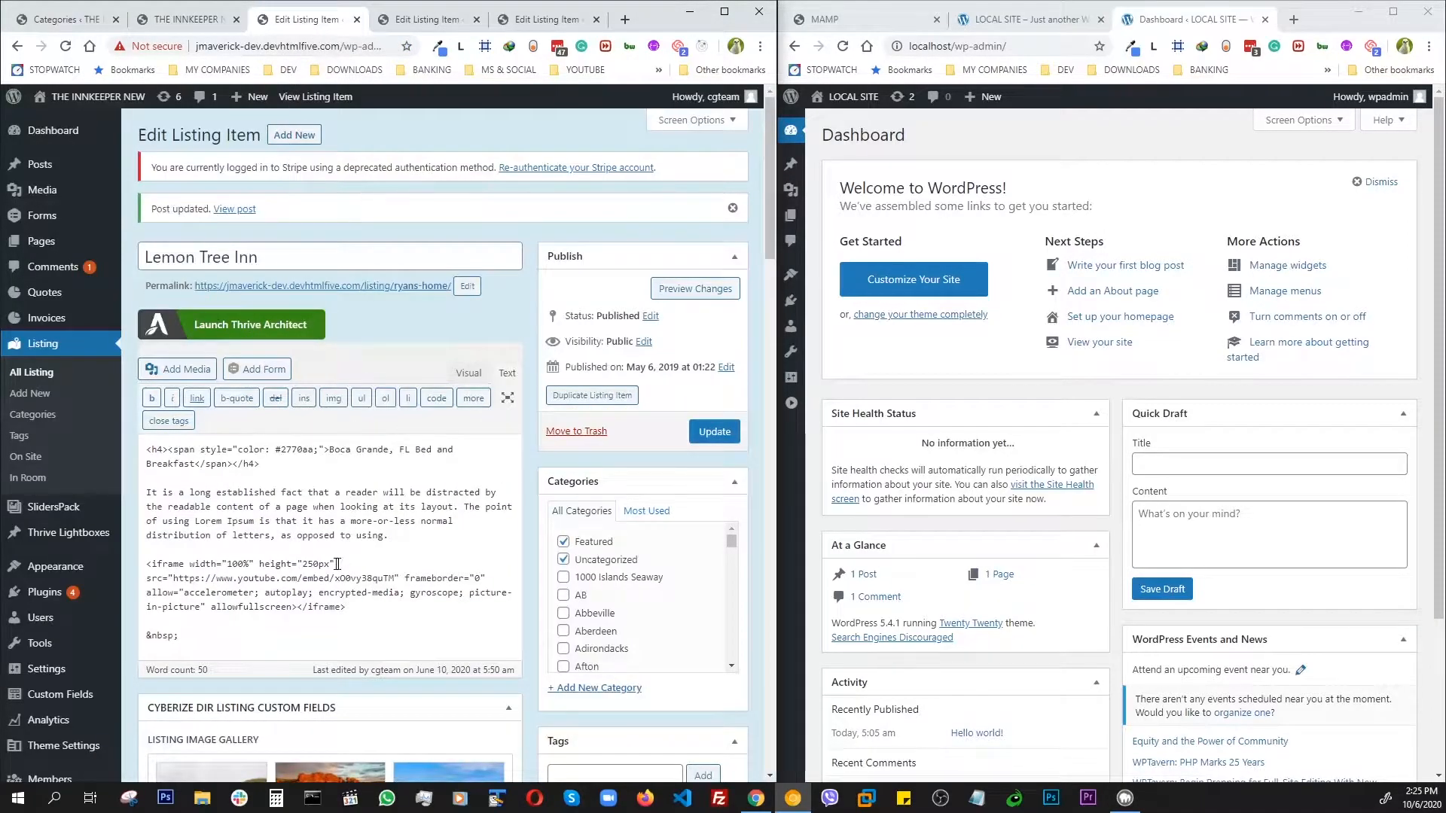
pyautogui.click(413, 286)
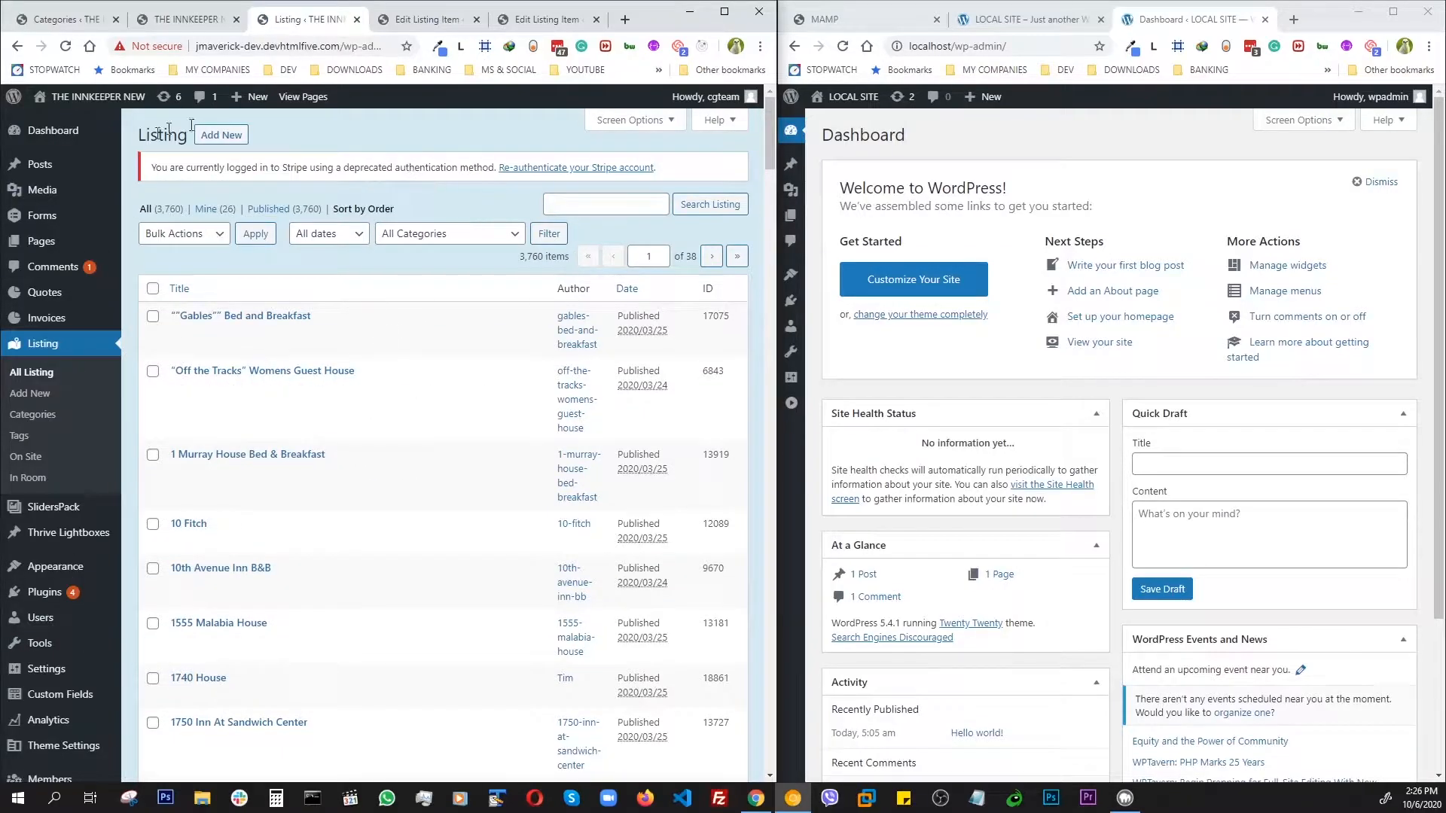
pyautogui.click(1180, 201)
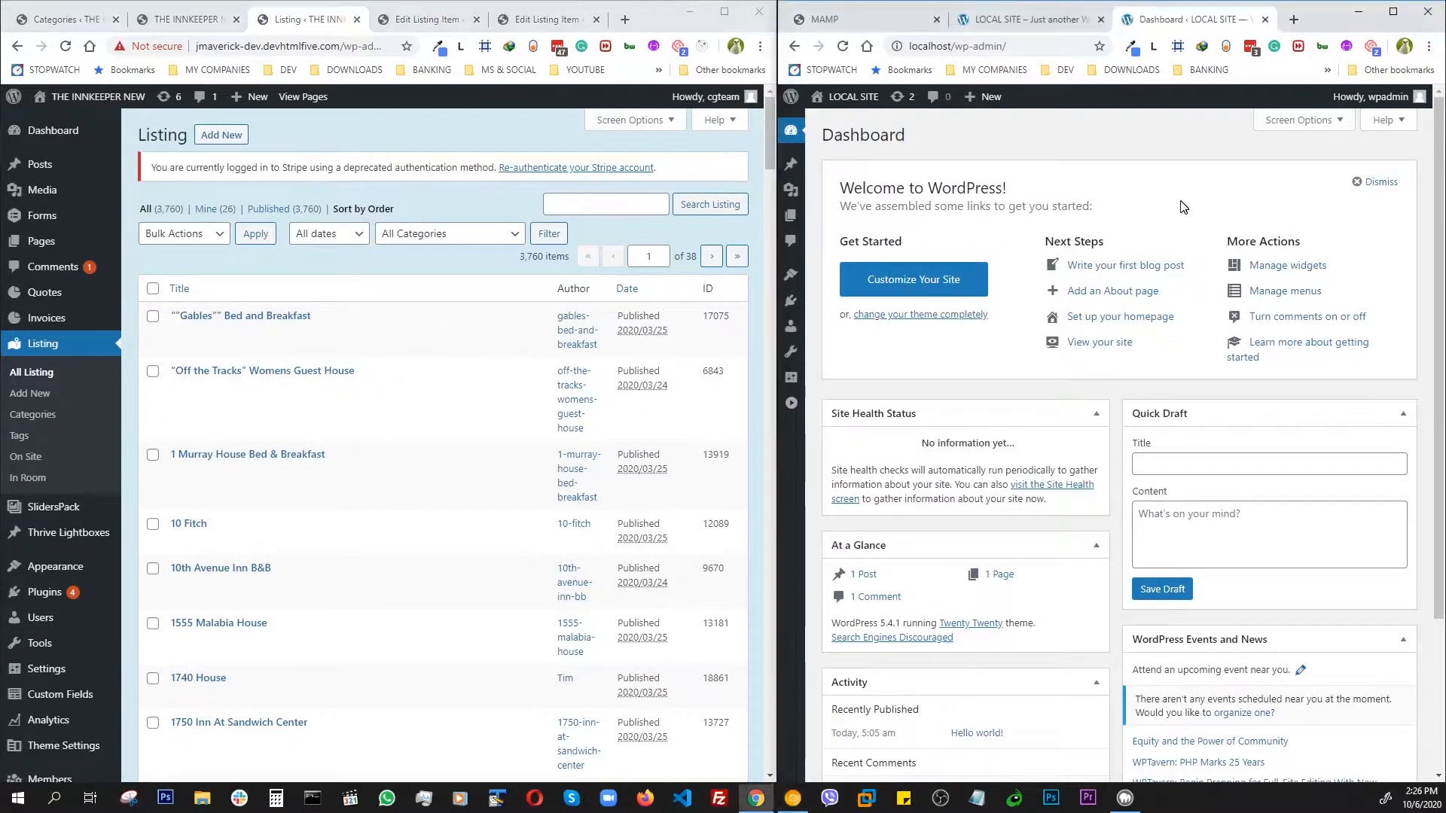
pyautogui.click(483, 118)
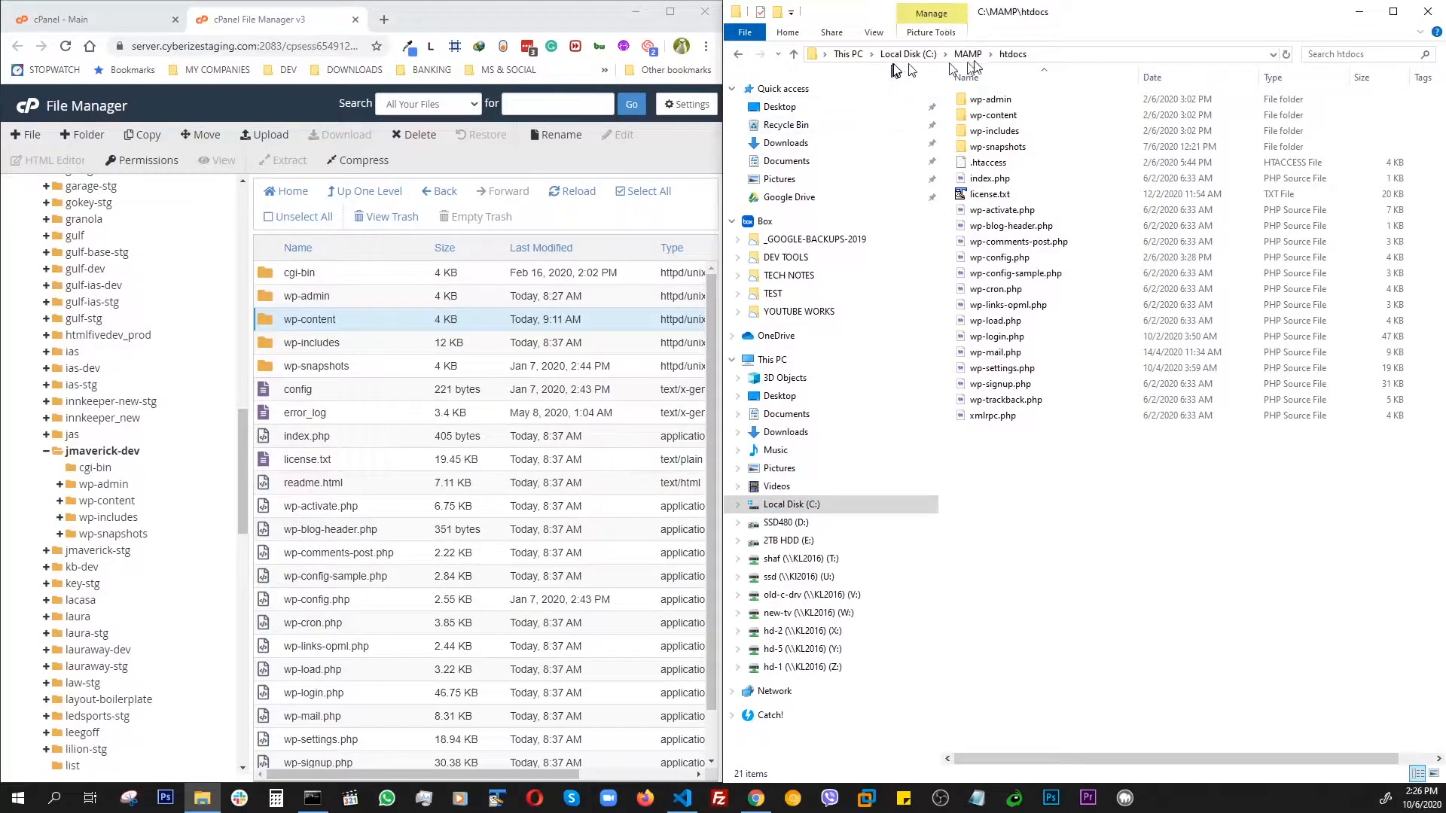
# Step: Compress the dev site's wp-content folder into the Tar archive /public_html/jmaverick-dev/wp-content.tar in cPanel File Manager
pyautogui.click(260, 23)
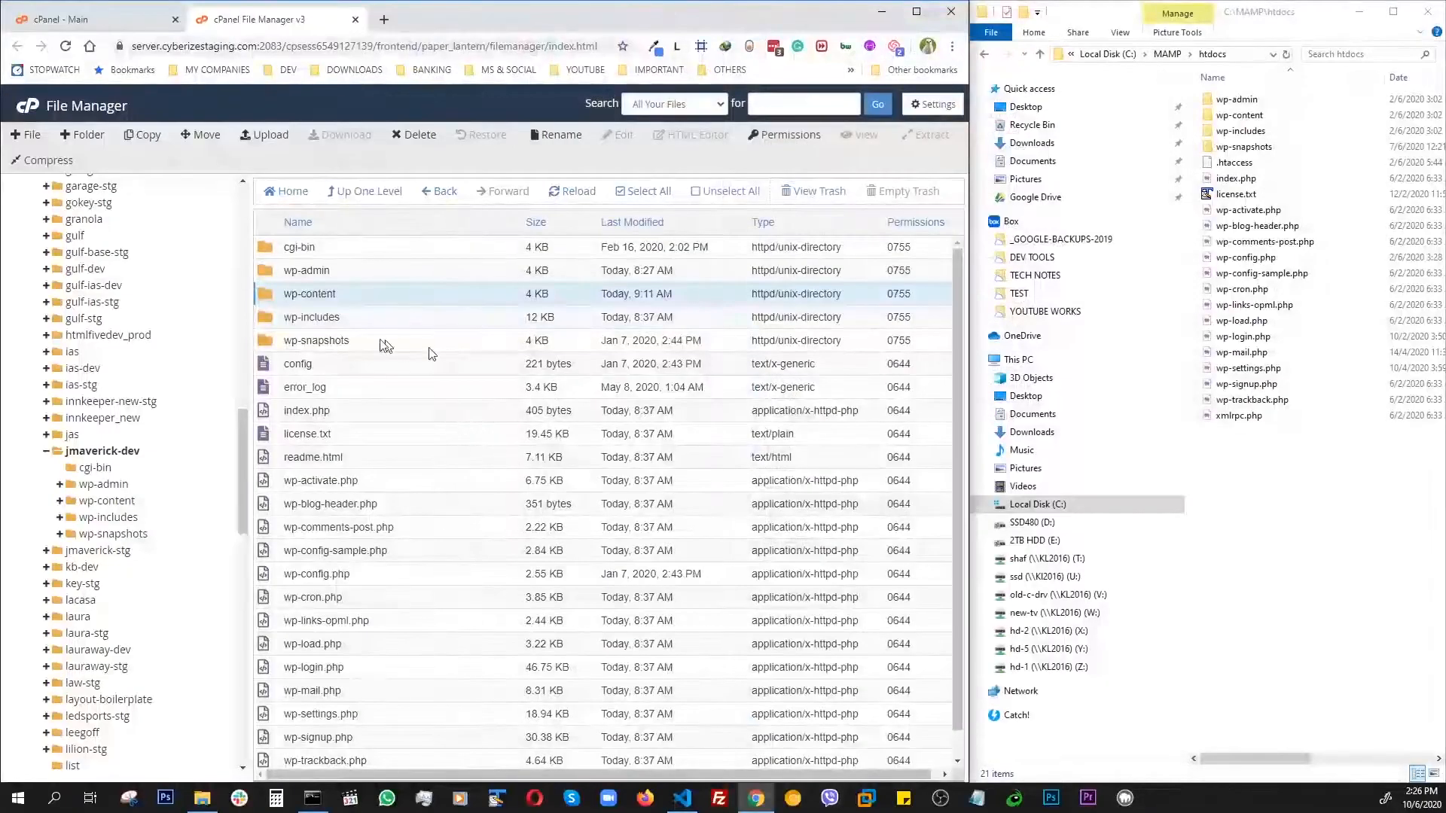
pyautogui.click(732, 200)
pyautogui.click(347, 298)
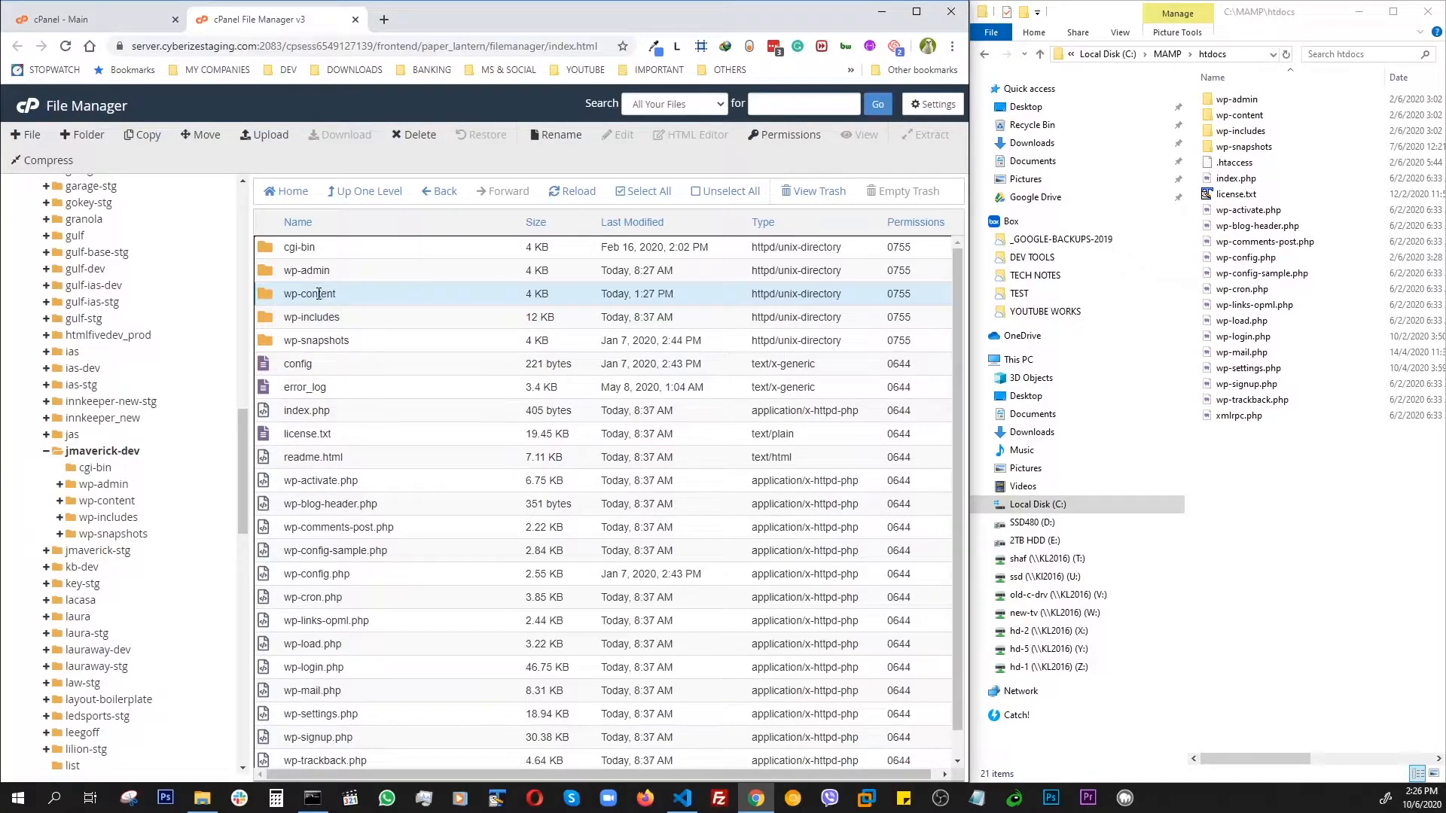
pyautogui.rightClick(319, 294)
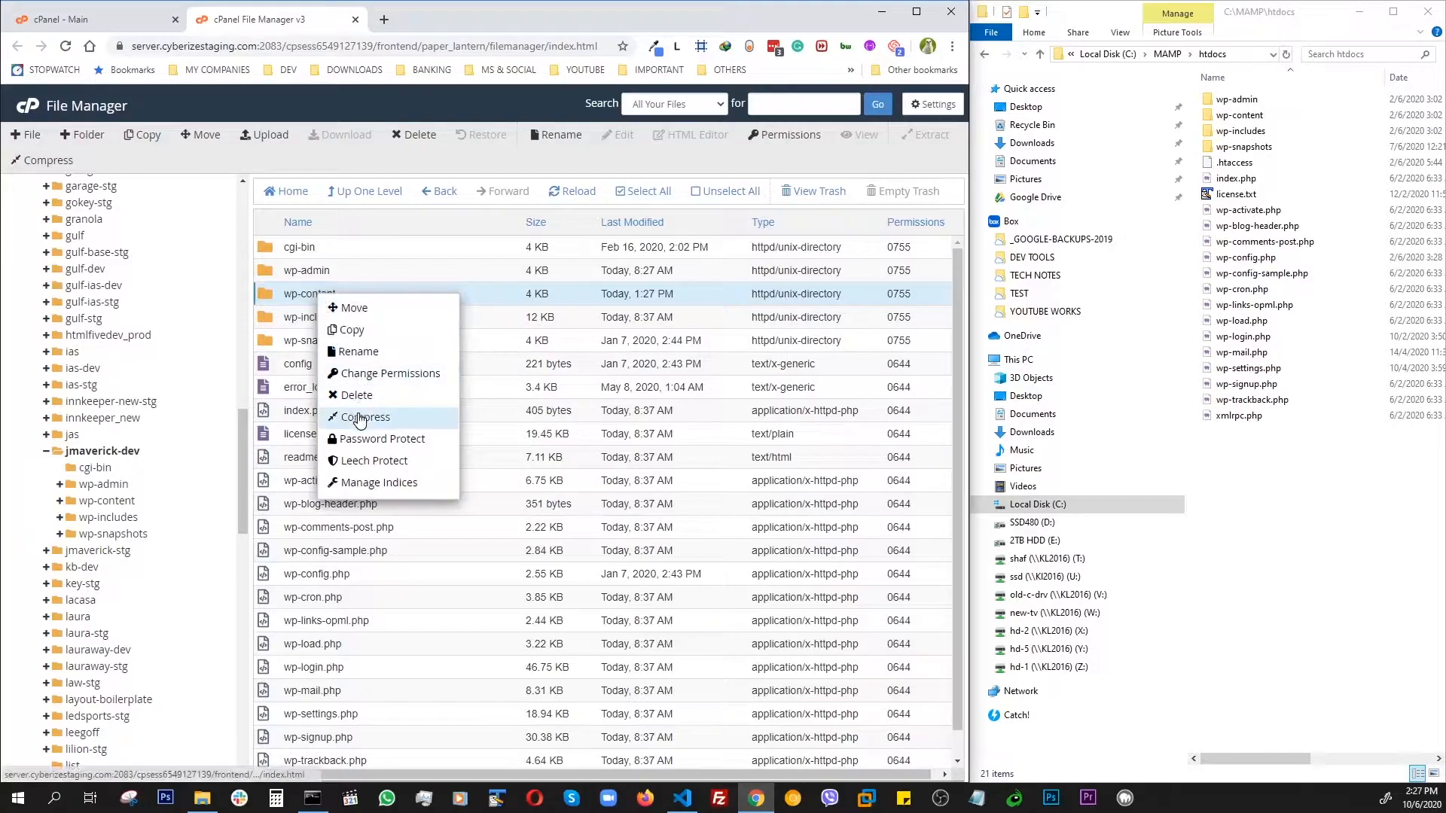
pyautogui.click(360, 419)
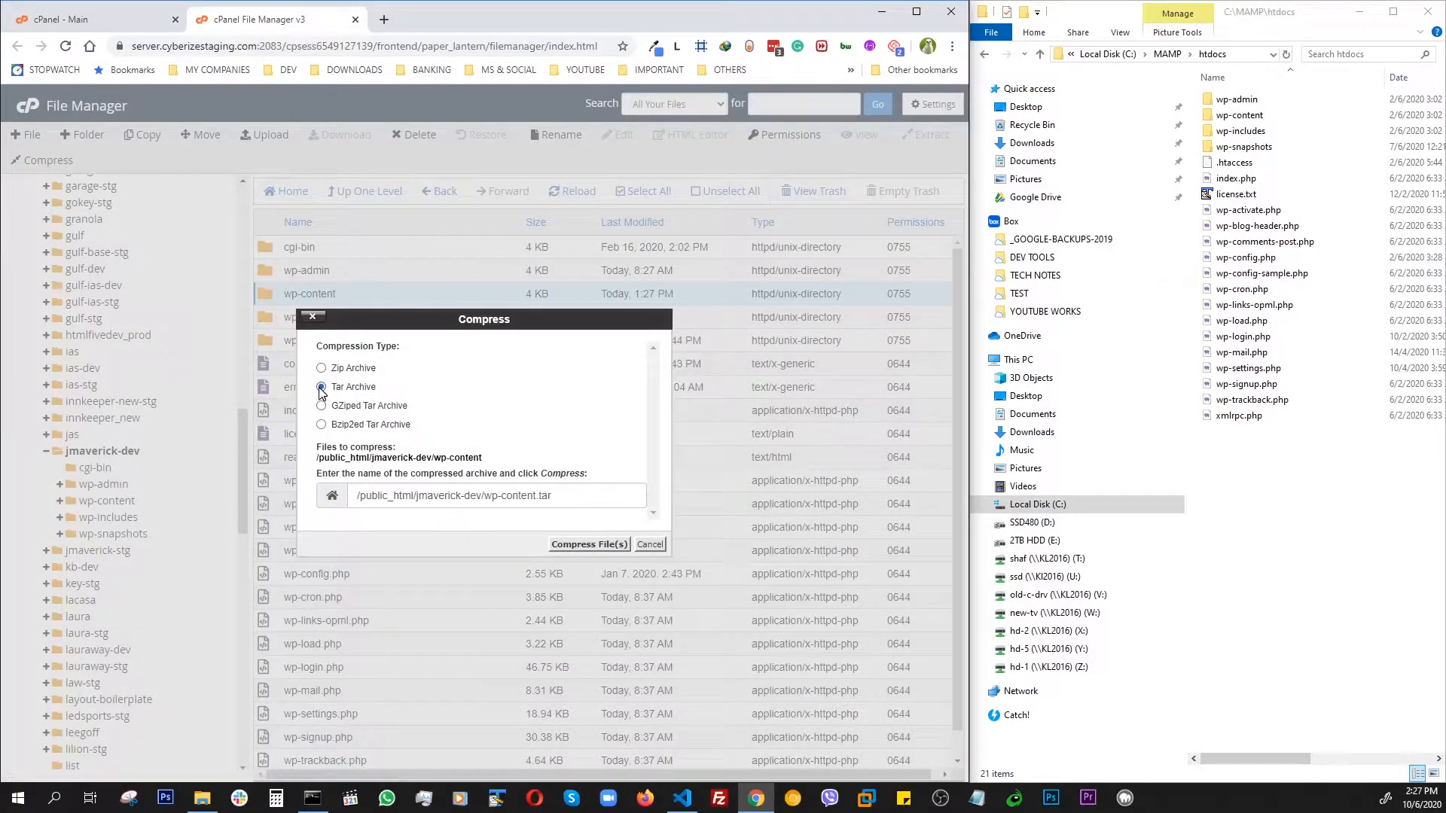
pyautogui.click(575, 544)
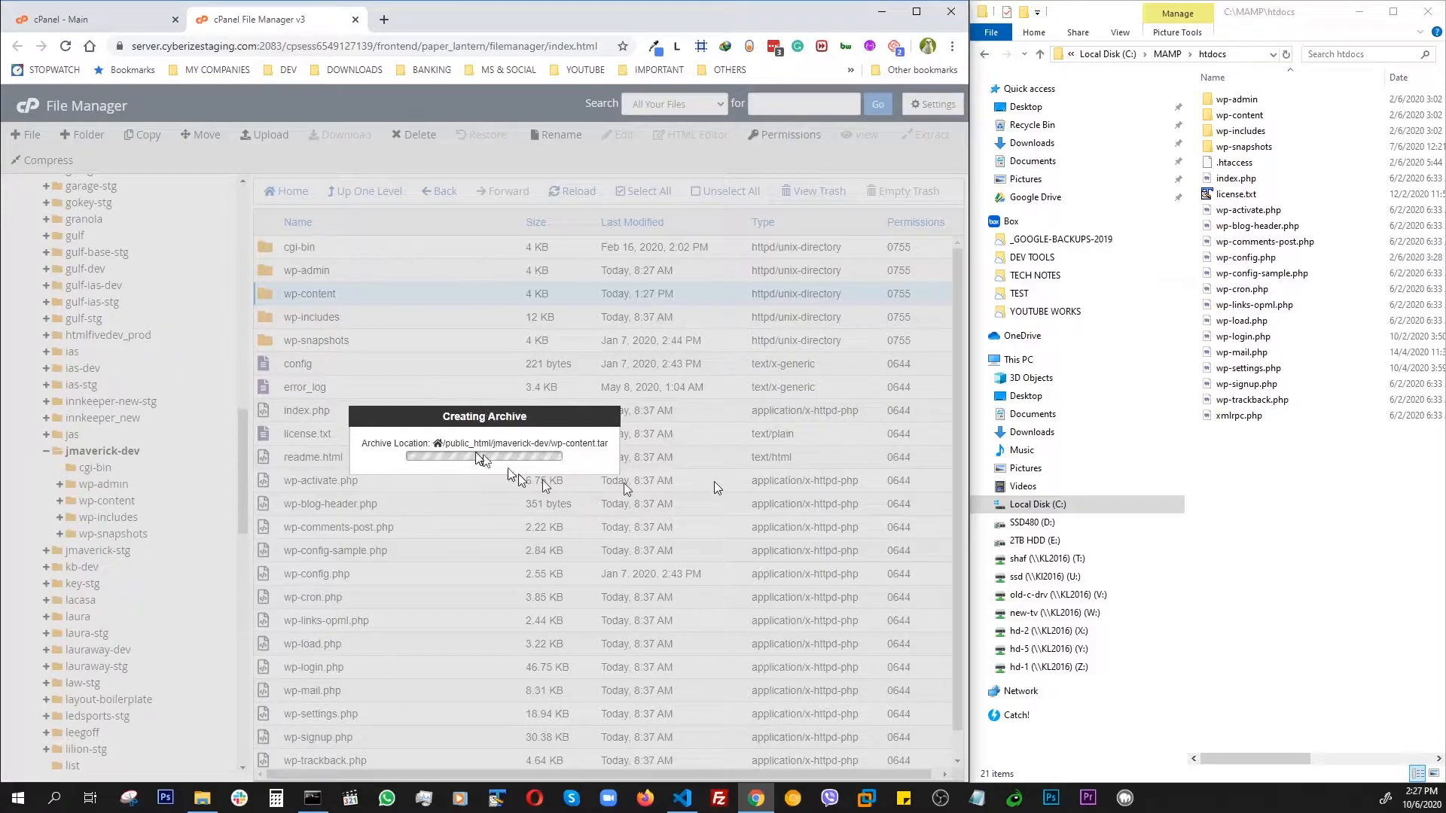
pyautogui.moveTo(971, 475); pyautogui.dragTo(834, 490)
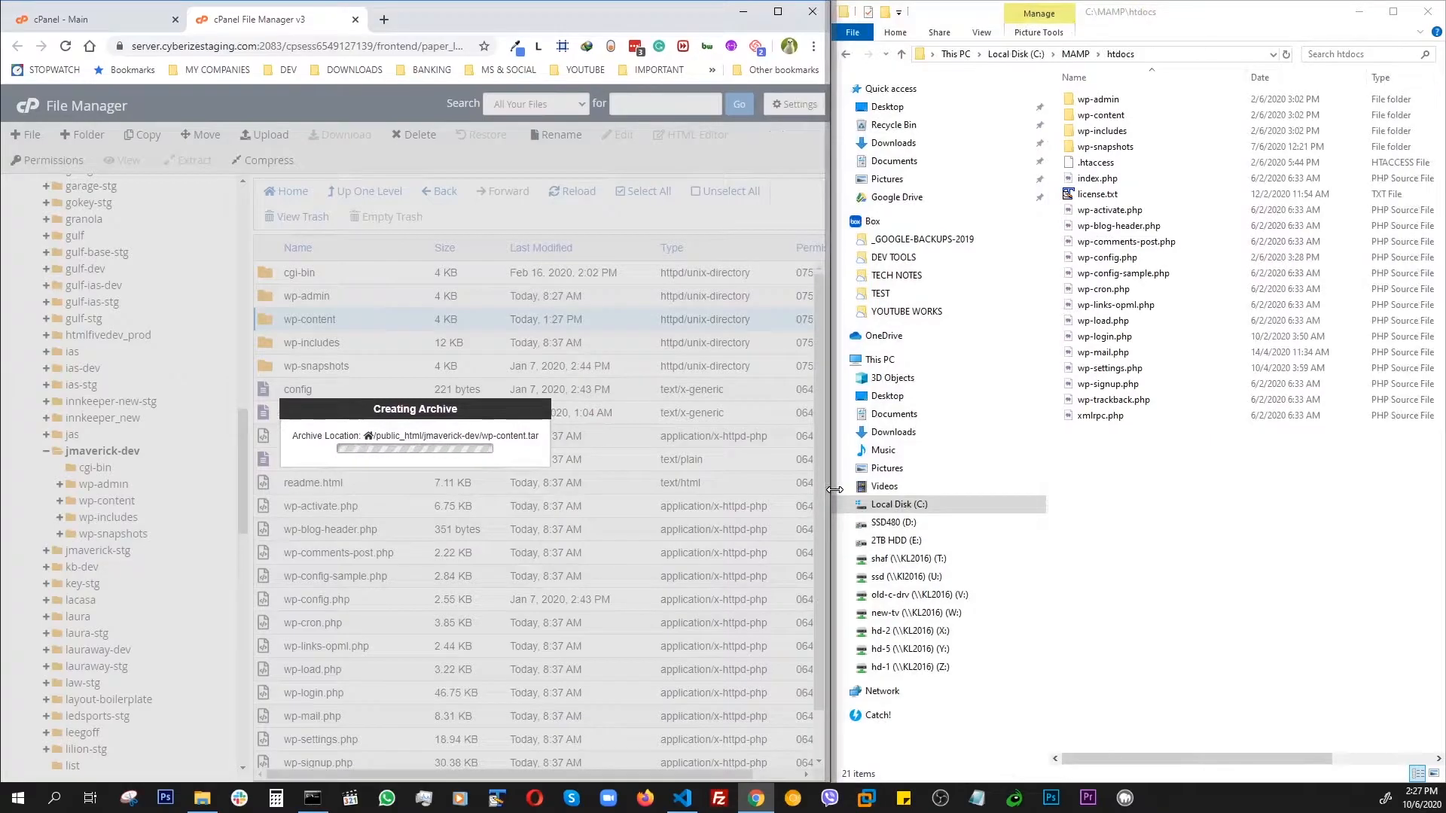
# Step: Return to the WordPress admin windows and open the Add Plugins page on both the dev site and the local site
pyautogui.press('ctrl+super+Right')
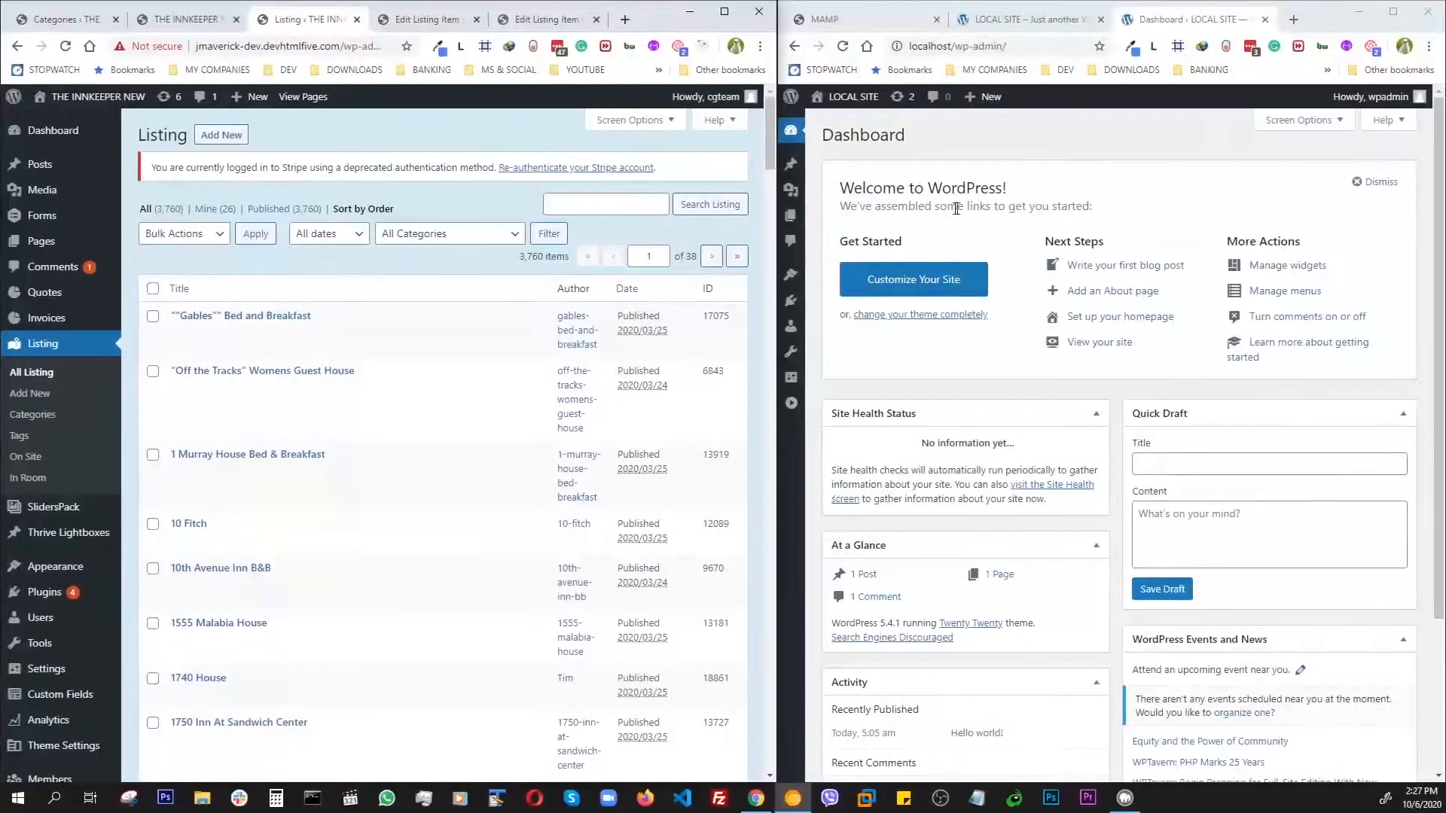
pyautogui.moveTo(44, 565)
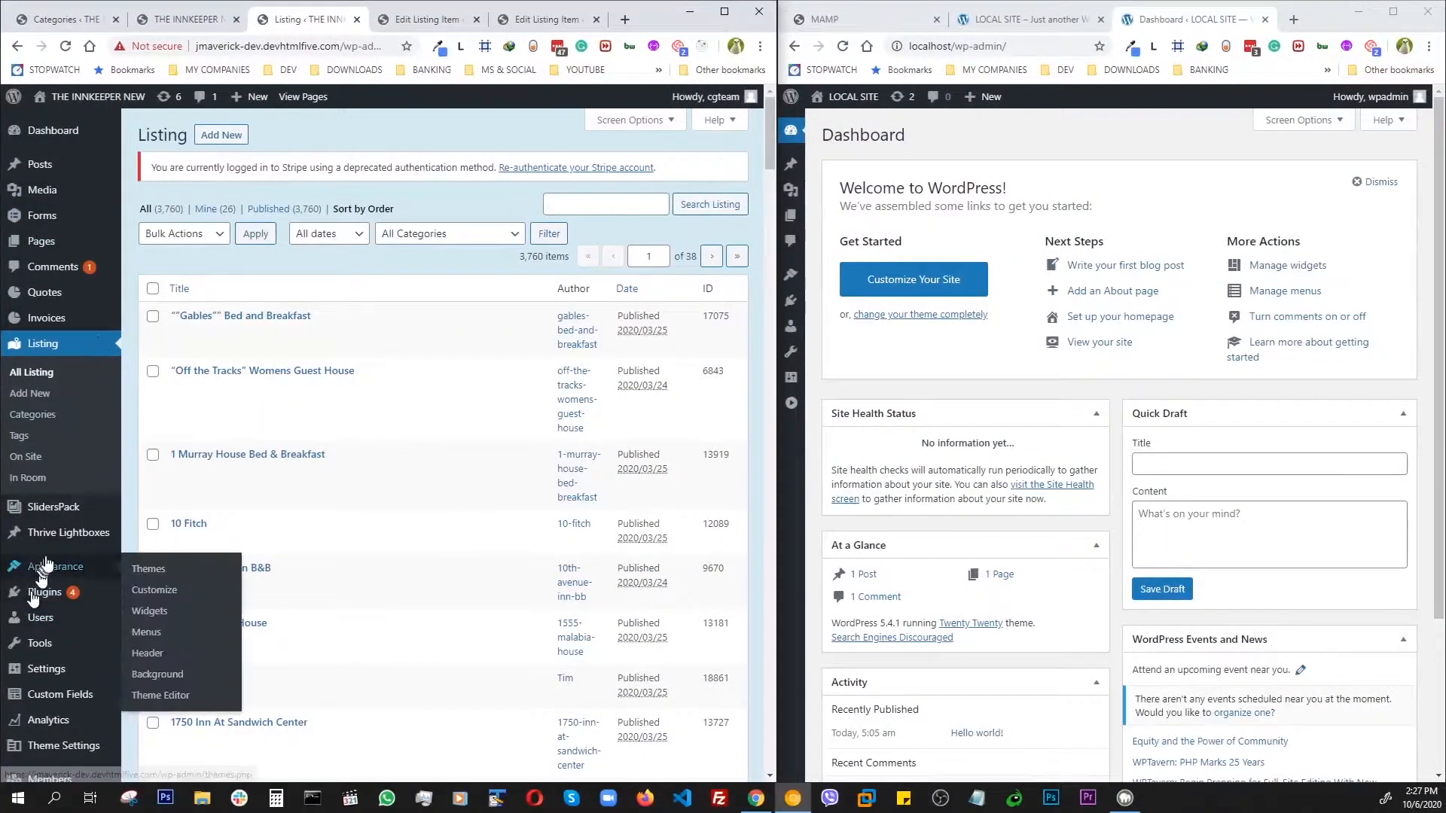
pyautogui.click(44, 595)
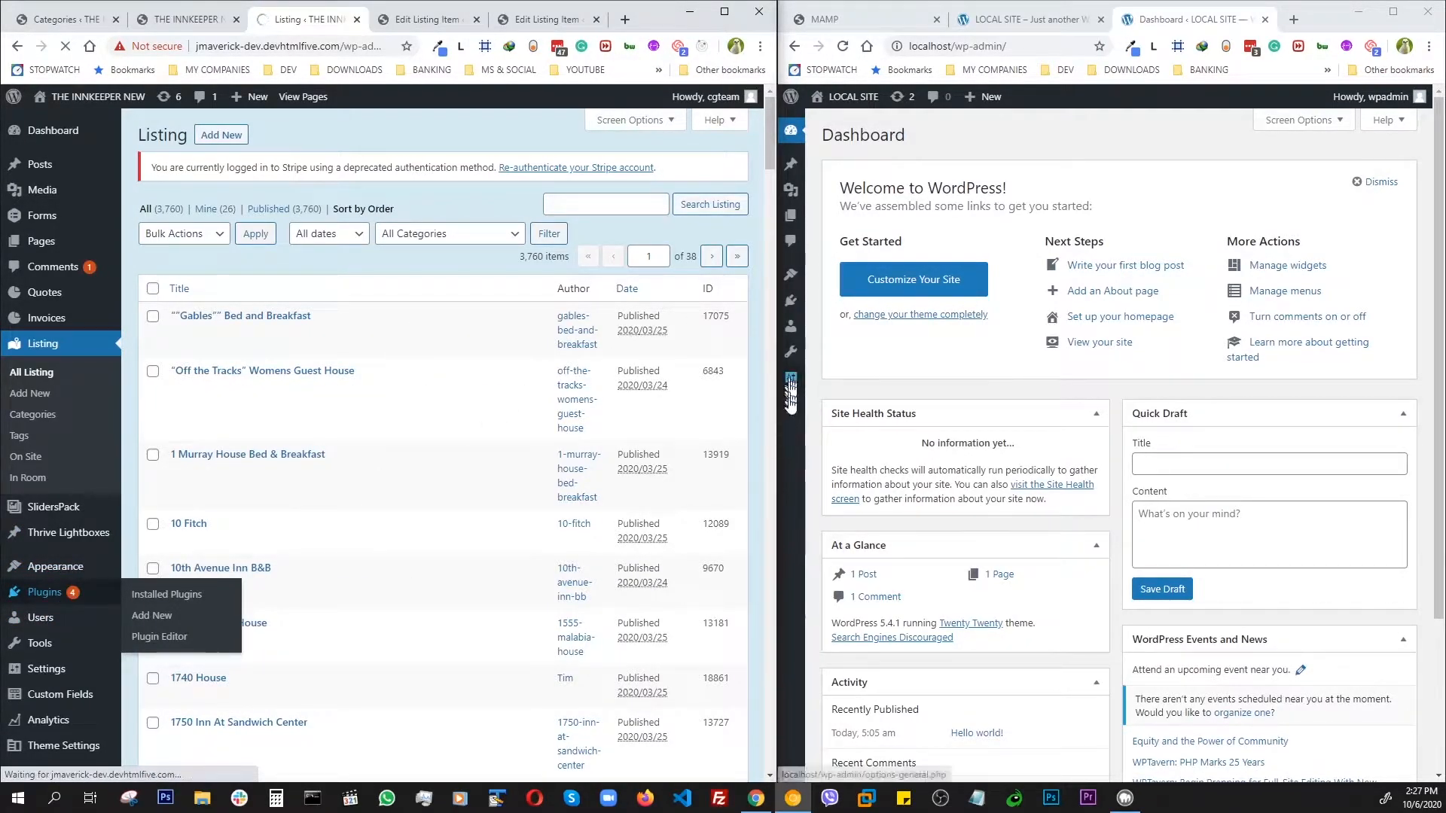
pyautogui.click(791, 403)
pyautogui.click(820, 352)
pyautogui.click(996, 137)
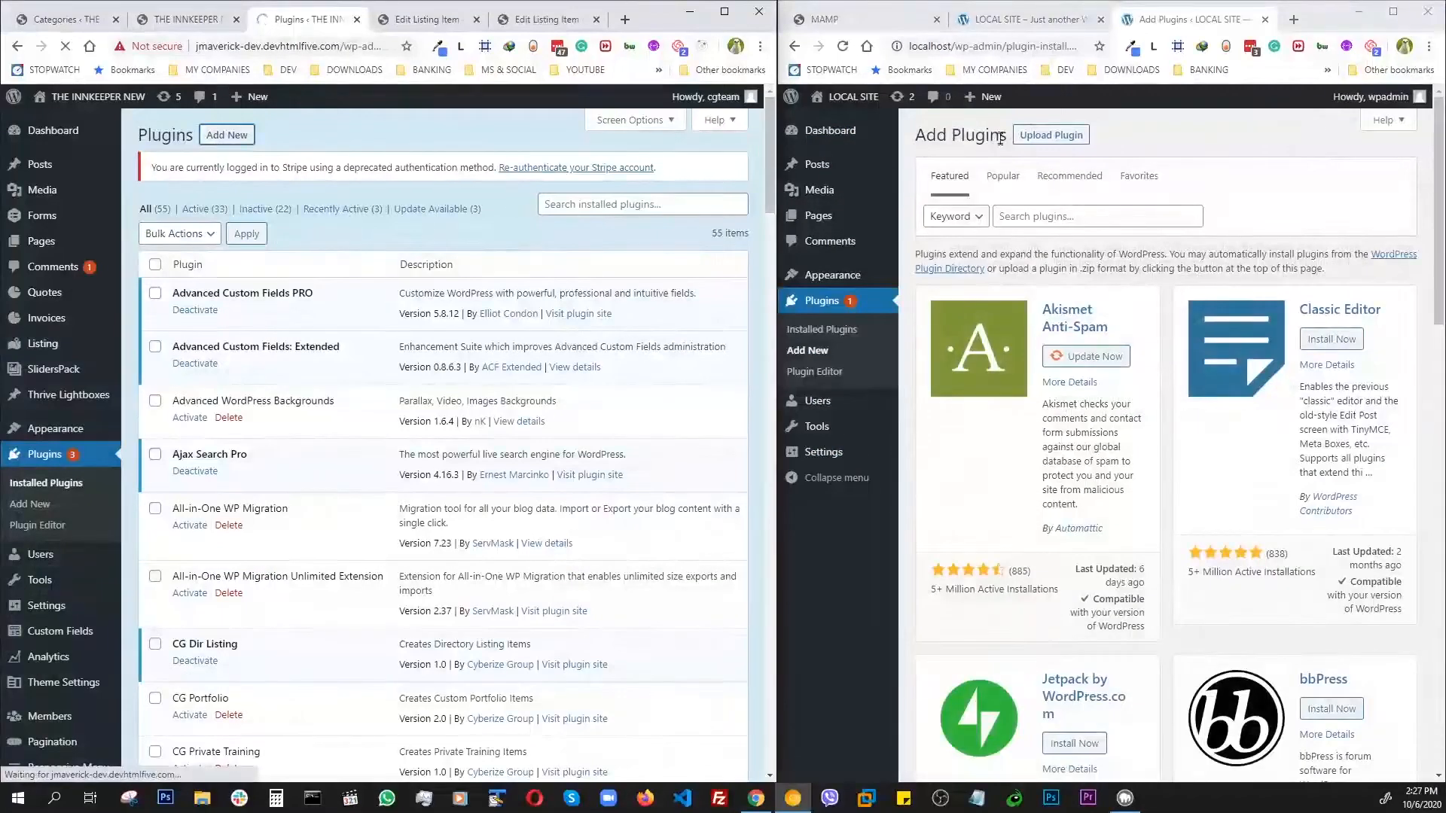
# Step: Search for WP MIGRATE DB on both sites and install the WP Migrate DB plugin on each
pyautogui.click(1049, 219)
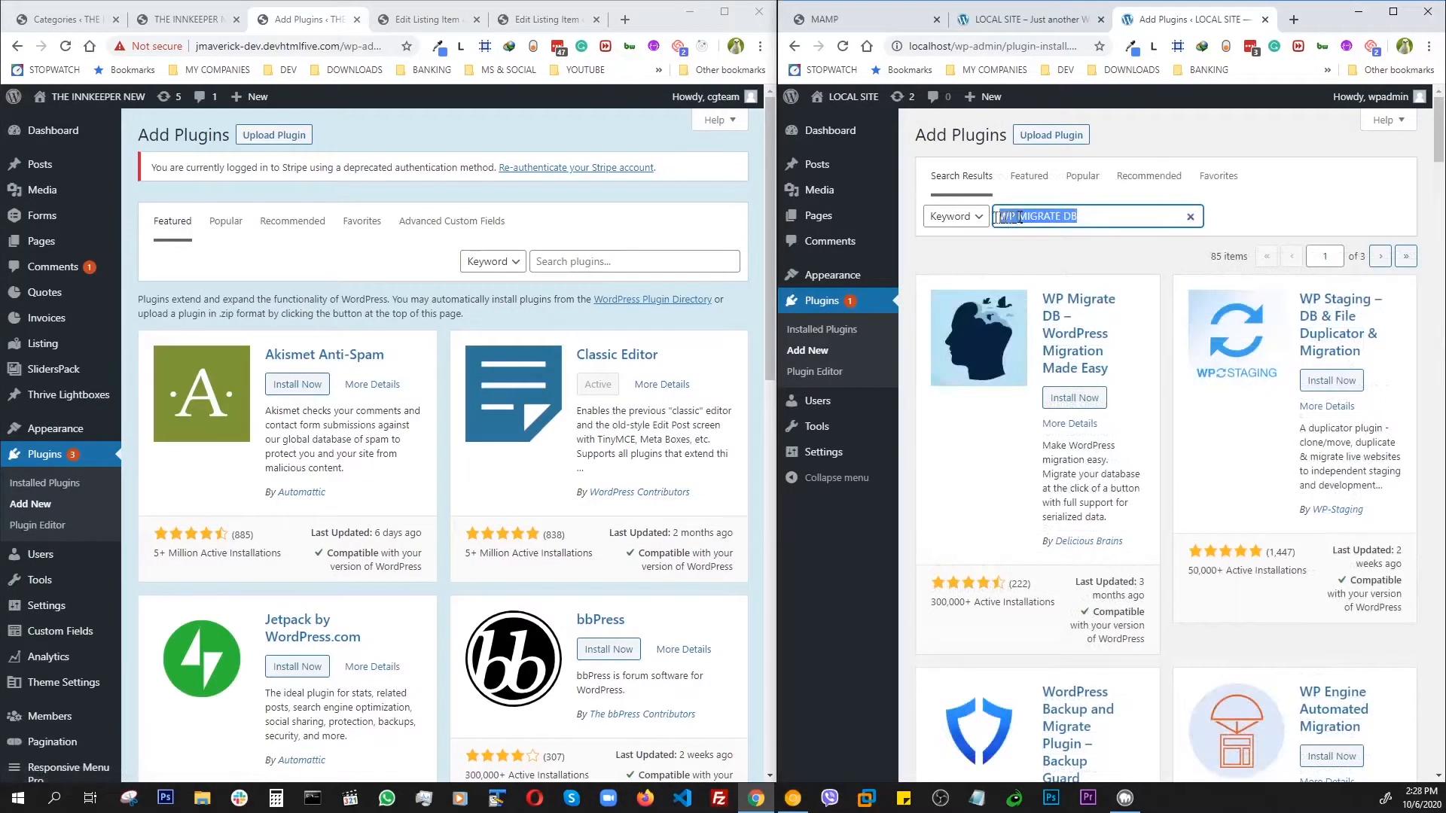
pyautogui.rightClick(1018, 218)
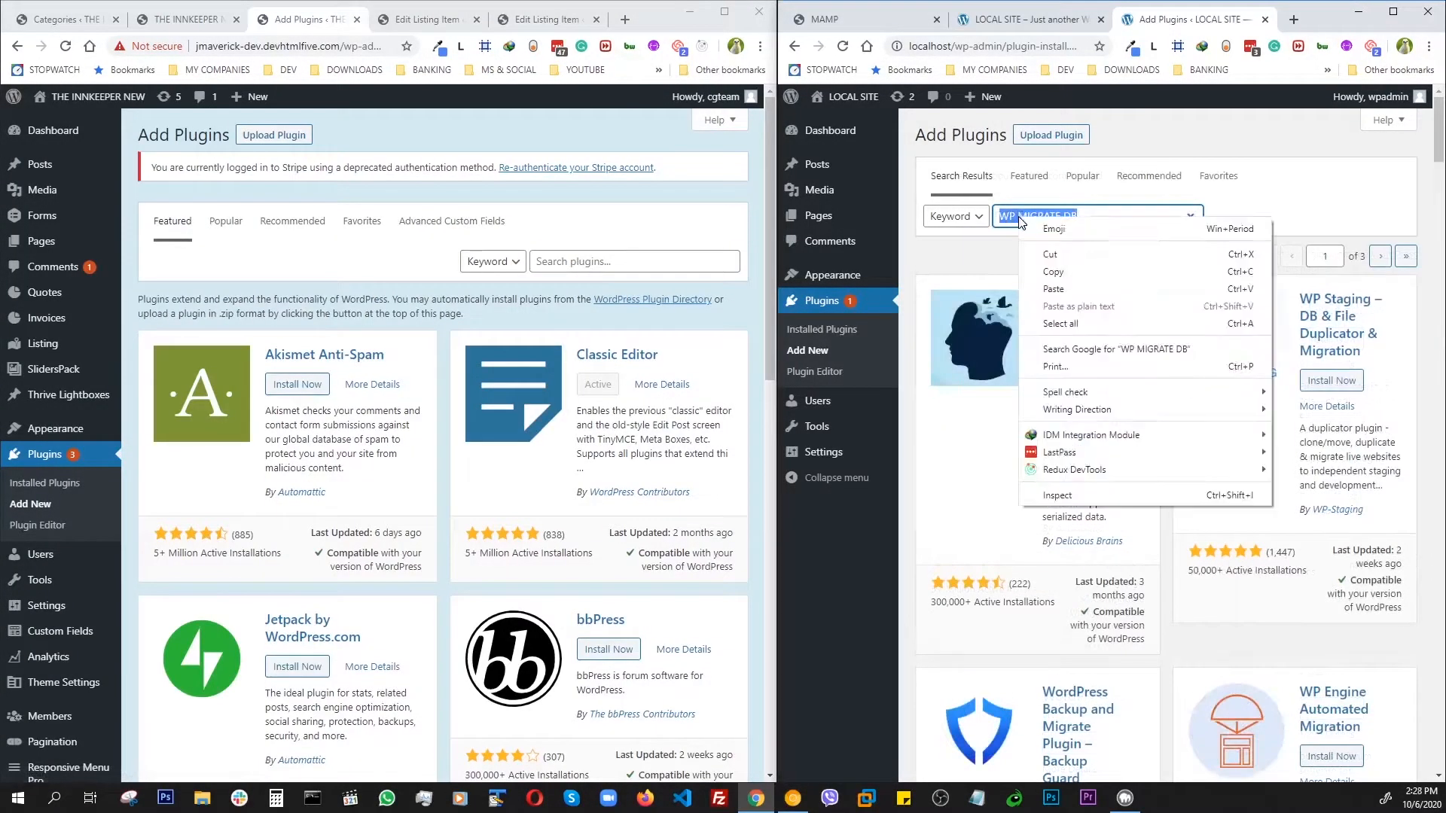
pyautogui.click(1053, 272)
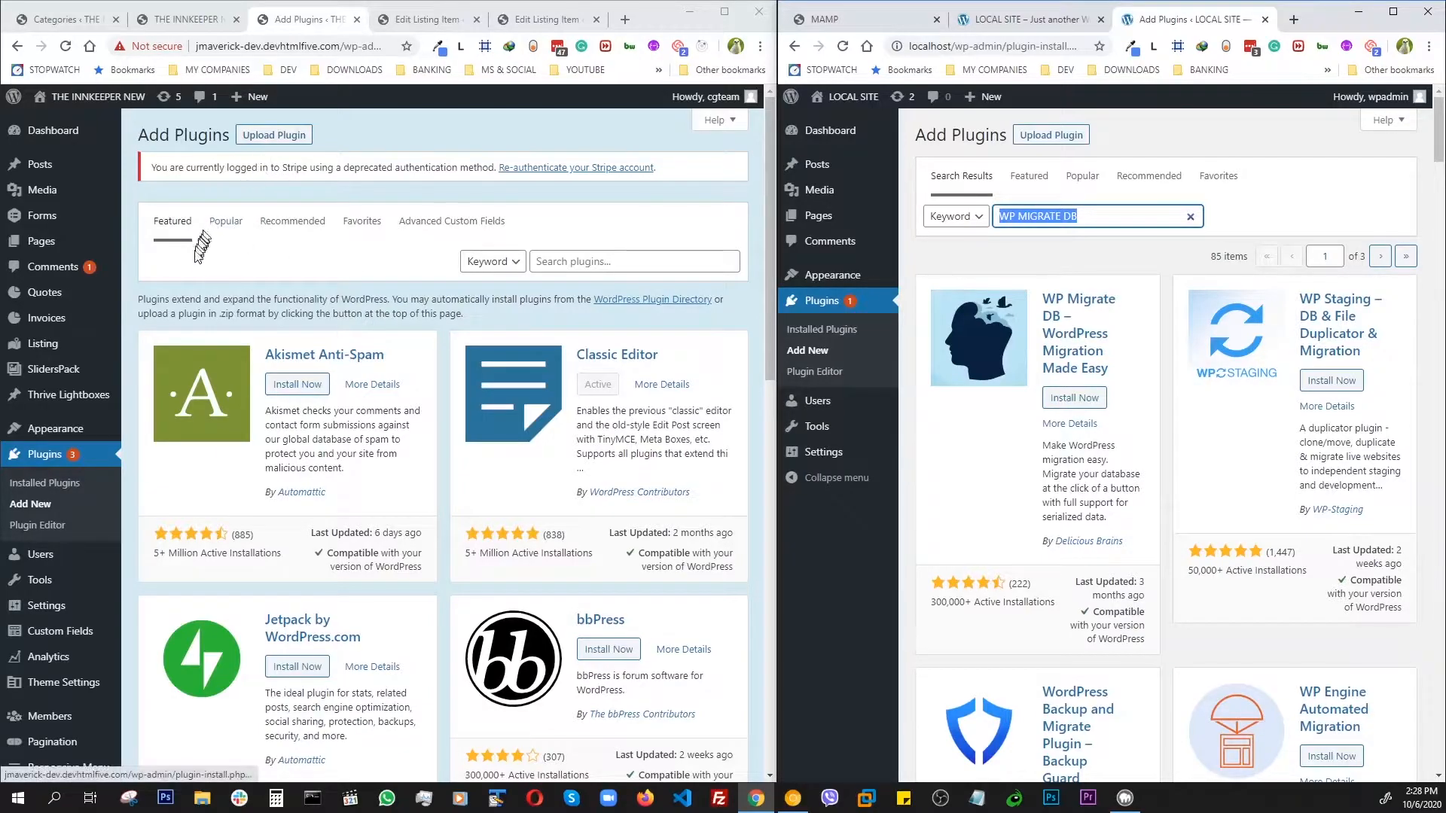
pyautogui.rightClick(589, 263)
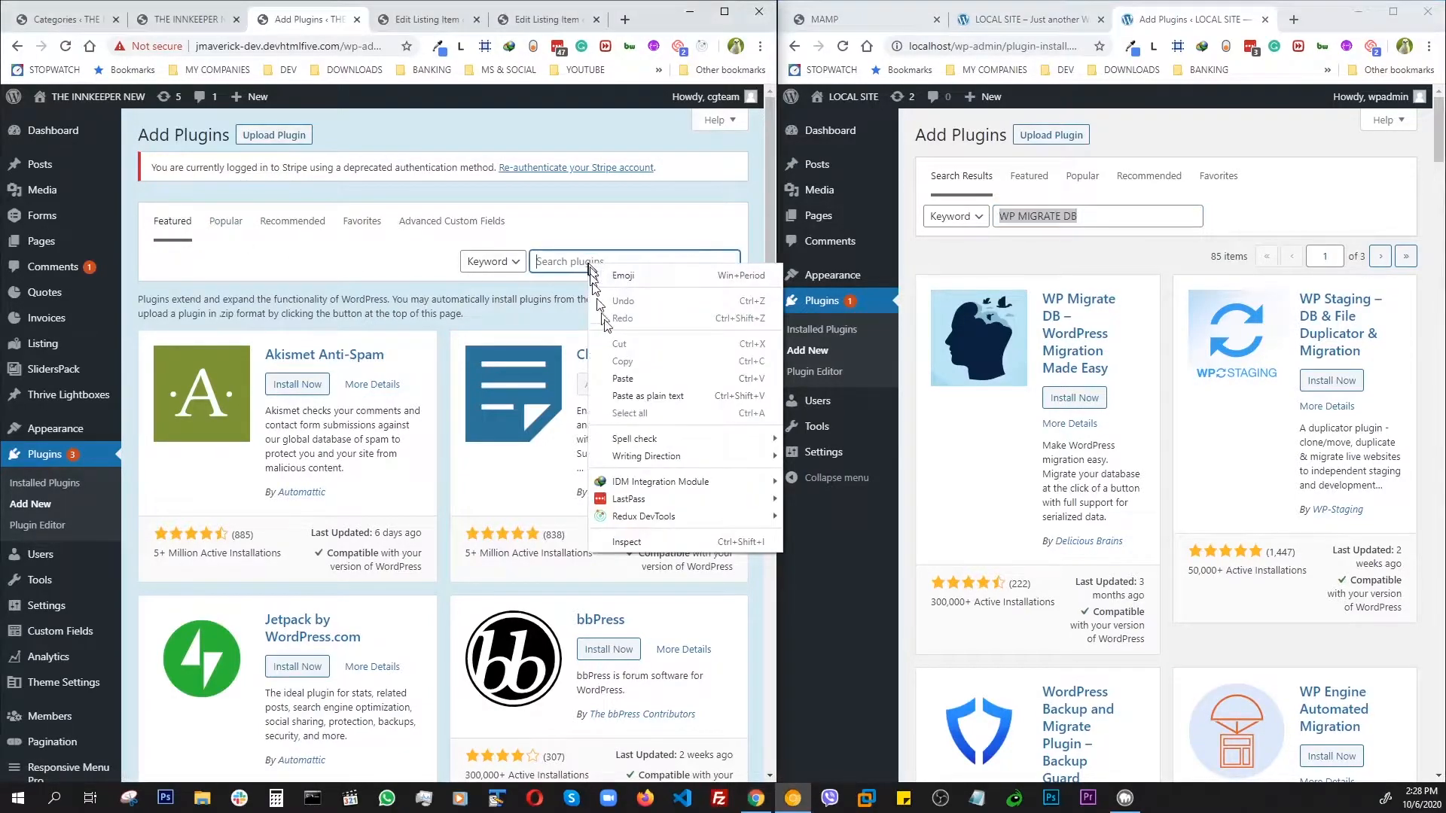
pyautogui.click(633, 384)
pyautogui.click(290, 410)
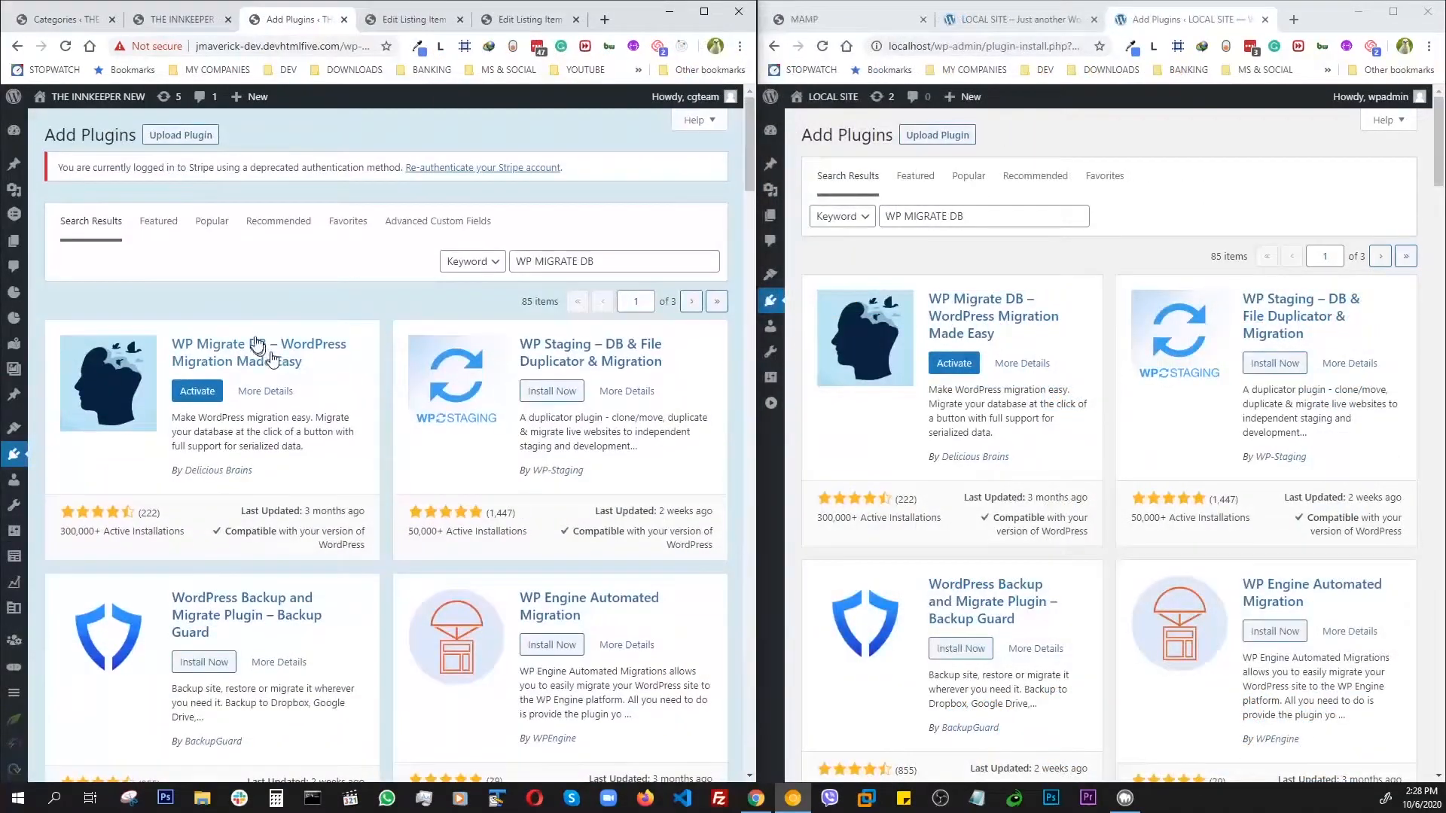
# Step: Activate WP Migrate DB on both the dev and local sites and open the Migrate DB tool on each
pyautogui.click(197, 390)
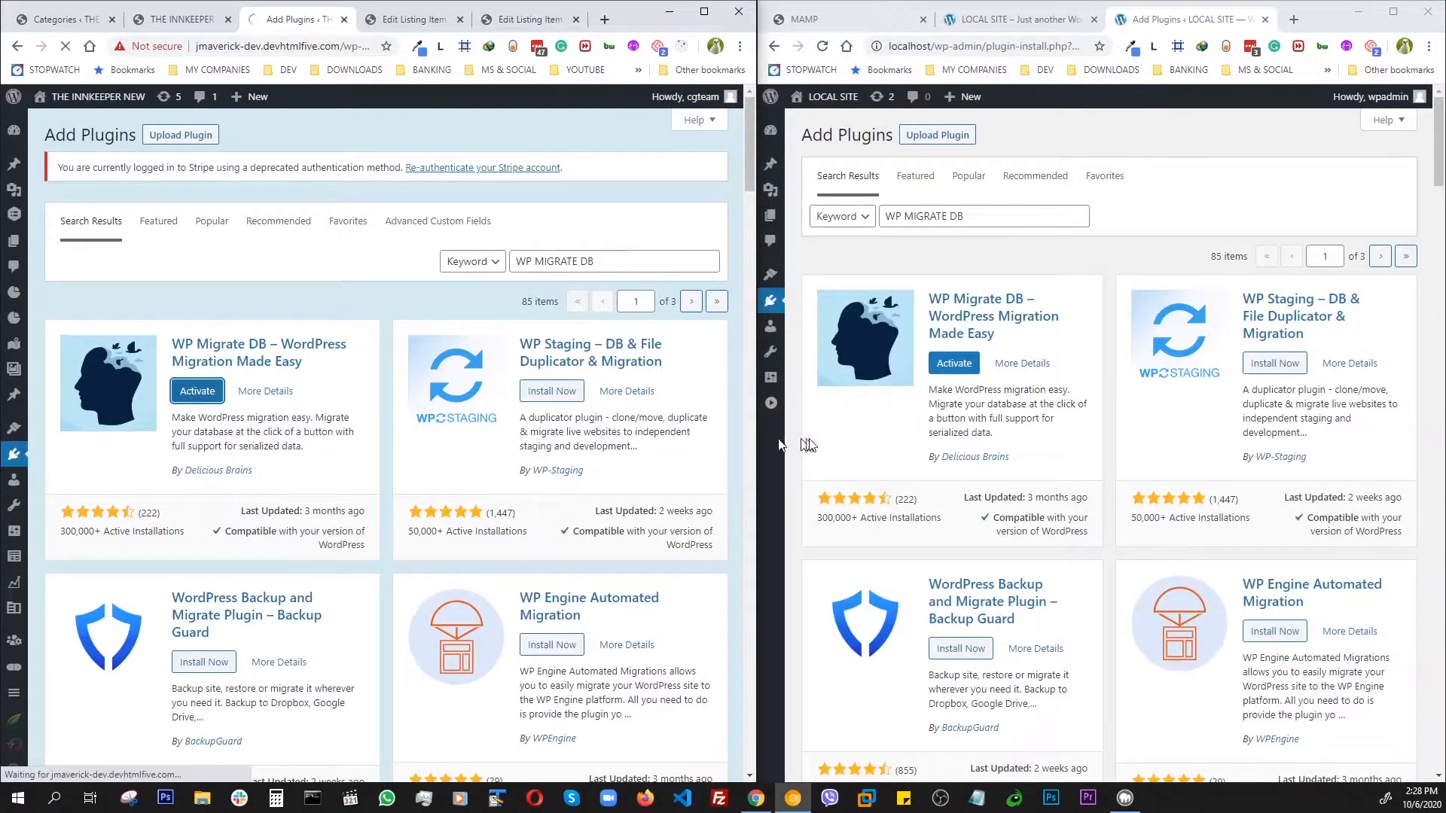
pyautogui.click(954, 364)
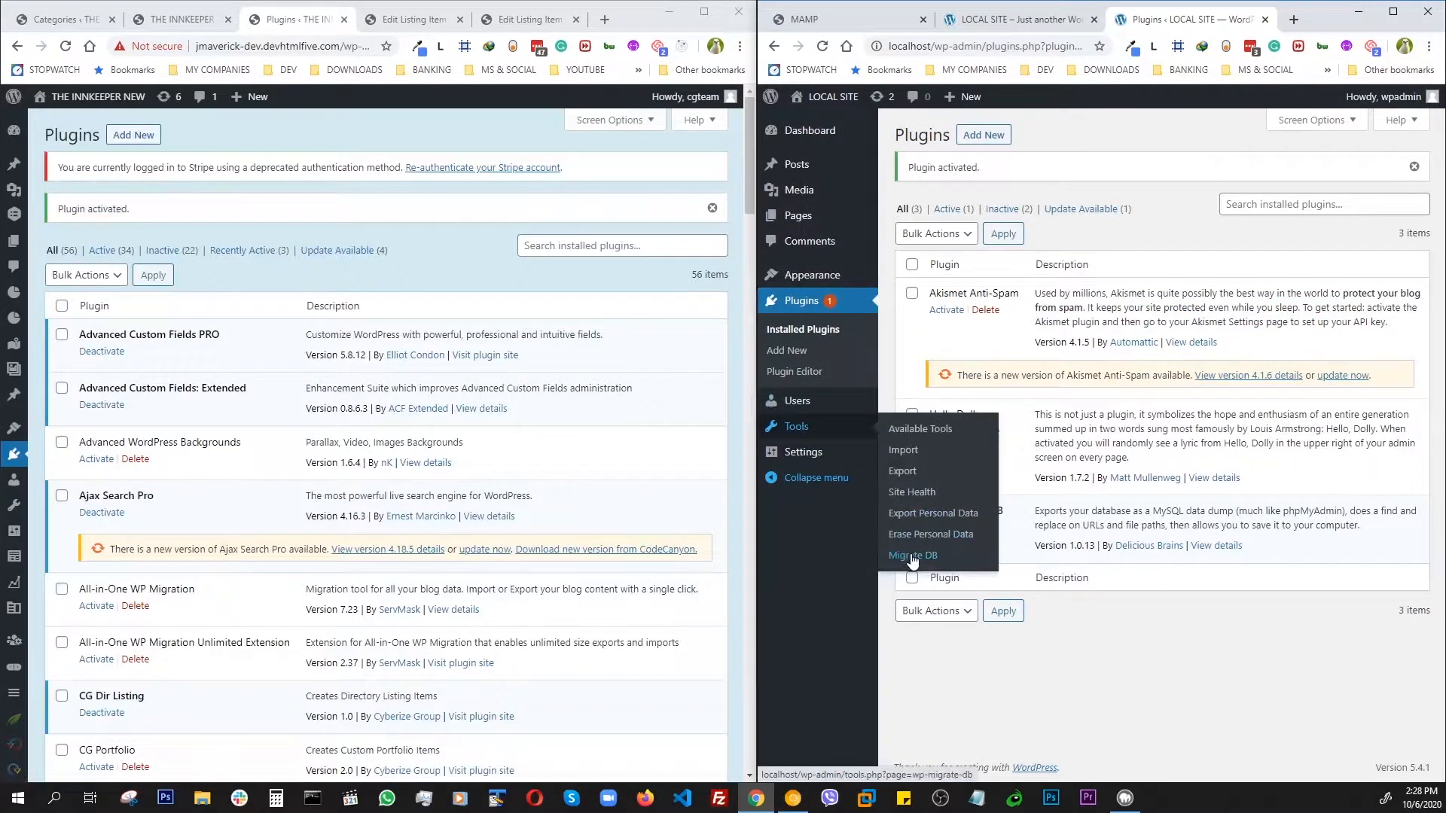
pyautogui.click(912, 557)
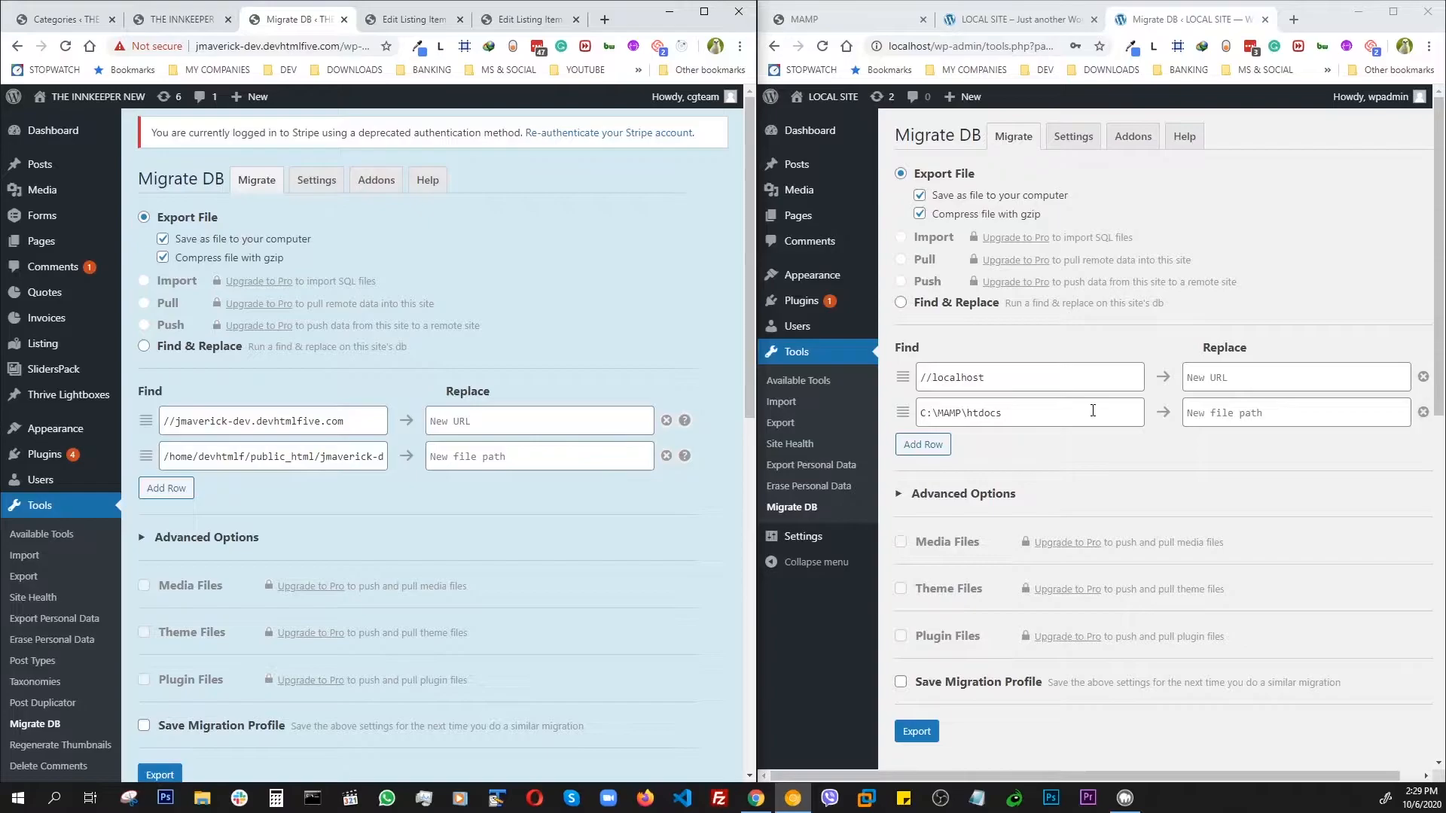
pyautogui.click(1274, 237)
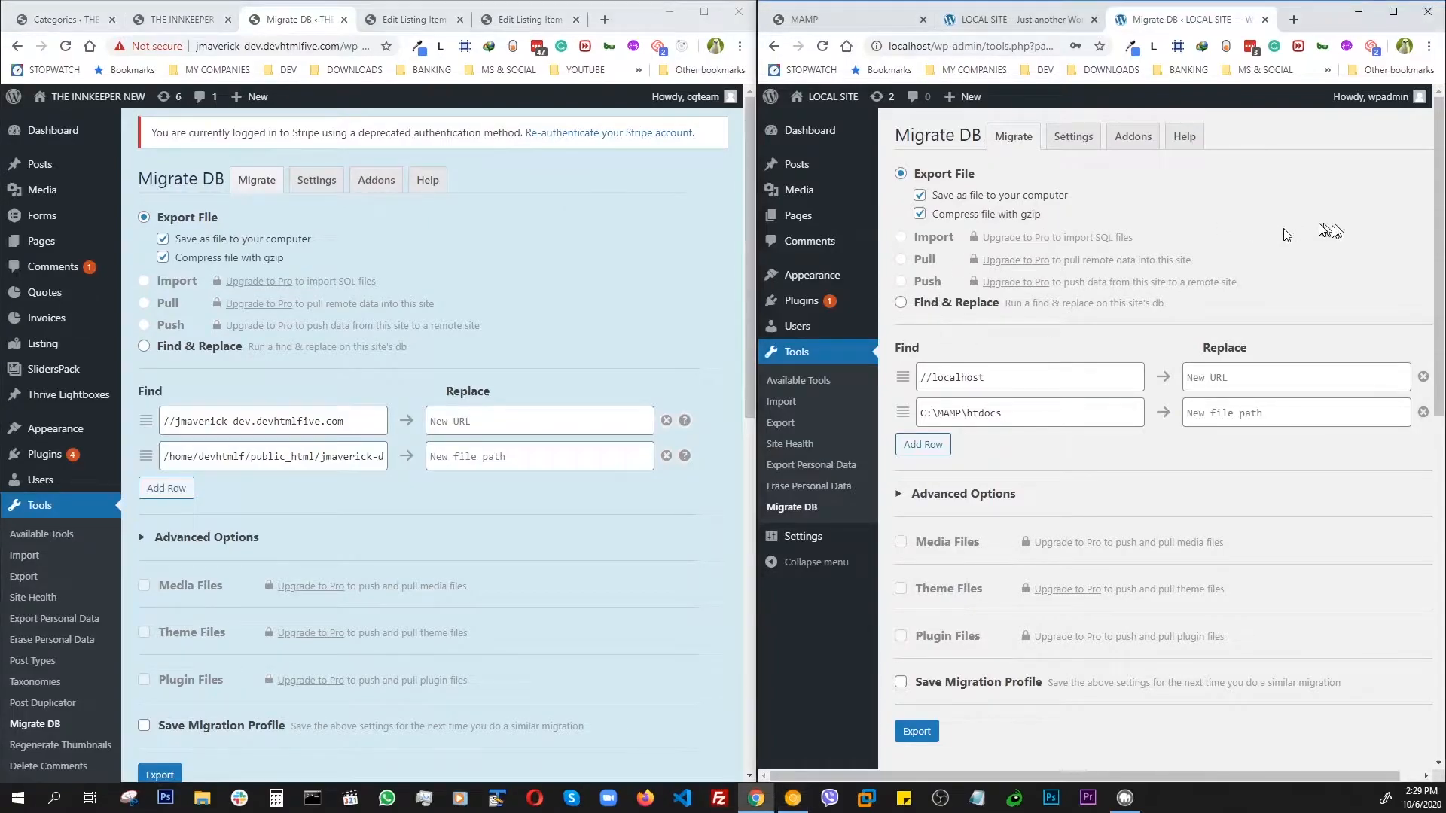
# Step: Copy //localhost from the local site's Find row into the dev site's Migrate DB replacement URL
pyautogui.moveTo(995, 382); pyautogui.dragTo(945, 381)
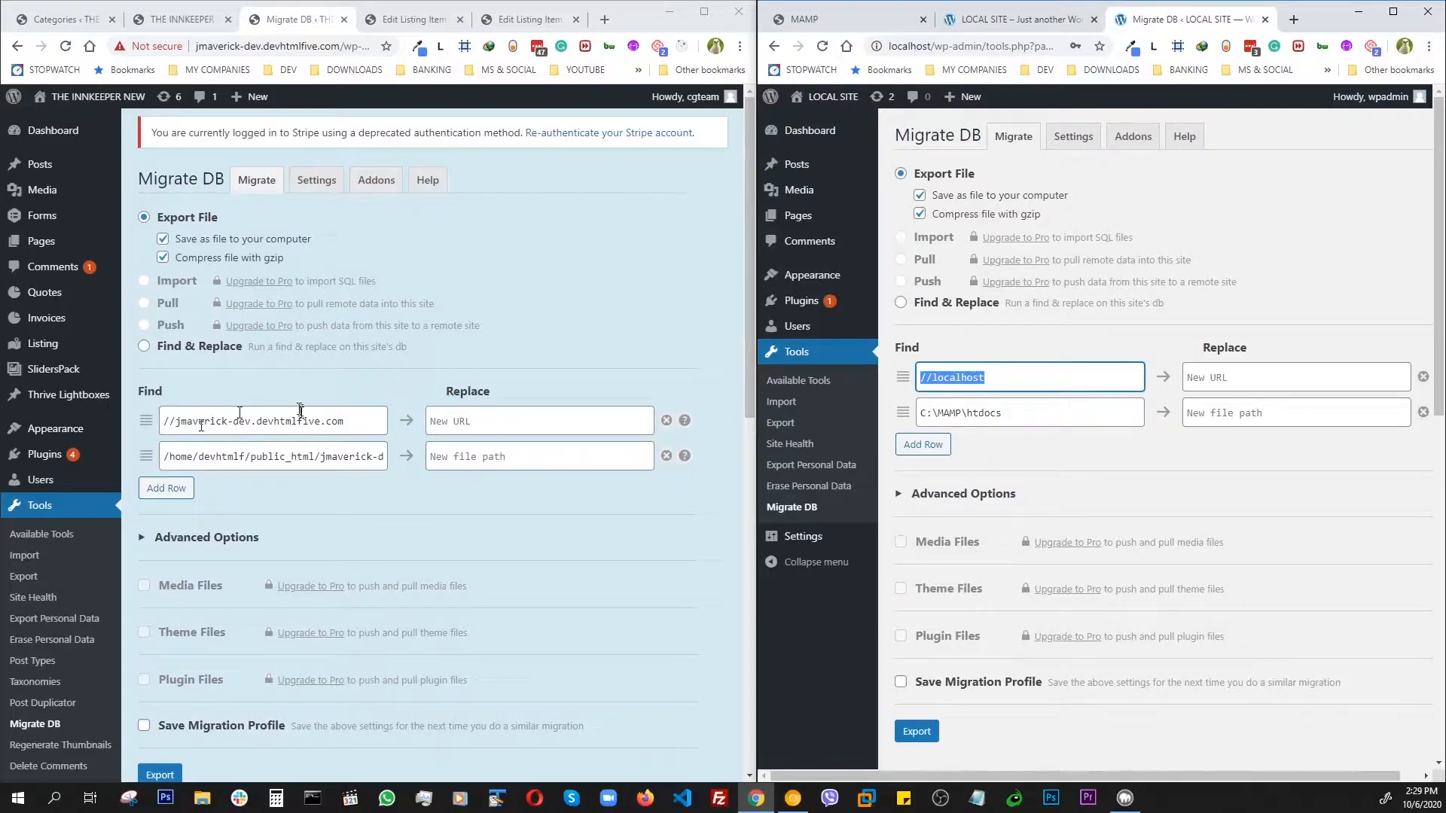
pyautogui.rightClick(964, 377)
pyautogui.click(994, 427)
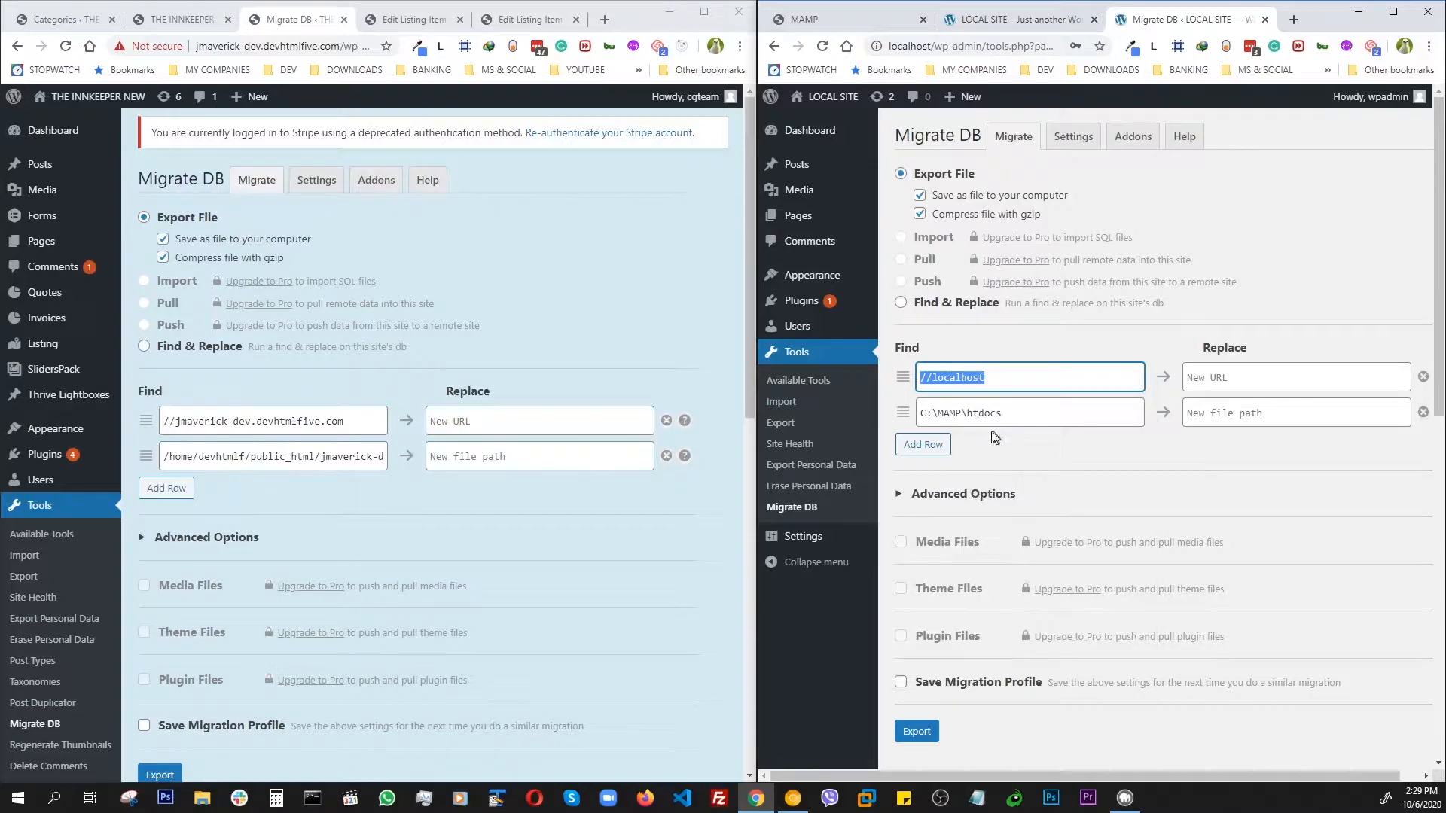
pyautogui.click(459, 426)
pyautogui.rightClick(462, 421)
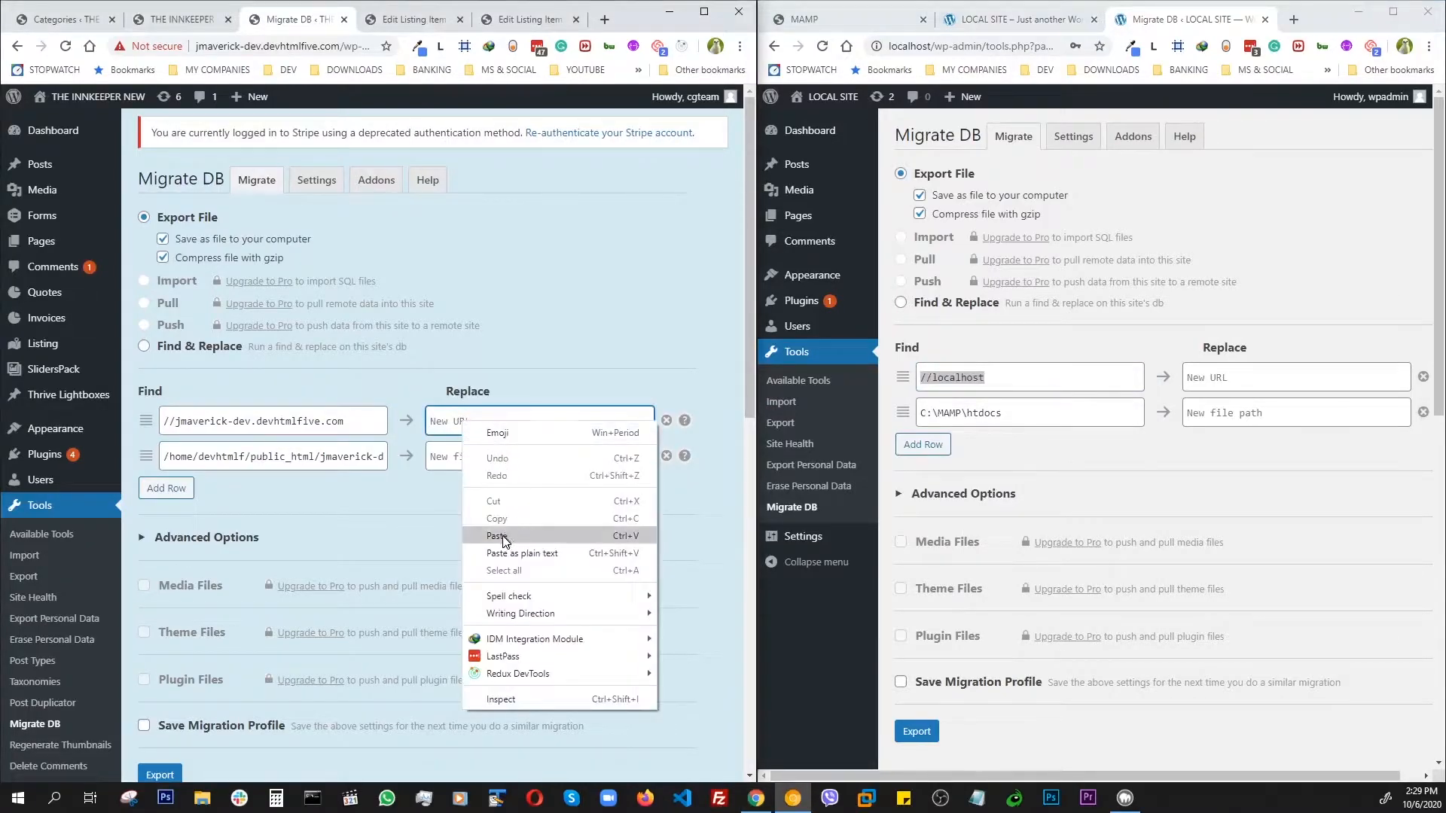
pyautogui.click(517, 536)
# Step: Copy the path C:\MAMP\htdocs from the local site into the dev site's replacement file path
pyautogui.moveTo(1016, 414); pyautogui.dragTo(901, 422)
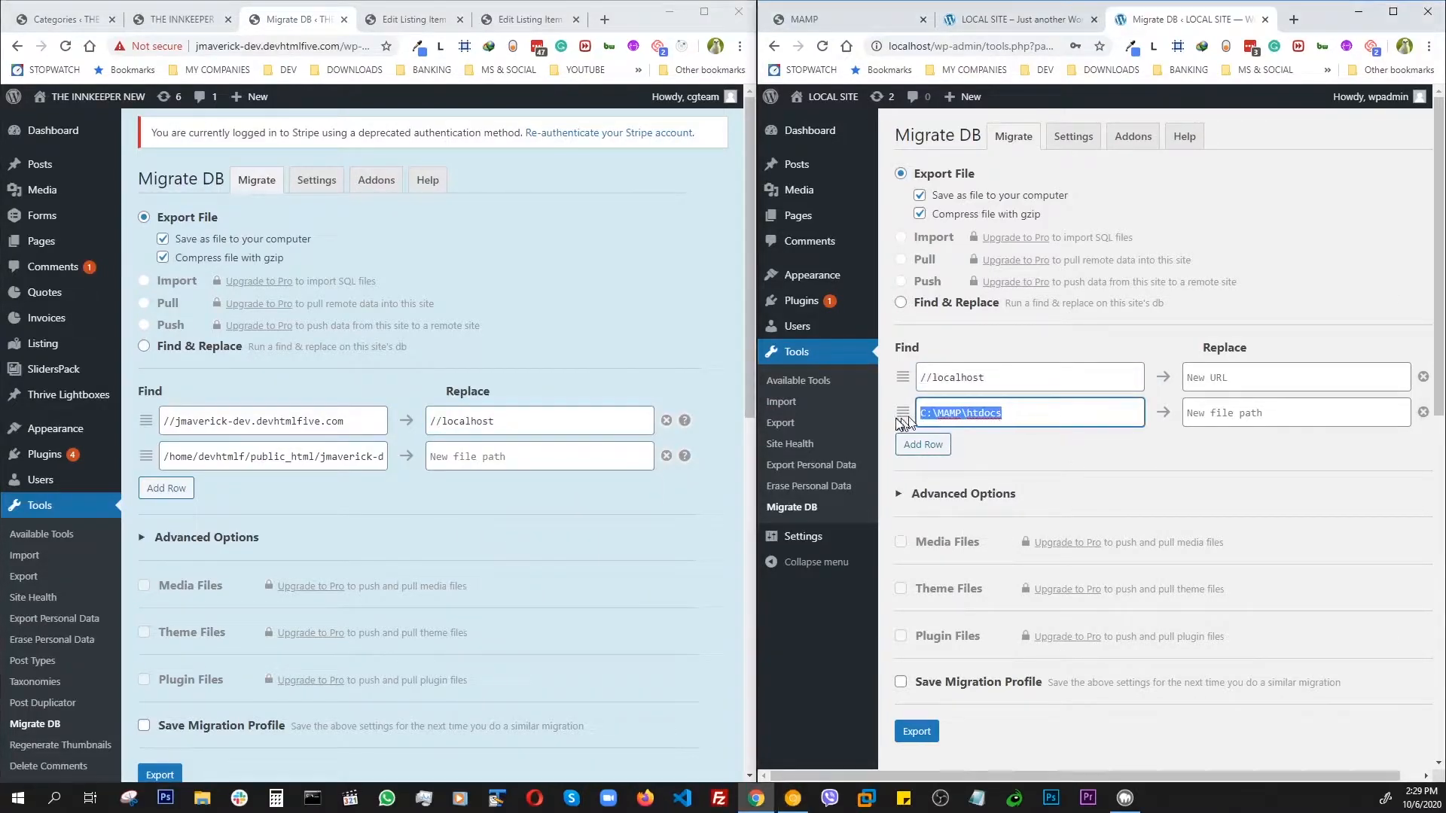
pyautogui.rightClick(946, 415)
pyautogui.click(967, 476)
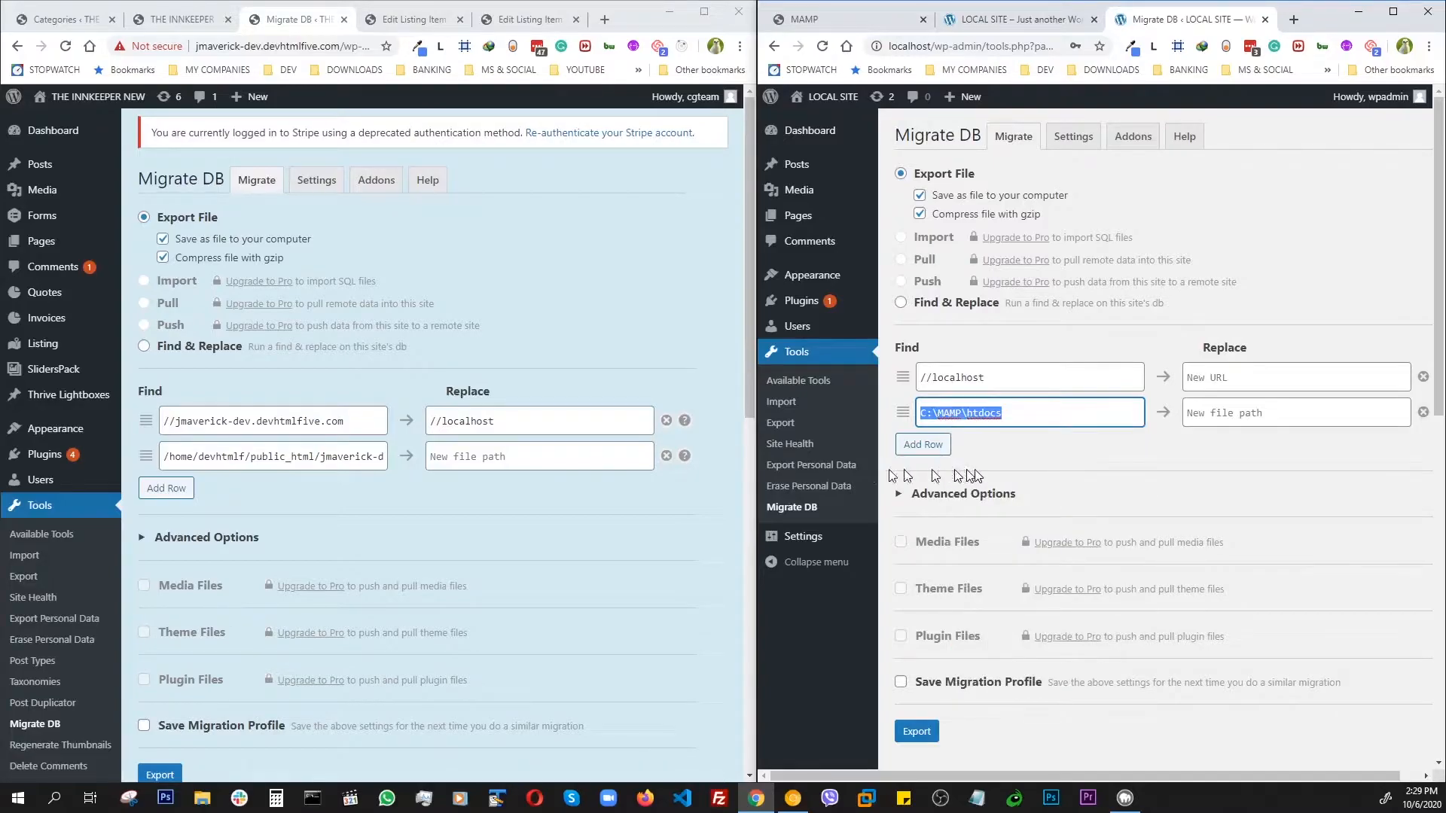
pyautogui.click(503, 461)
pyautogui.rightClick(502, 457)
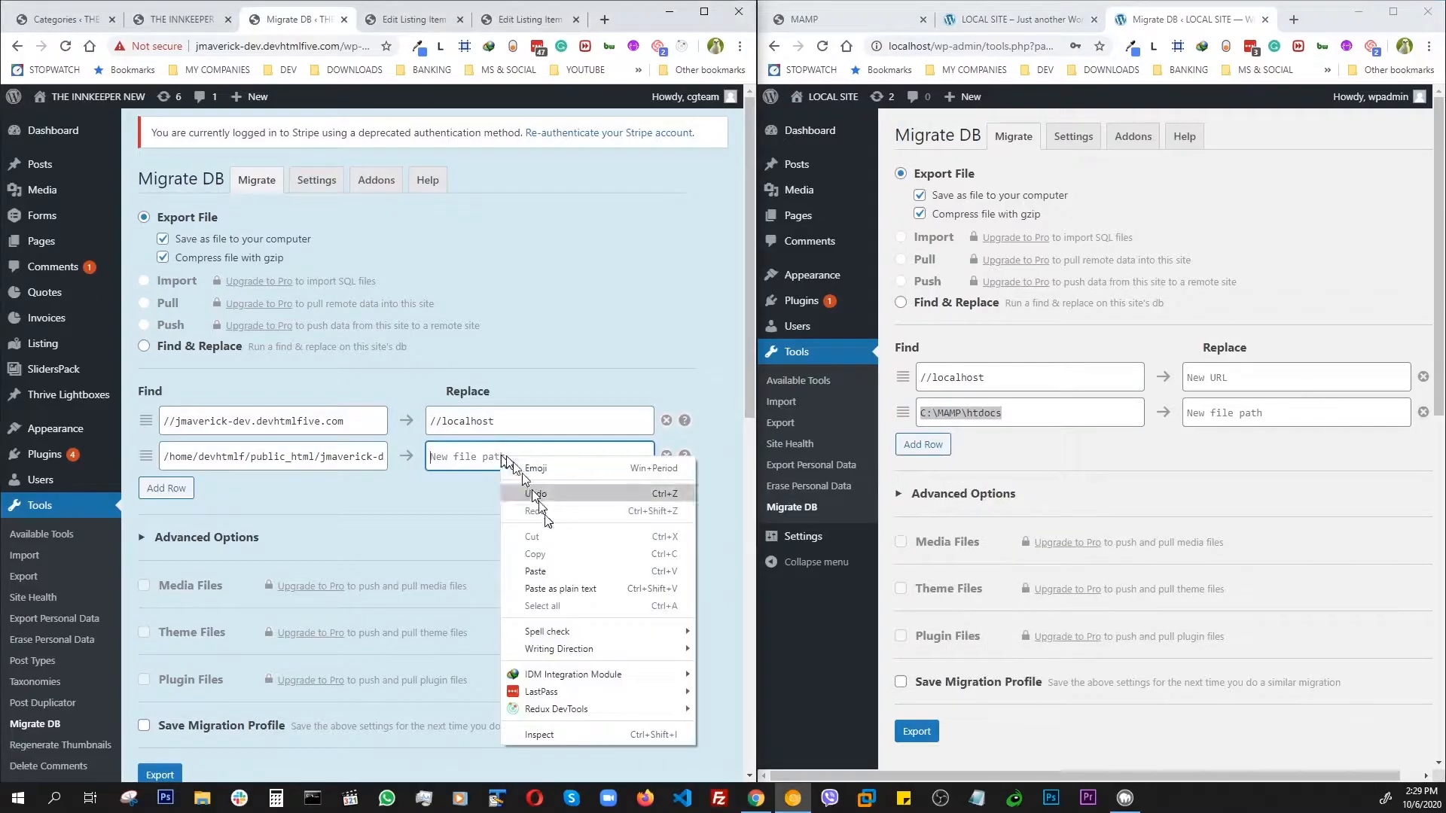
pyautogui.click(547, 574)
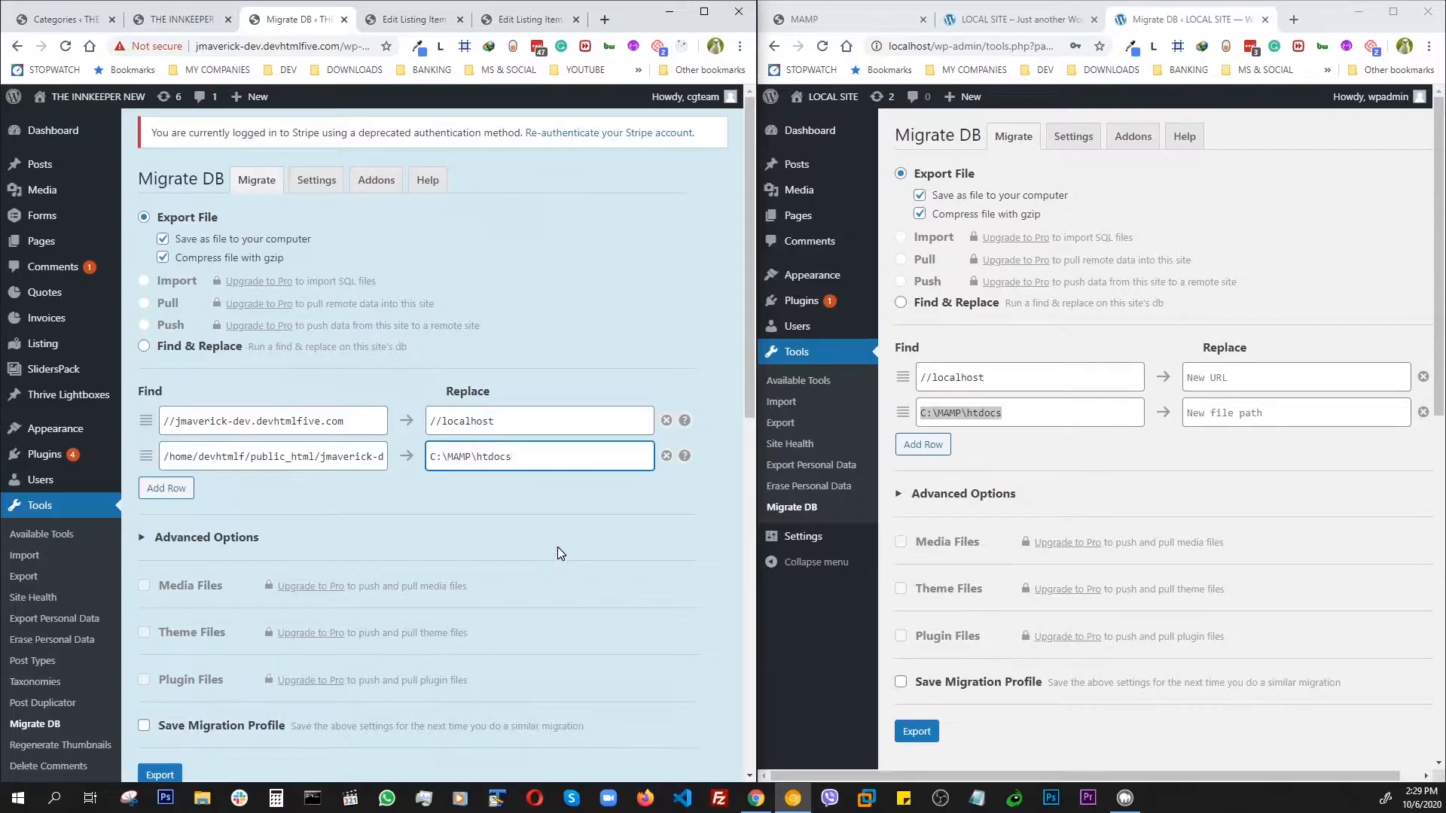
# Step: Save the dev site's export settings as a new migration profile named FOR LOCAL
pyautogui.scroll(-3, 566, 545)
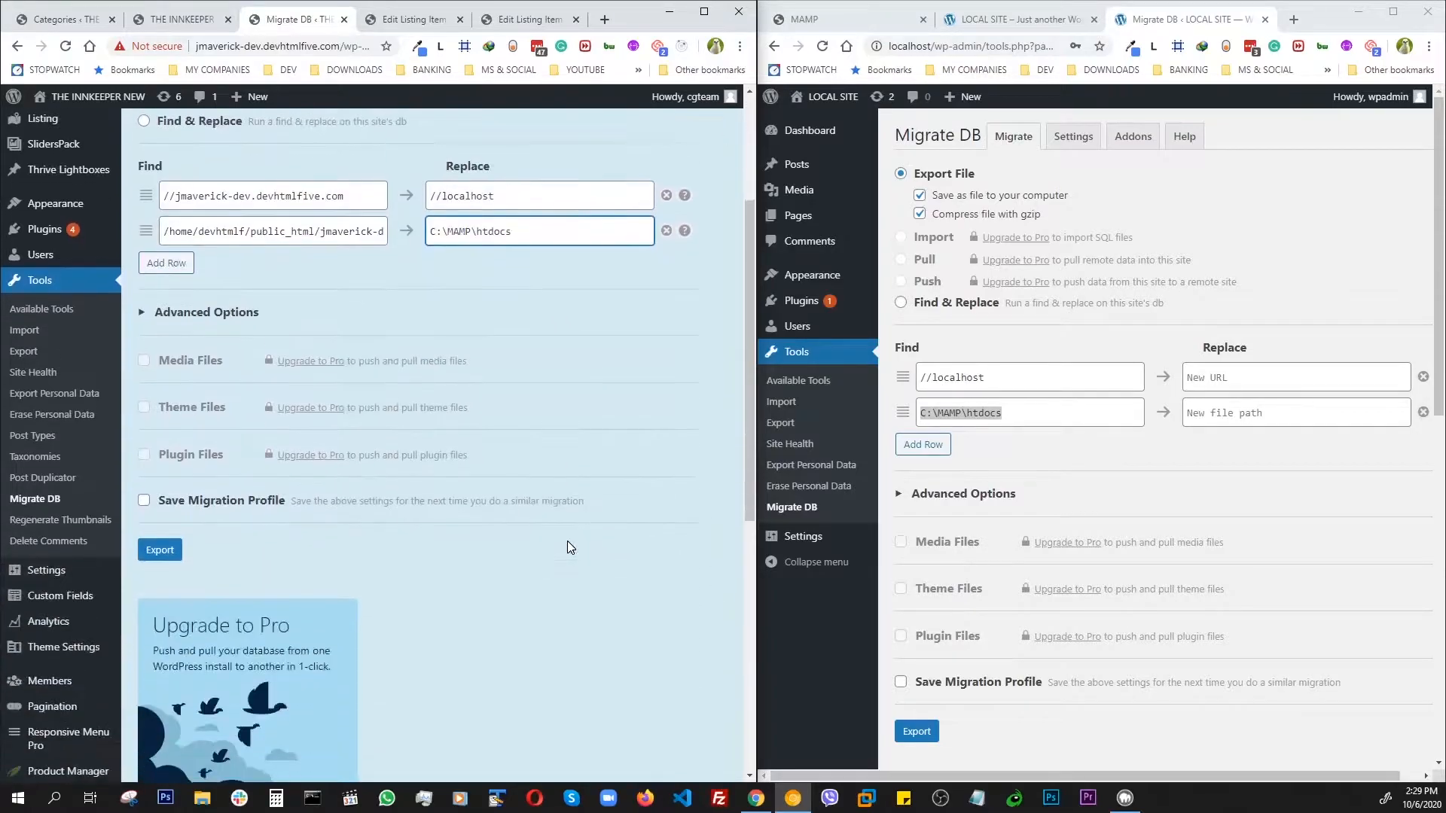
pyautogui.moveTo(83, 570)
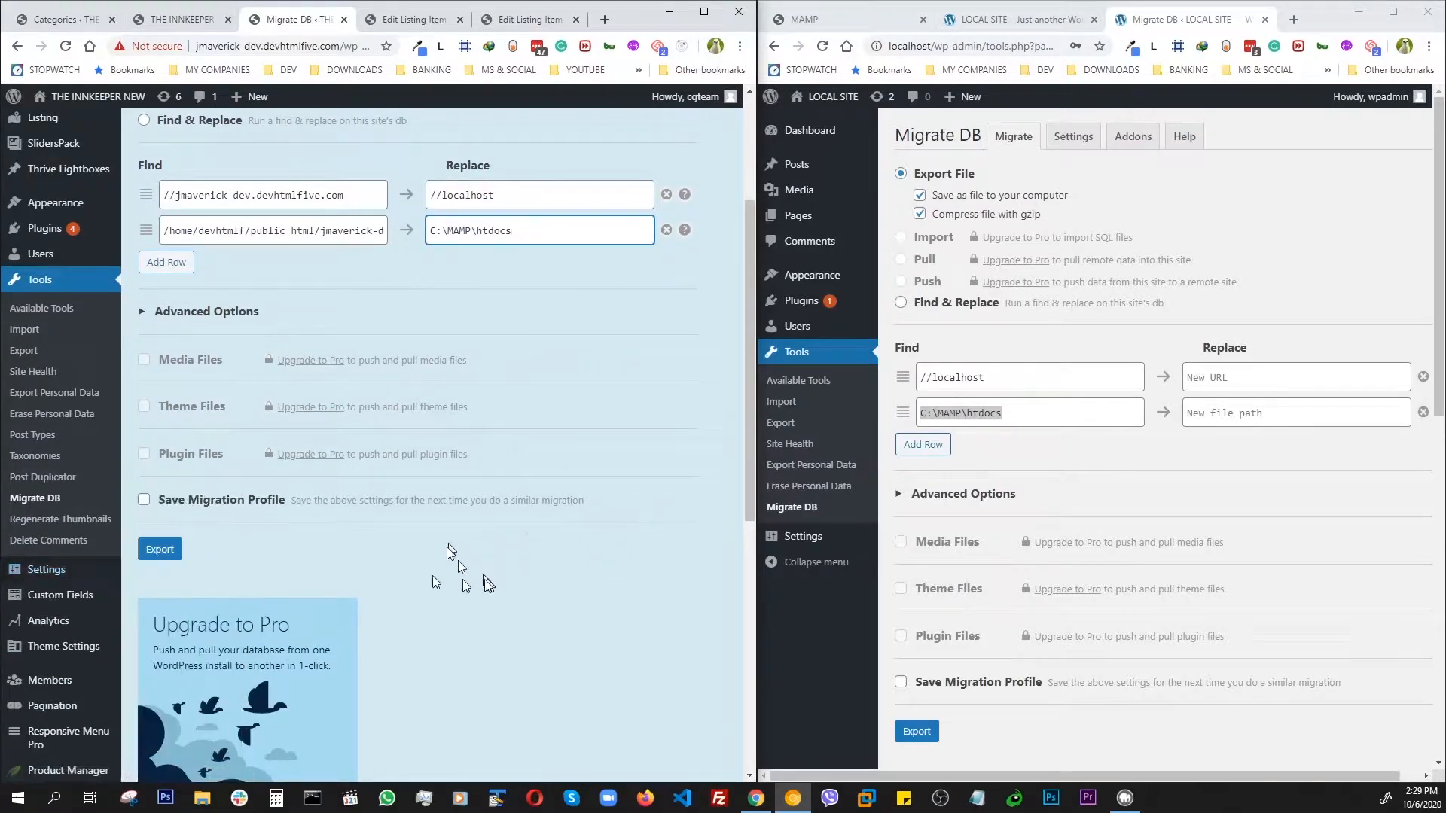
pyautogui.click(144, 501)
pyautogui.click(345, 524)
pyautogui.write('FOR LOCAL')
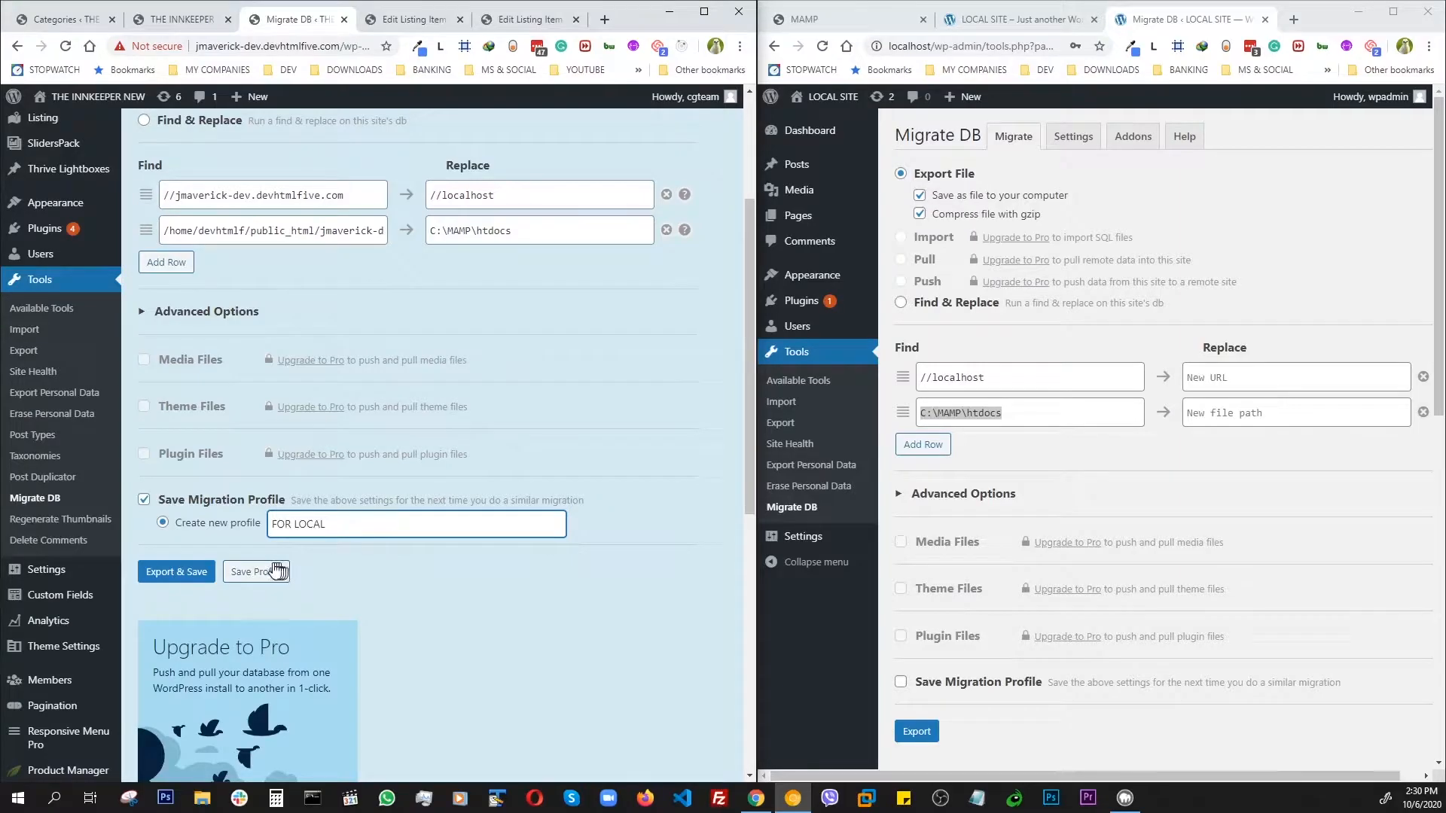
pyautogui.click(256, 575)
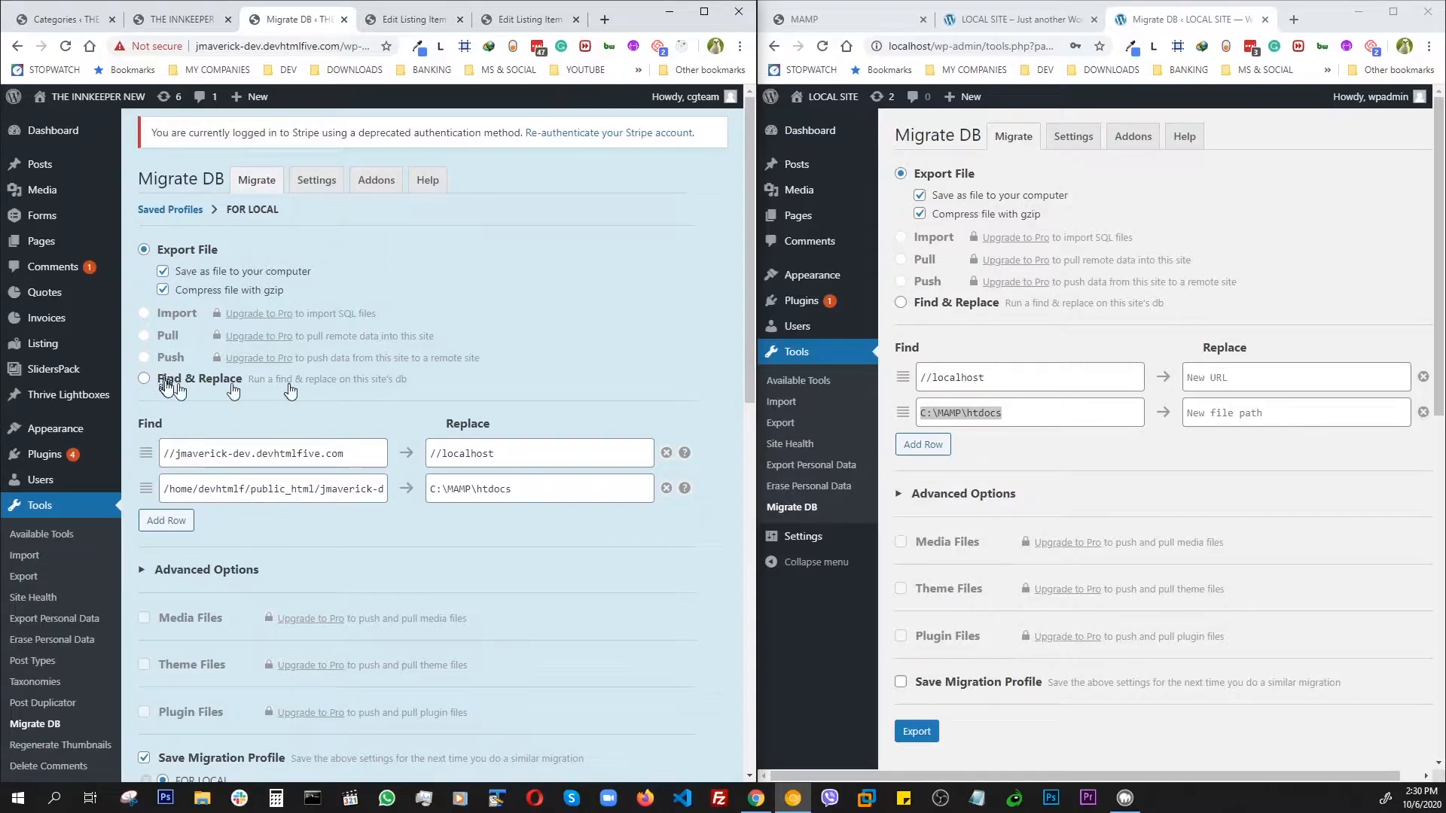
# Step: Export the dev site's database with the FOR LOCAL profile as a gzip-compressed file
pyautogui.scroll(-3, 434, 336)
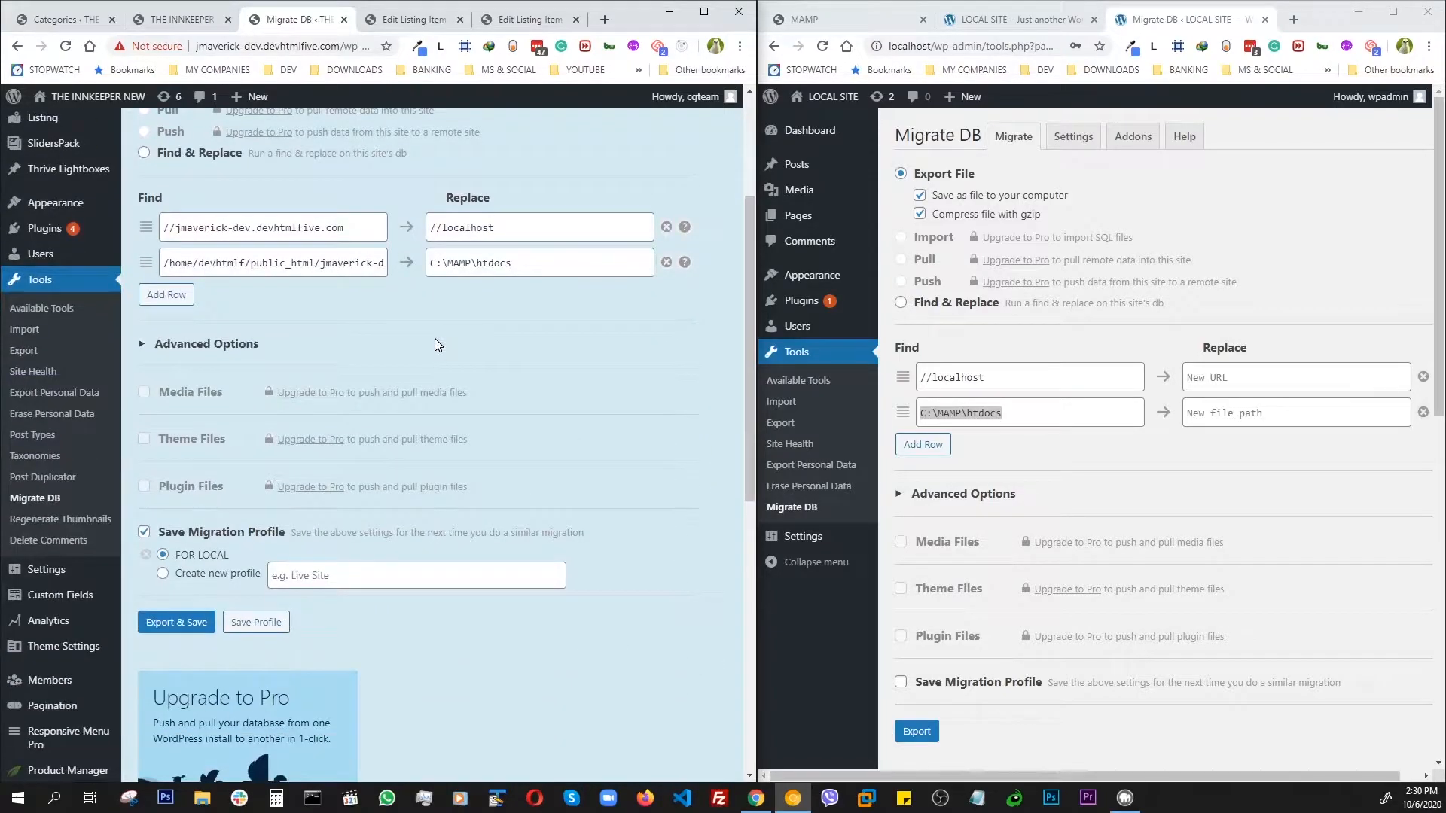
pyautogui.click(176, 622)
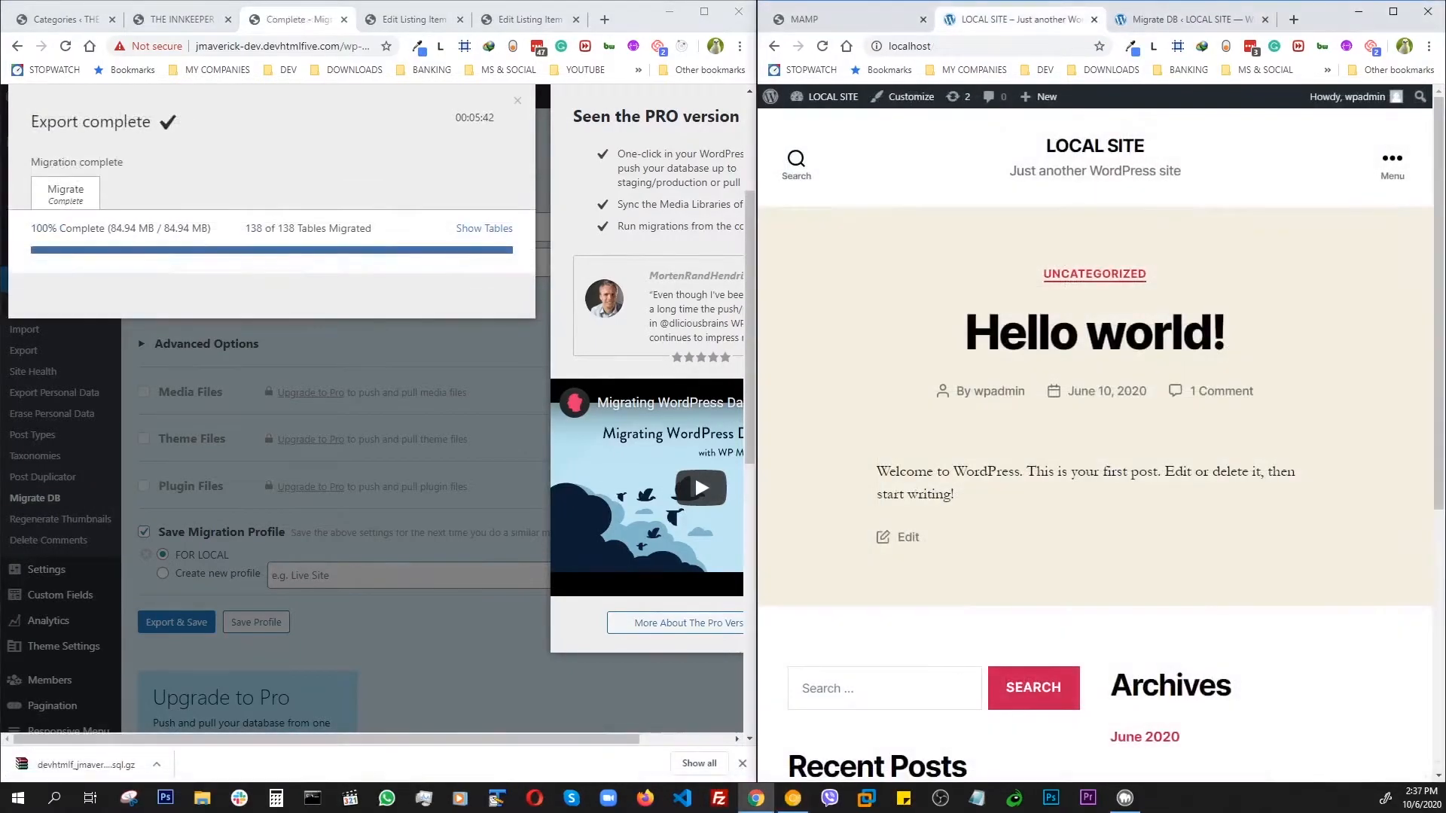
pyautogui.click(273, 148)
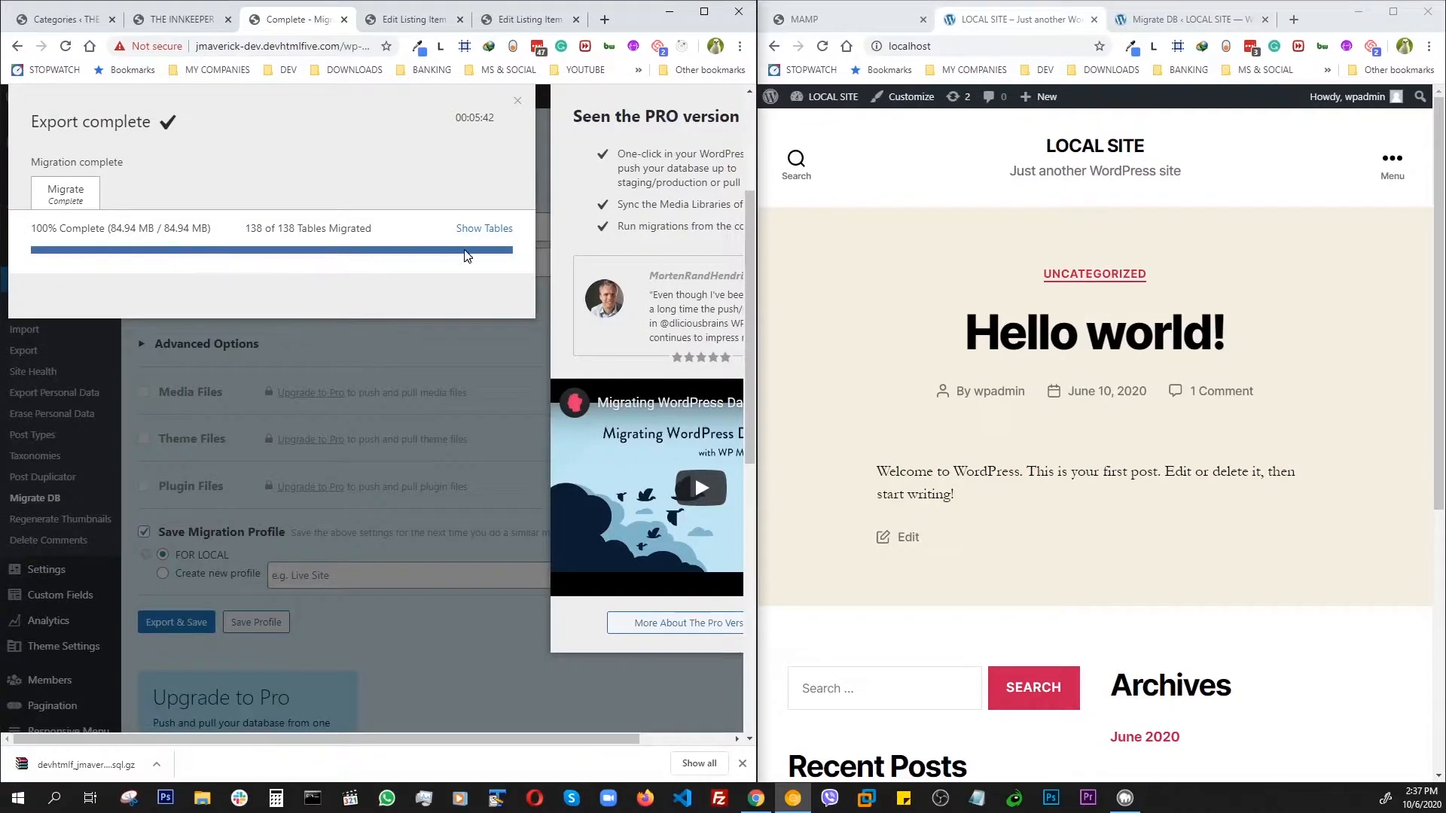
# Step: Locate the exported .sql.gz database file in the Downloads folder, then close that folder window
pyautogui.click(157, 766)
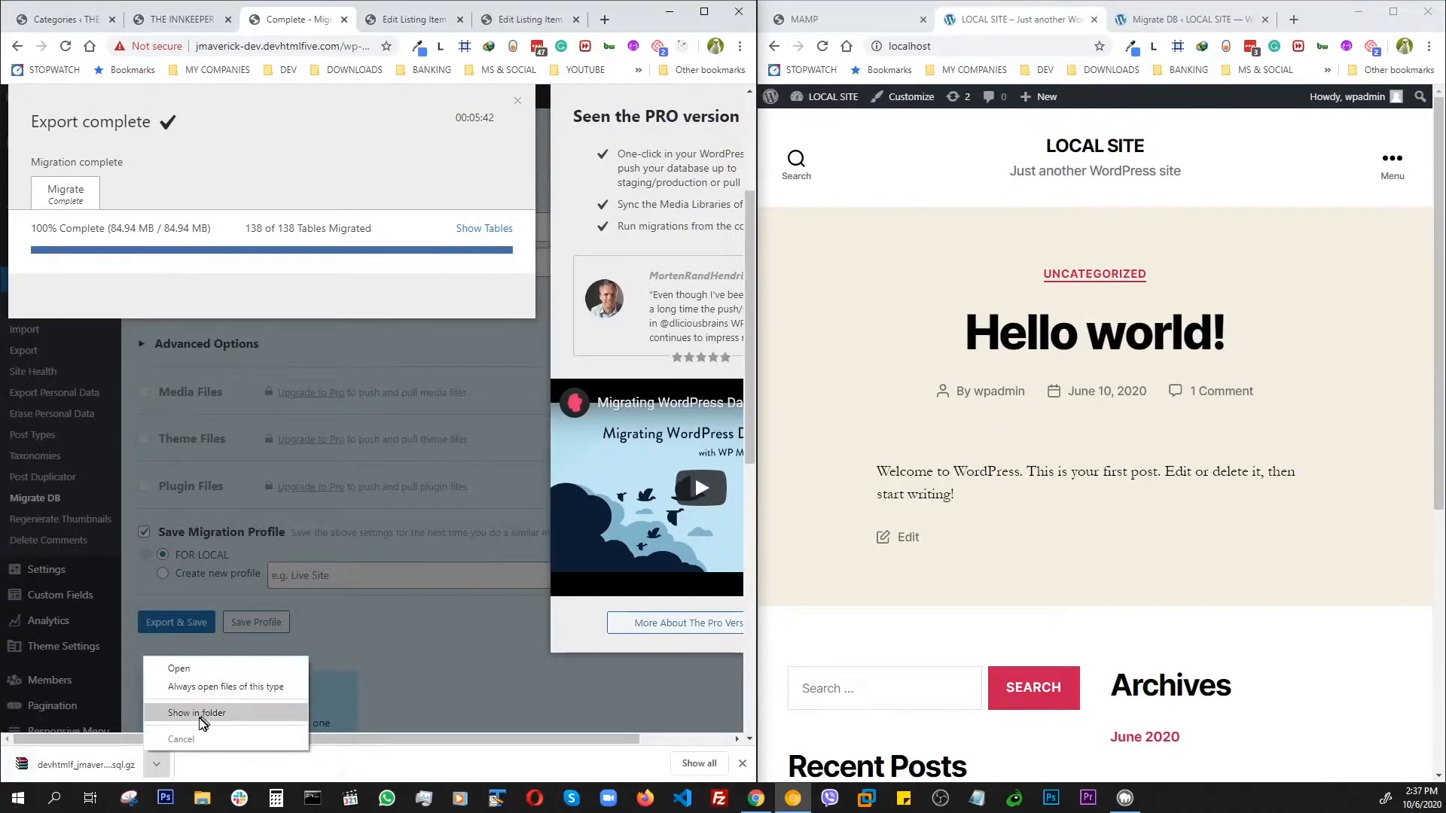
pyautogui.click(201, 721)
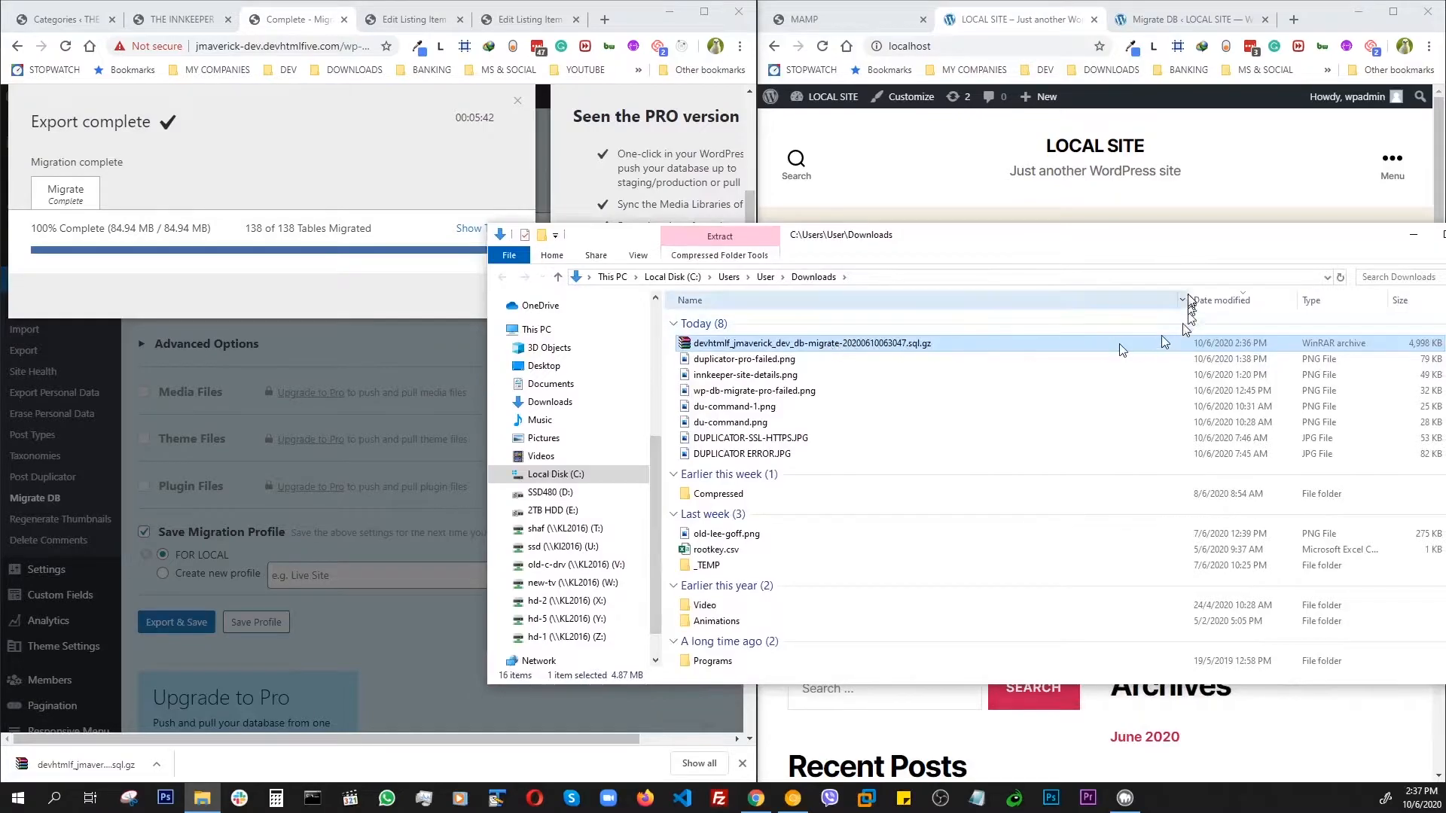
pyautogui.moveTo(1165, 250); pyautogui.dragTo(964, 253)
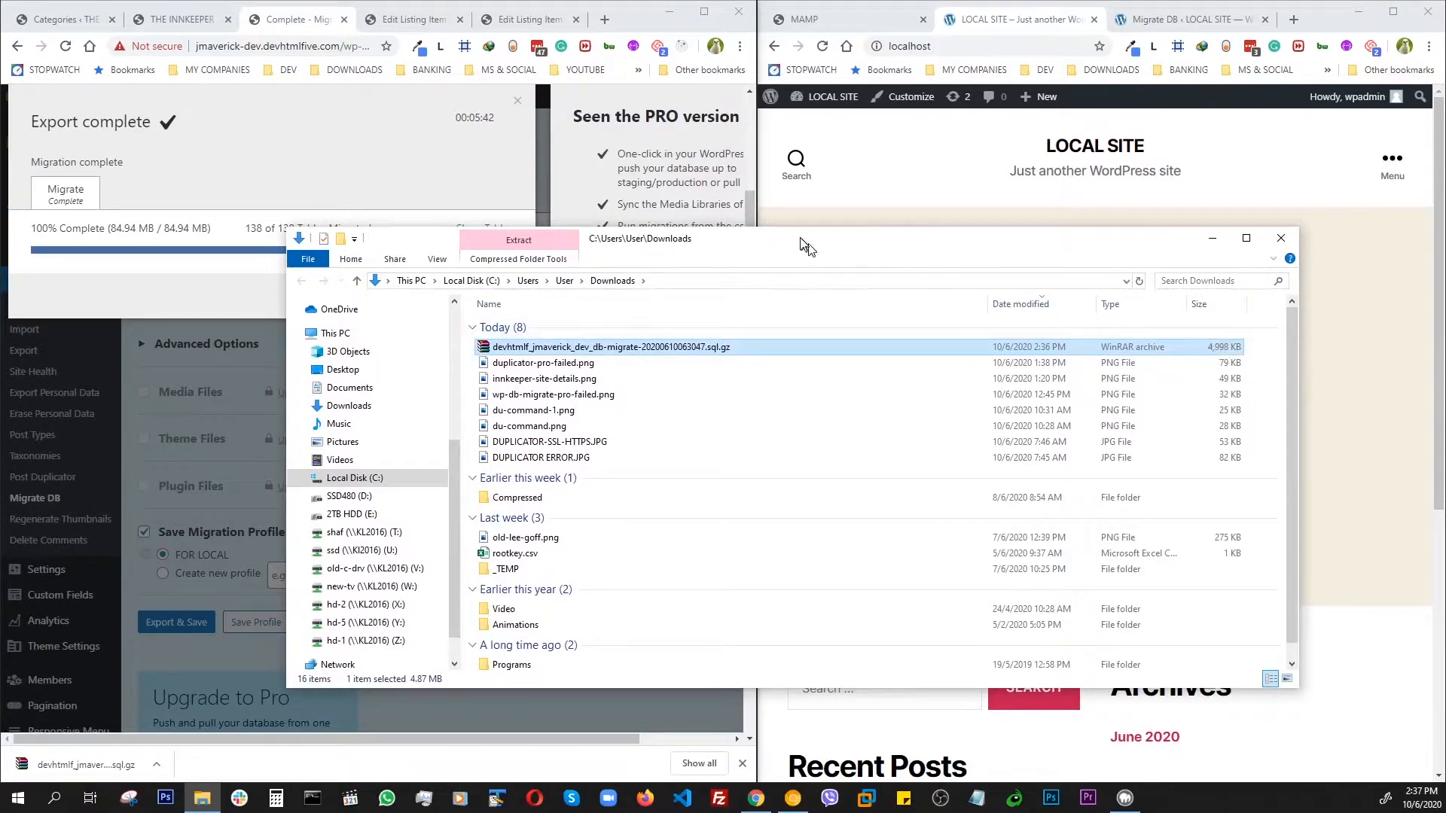
pyautogui.click(1280, 238)
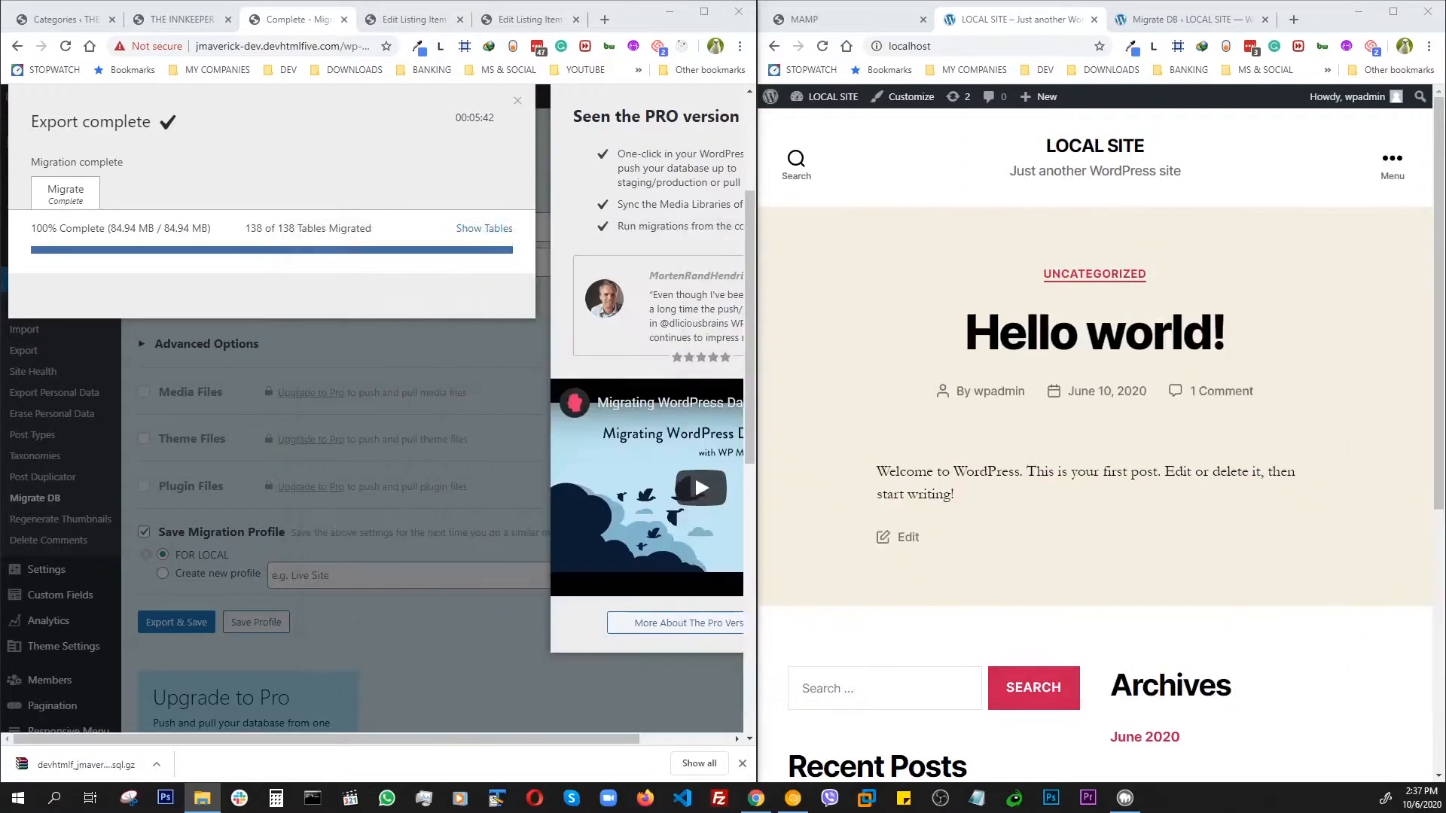
# Step: Check wp-content.tar.gz in the jmaverick-dev folder and its FileZilla download to C:\MAMP\htdocs
pyautogui.click(813, 274)
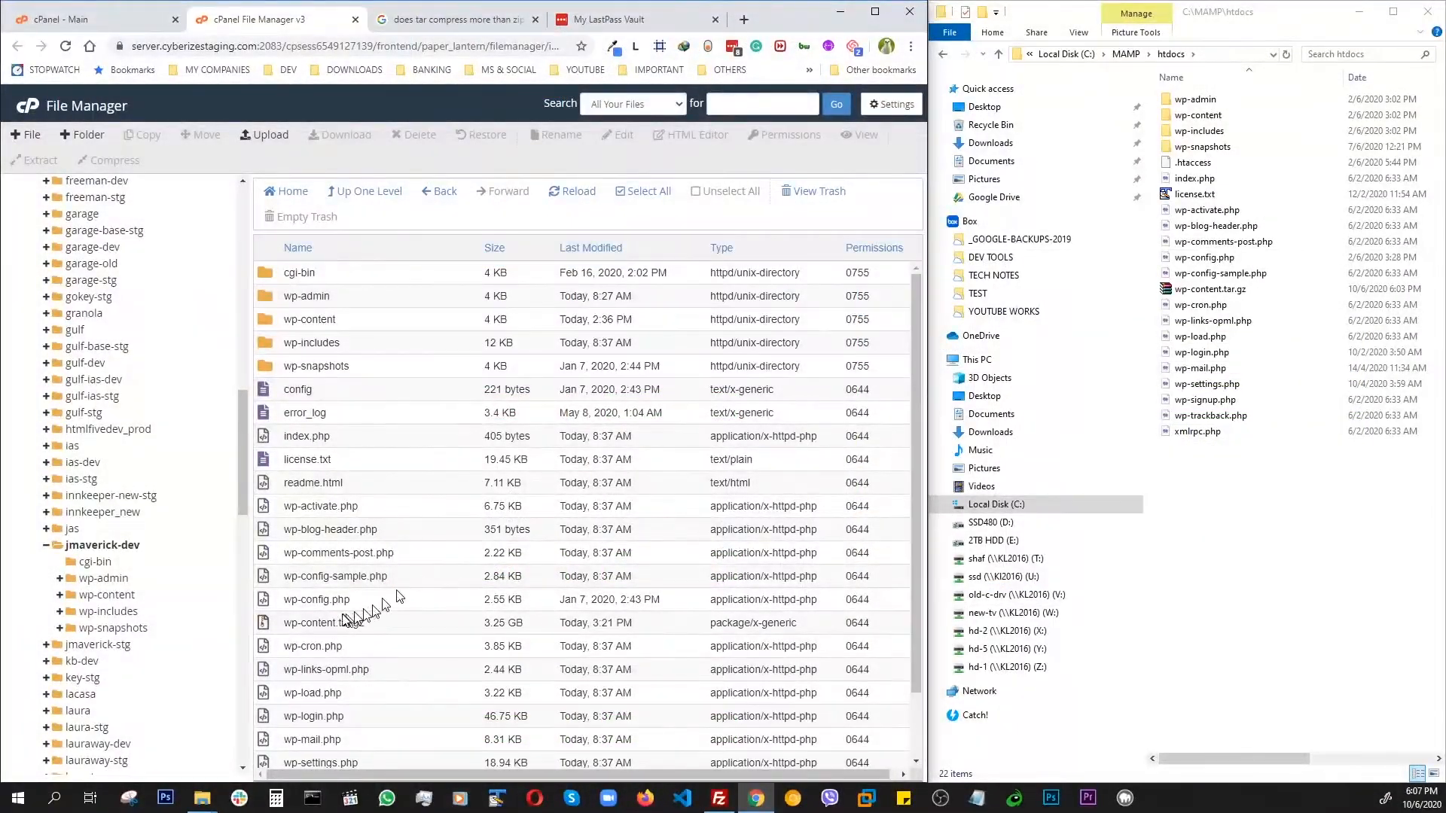
pyautogui.scroll(-1, 369, 599)
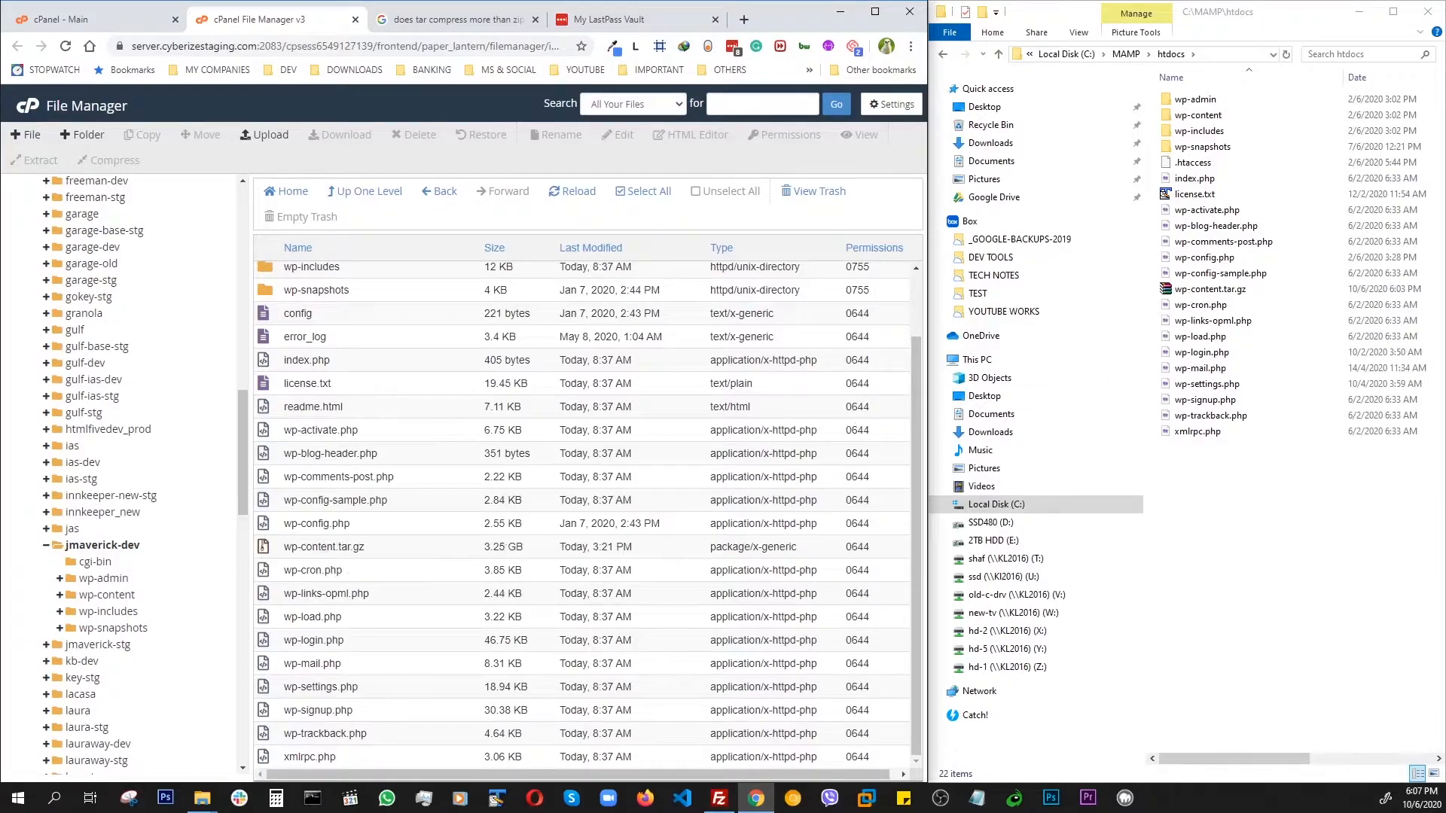
pyautogui.moveTo(1445, 34); pyautogui.dragTo(1118, 33)
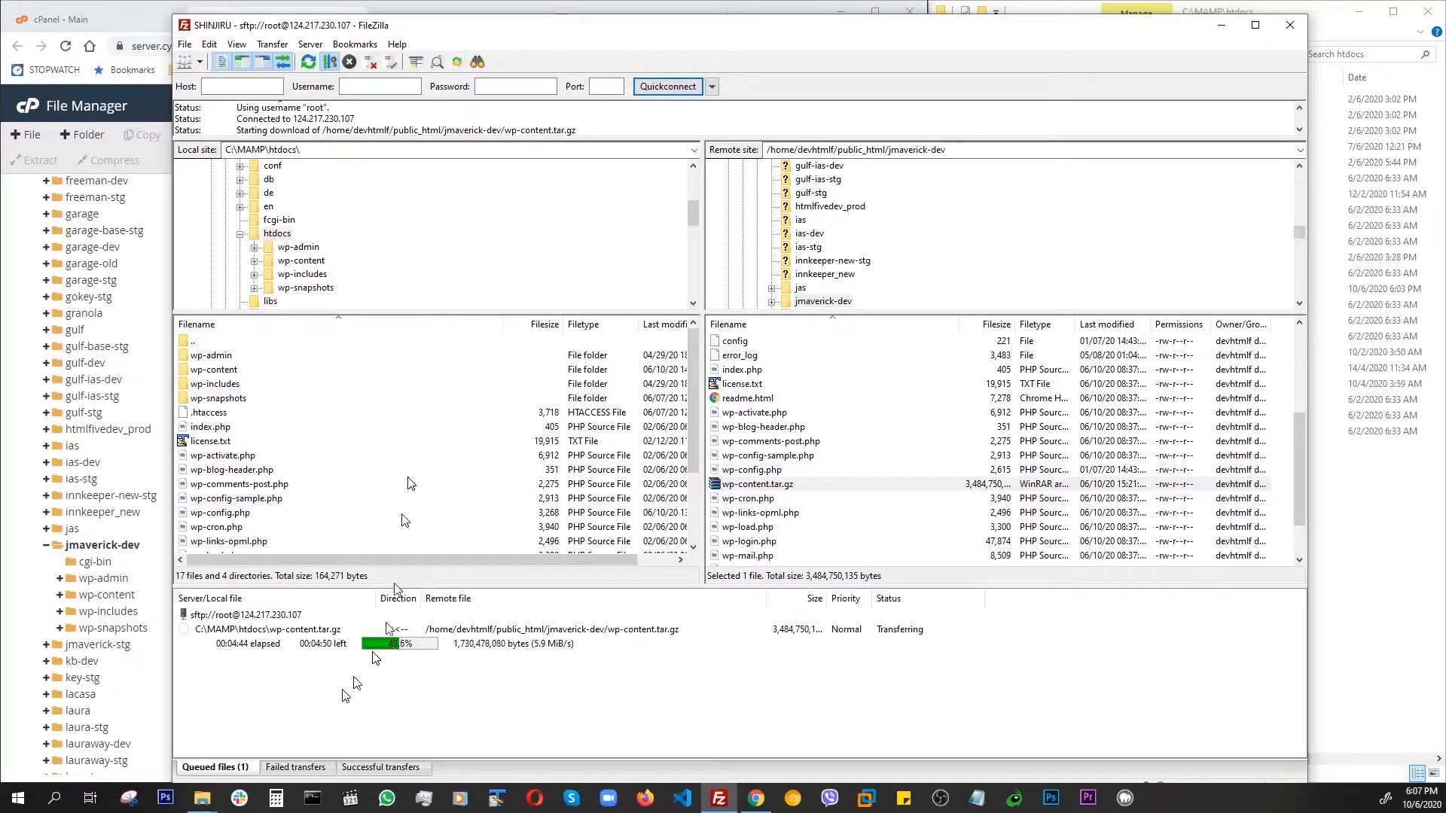
pyautogui.moveTo(872, 33); pyautogui.dragTo(1445, 87)
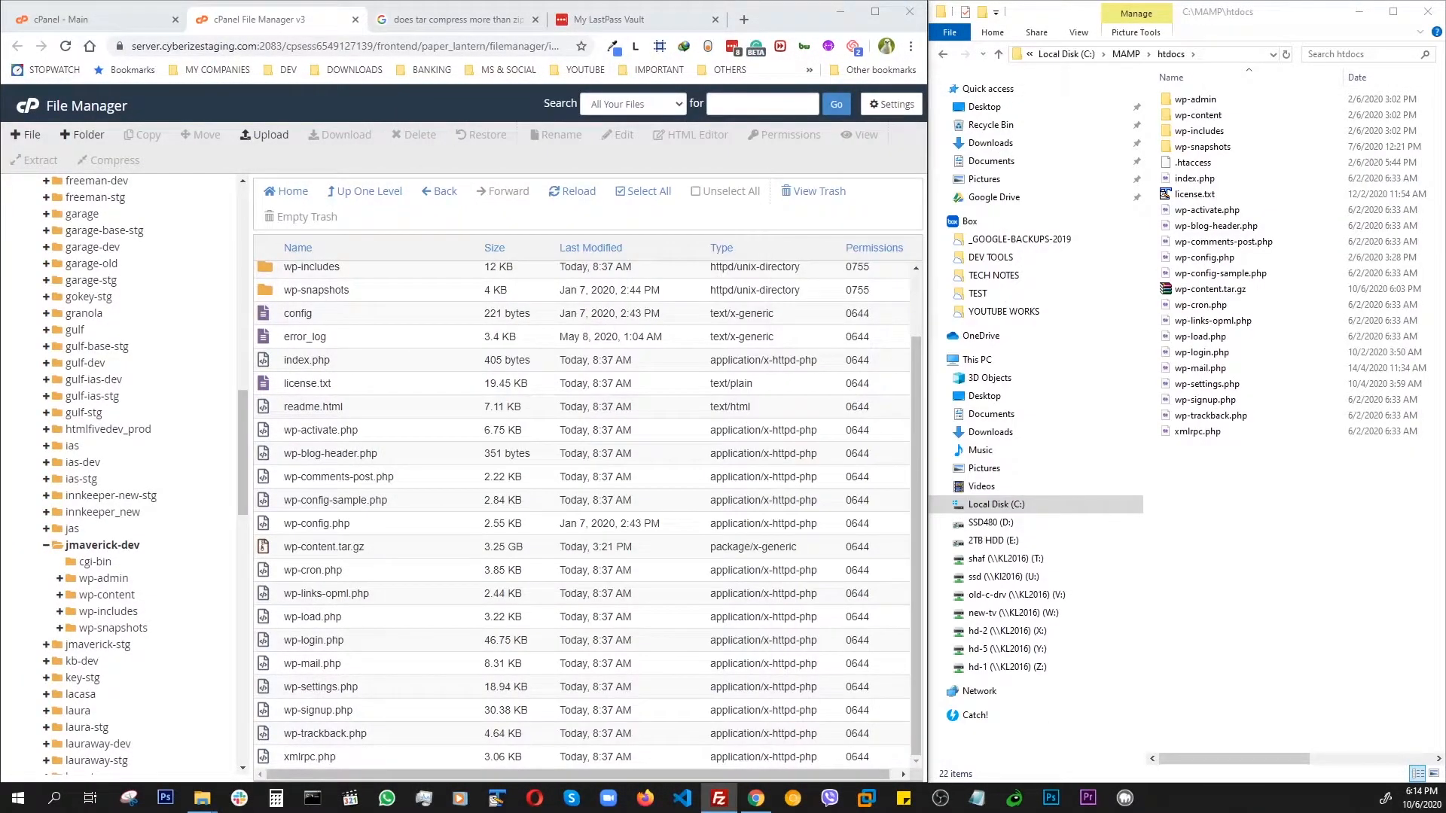
# Step: Widen the local htdocs folder window and rename its wp-content folder to wp-content-old
pyautogui.click(1256, 486)
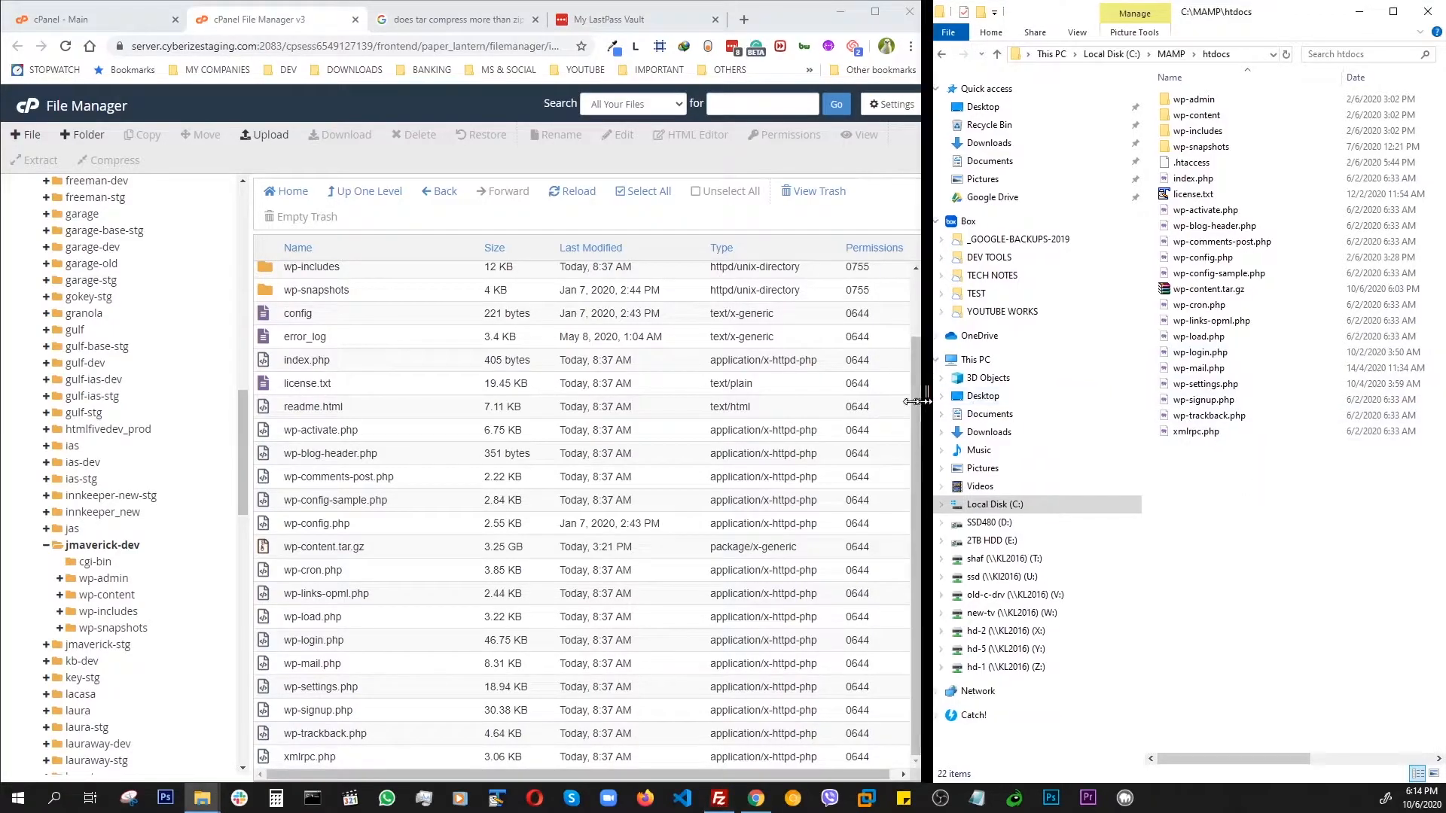
pyautogui.moveTo(926, 401); pyautogui.dragTo(683, 401)
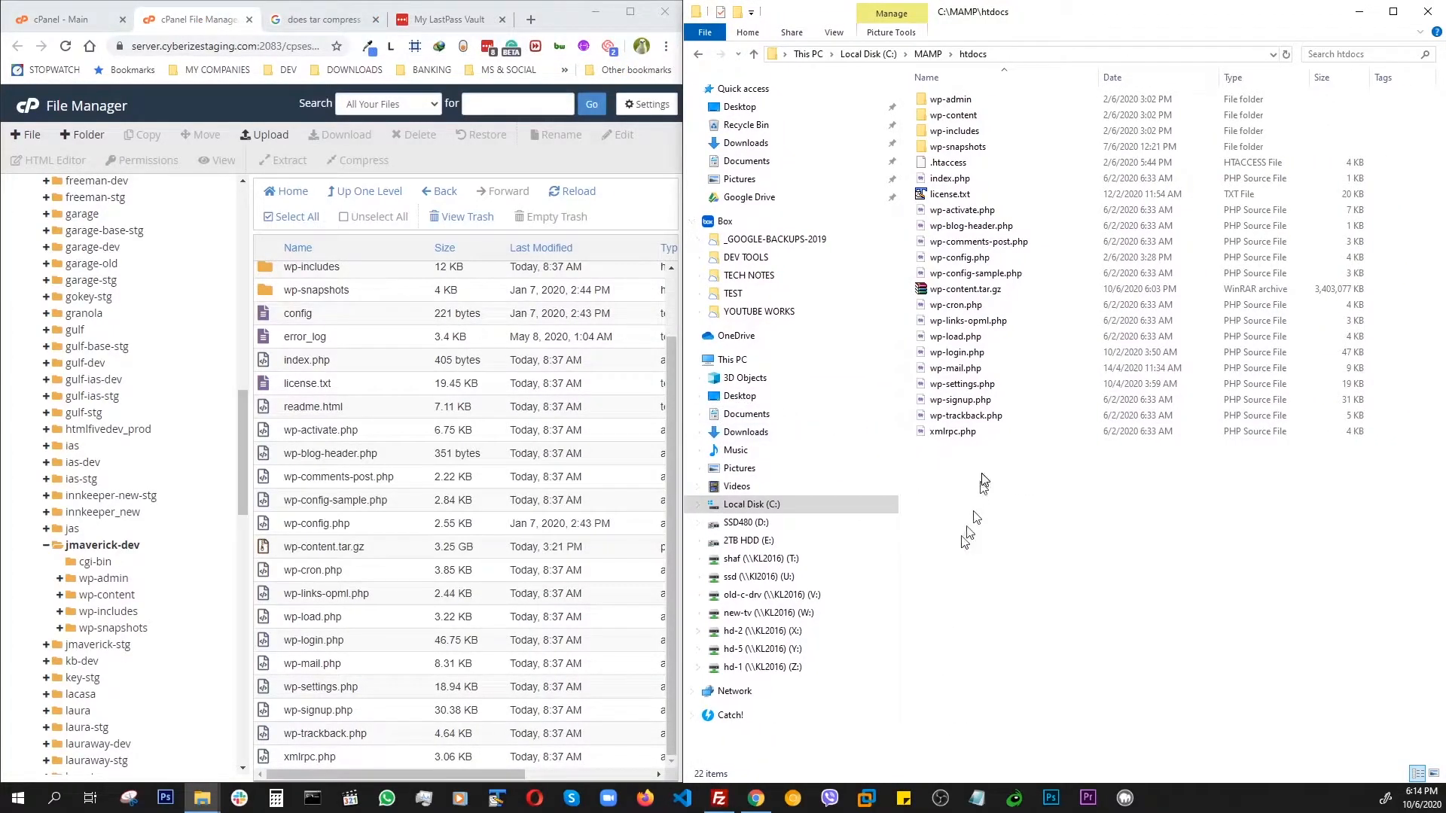
pyautogui.click(975, 289)
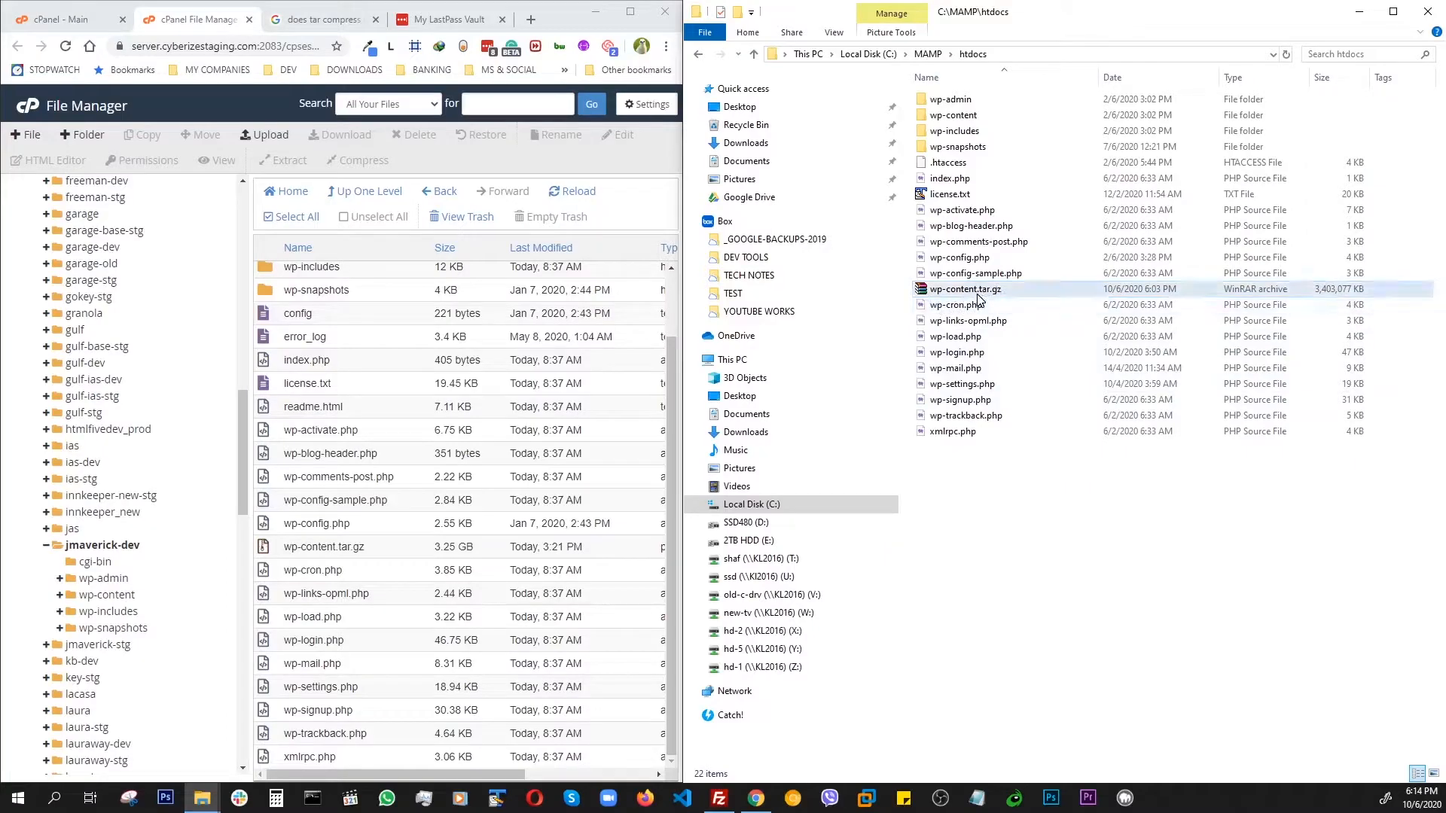
pyautogui.click(958, 117)
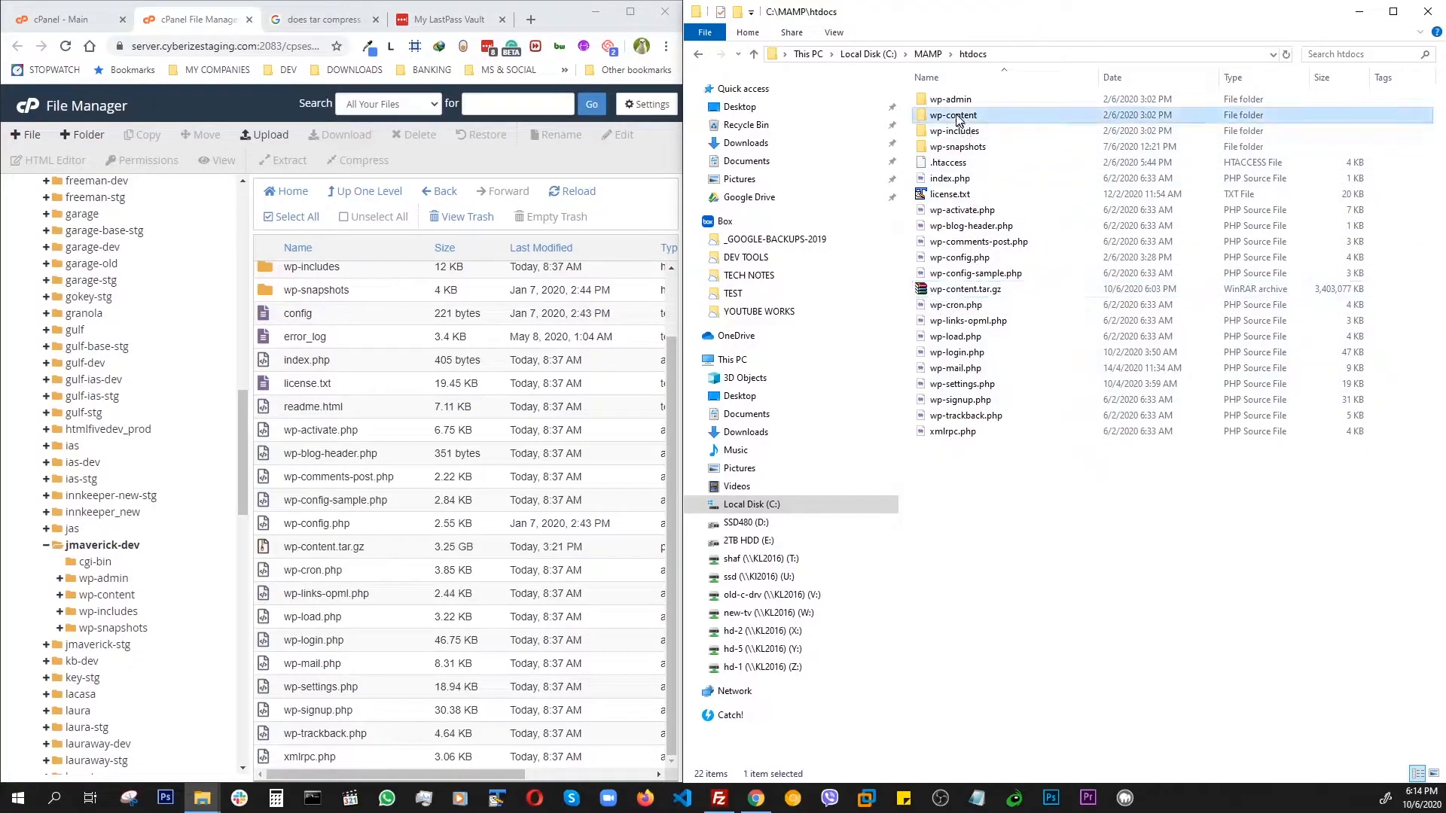
pyautogui.click(958, 117)
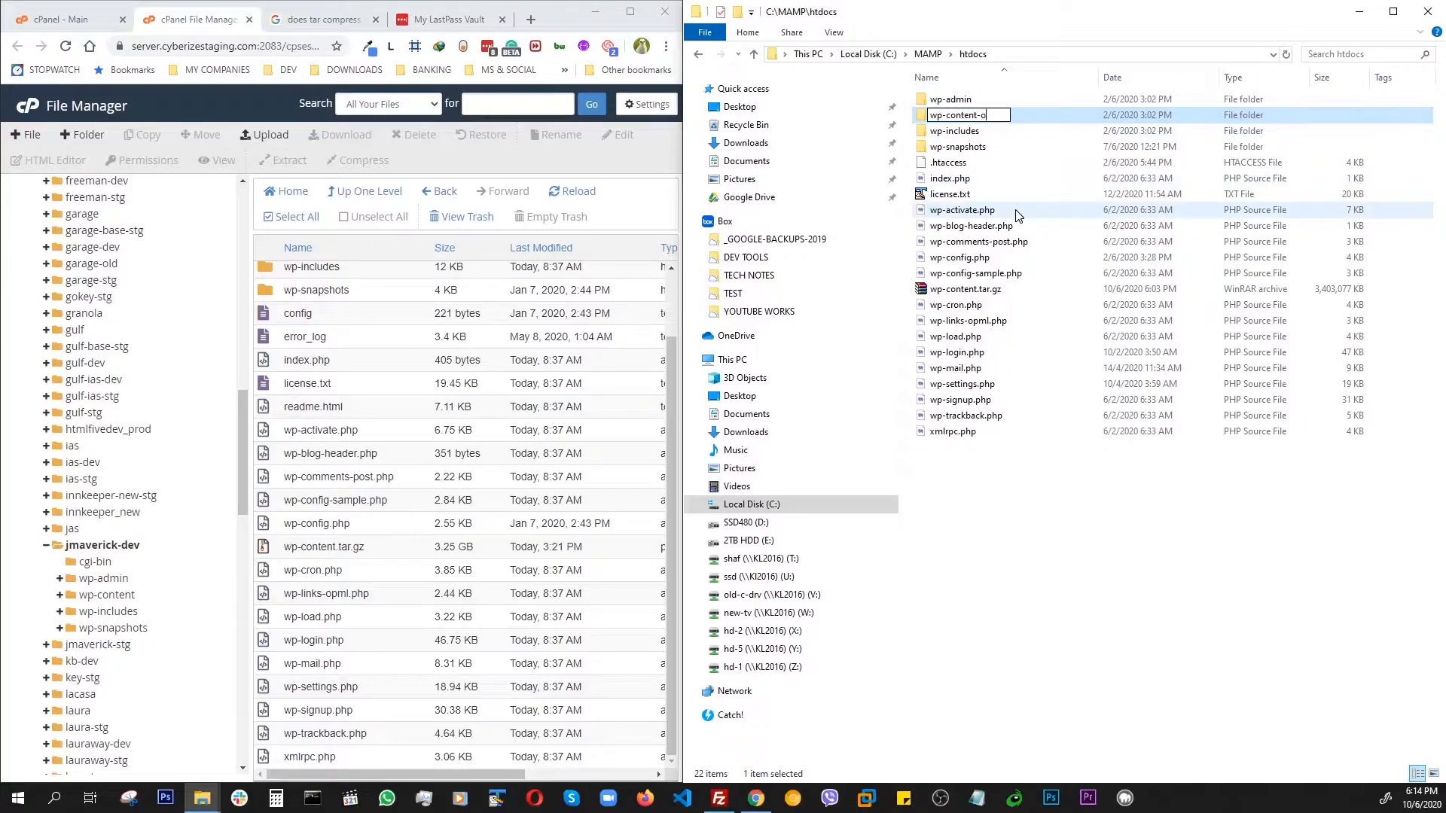
pyautogui.press('Return')
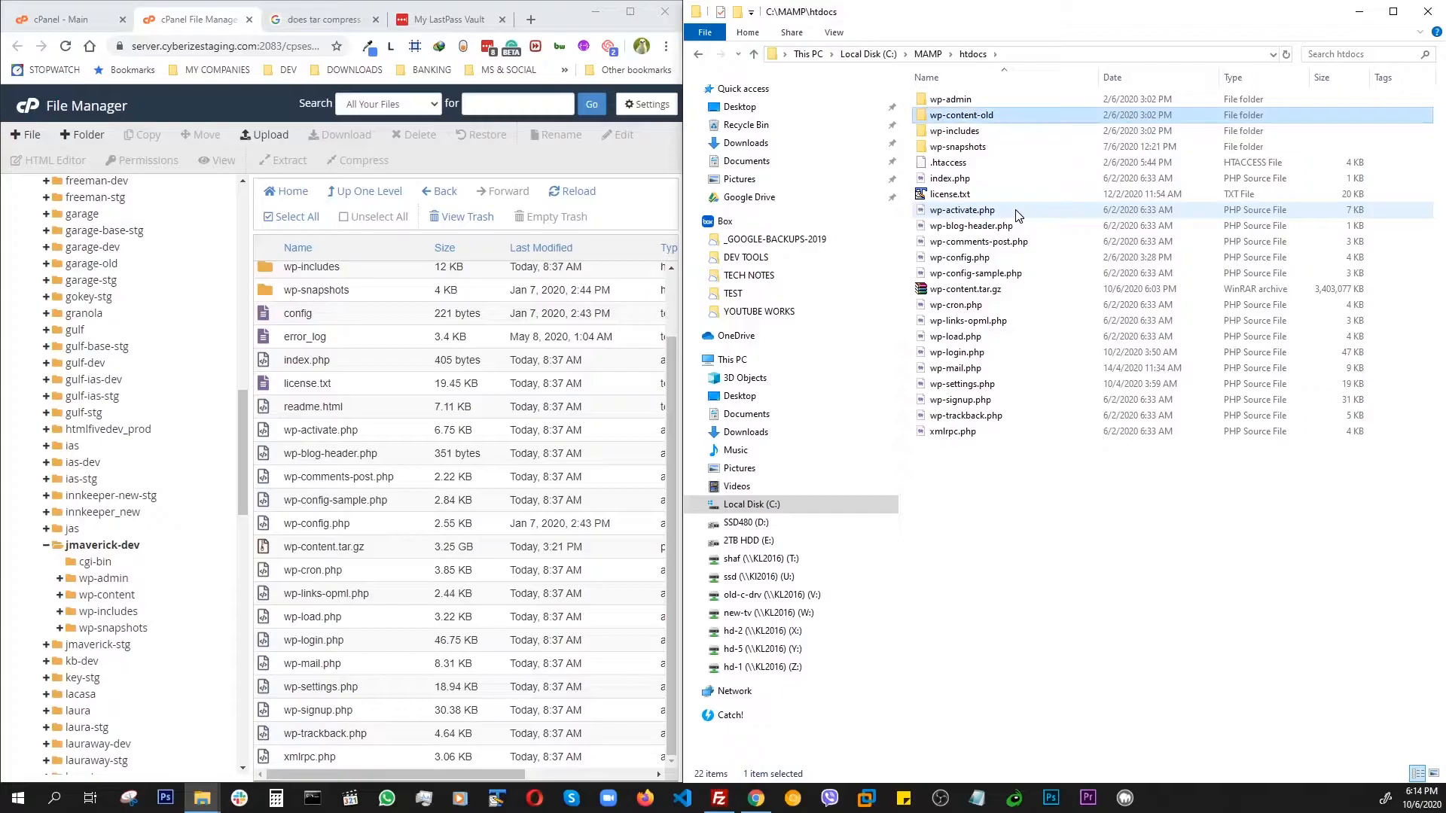
# Step: Extract wp-content.tar.gz directly into the local C:\MAMP\htdocs folder
pyautogui.click(969, 292)
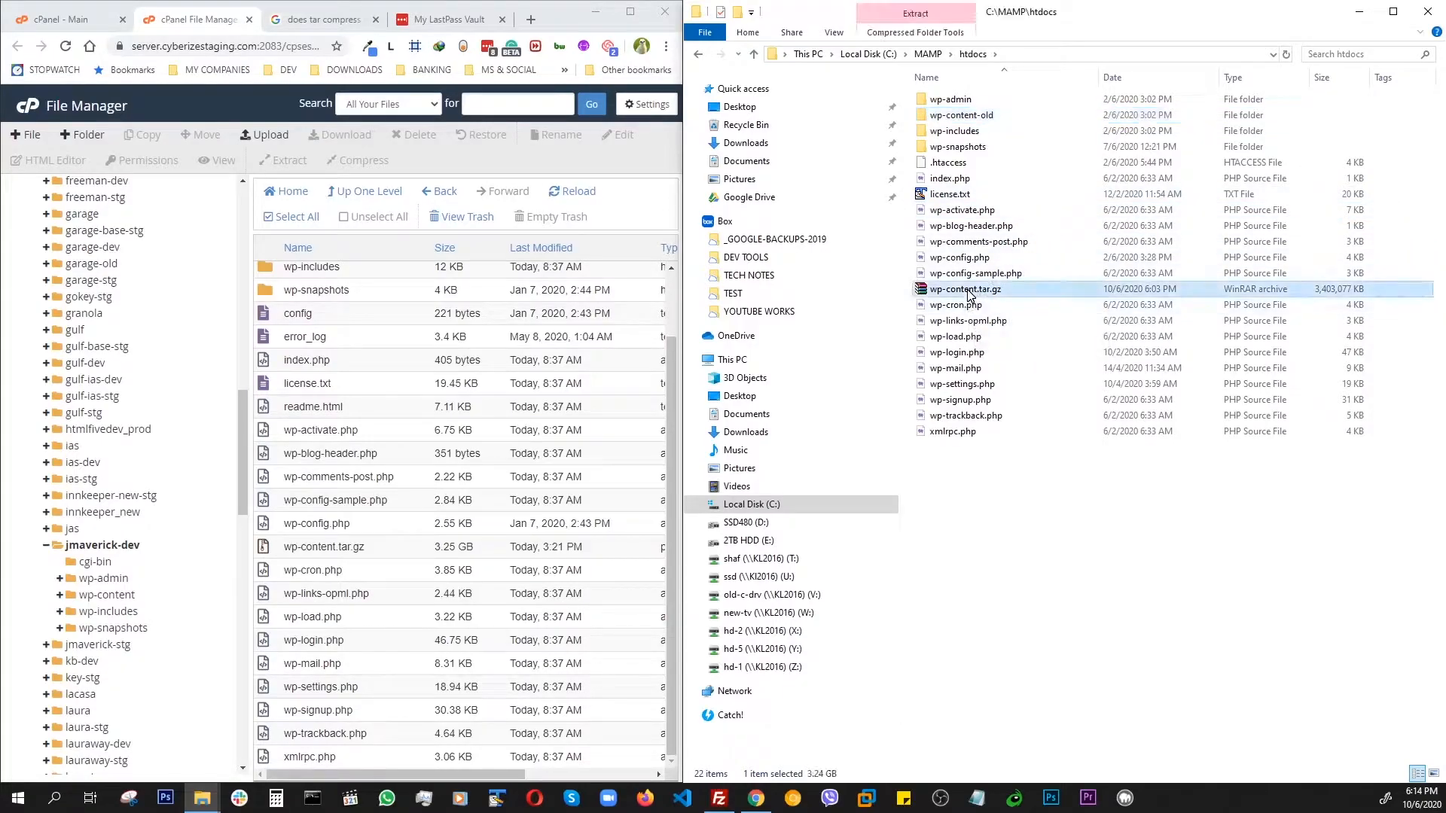
pyautogui.rightClick(969, 295)
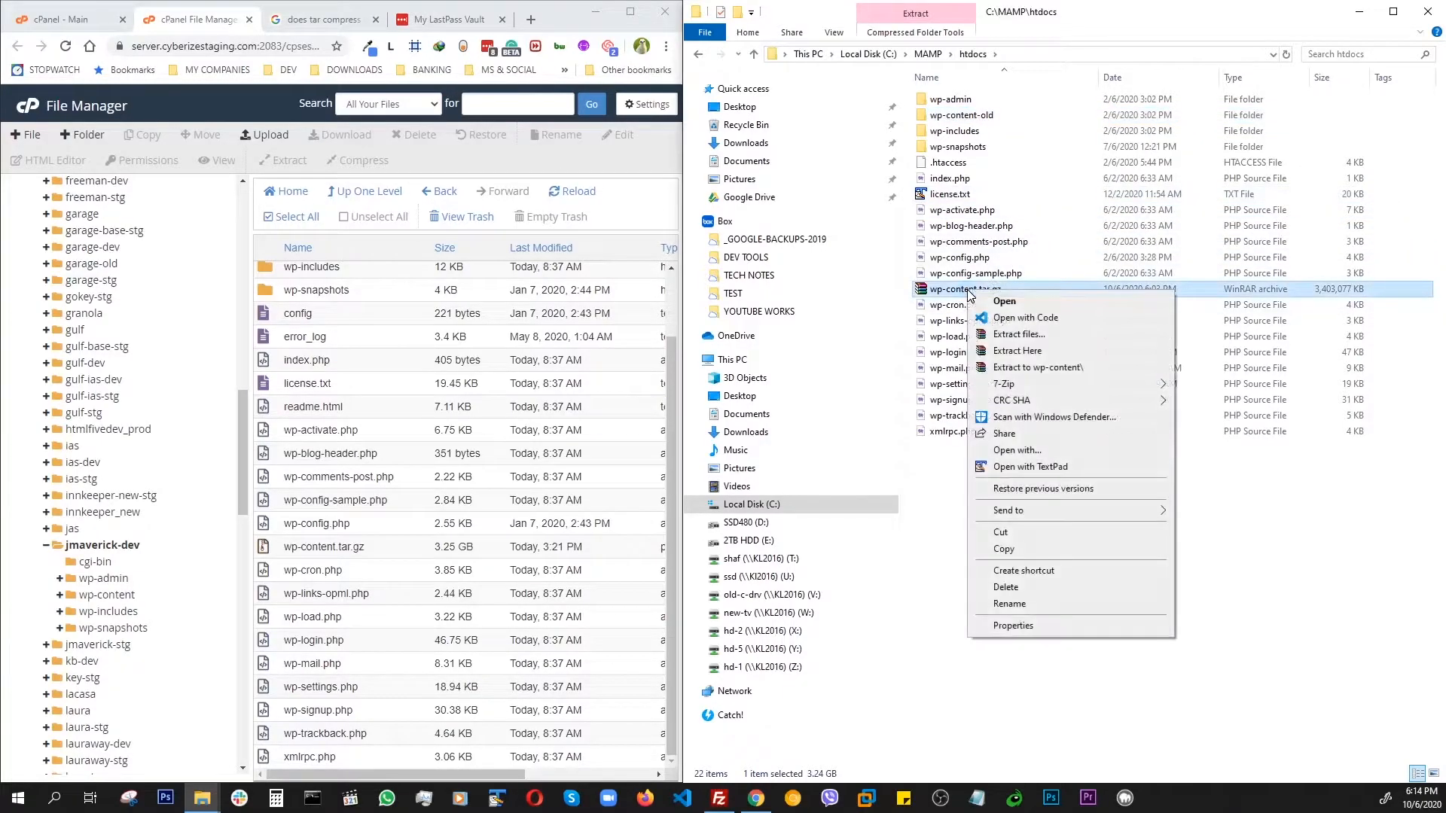
pyautogui.click(1006, 352)
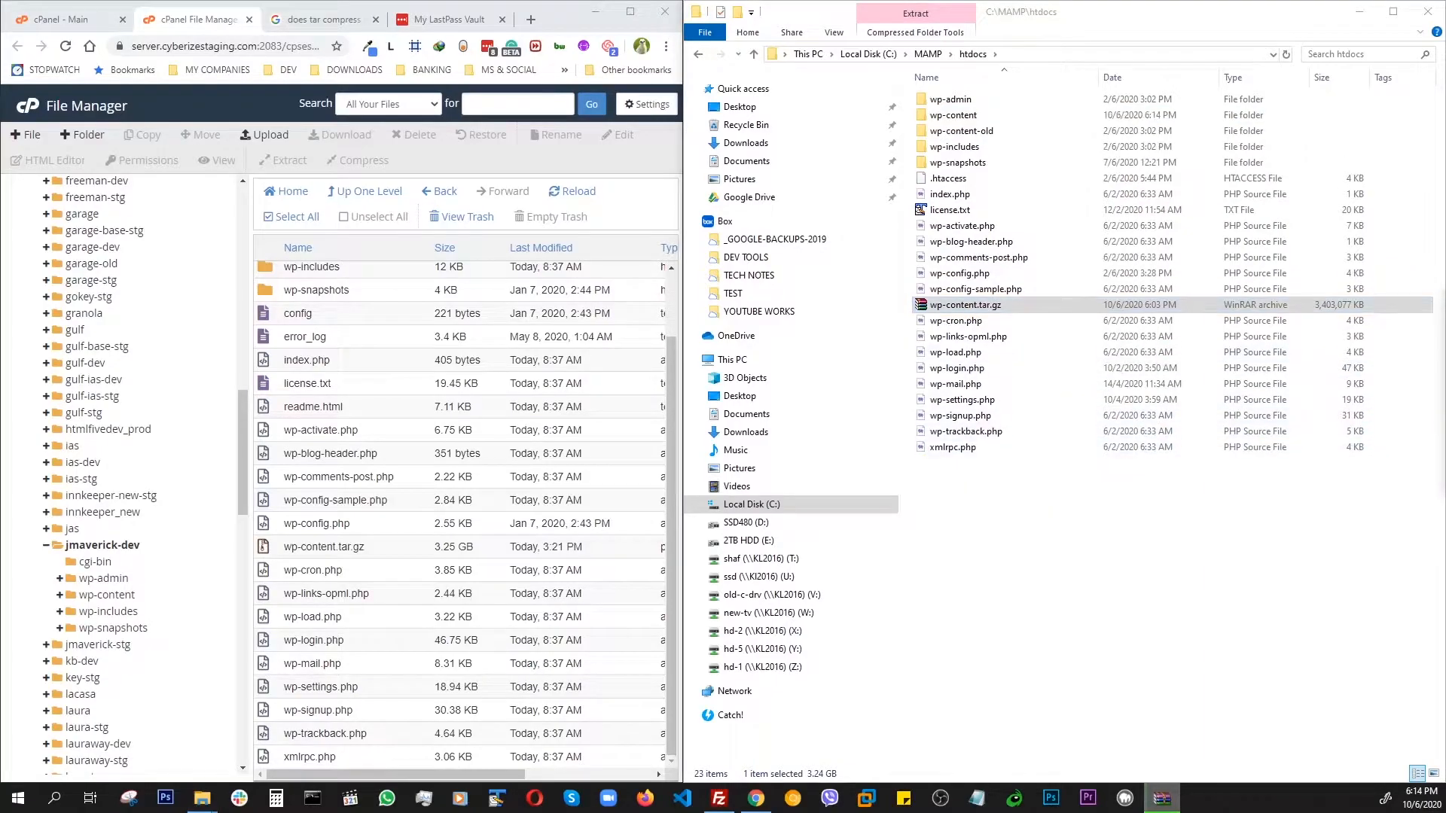
pyautogui.moveTo(1283, 403); pyautogui.dragTo(1026, 461)
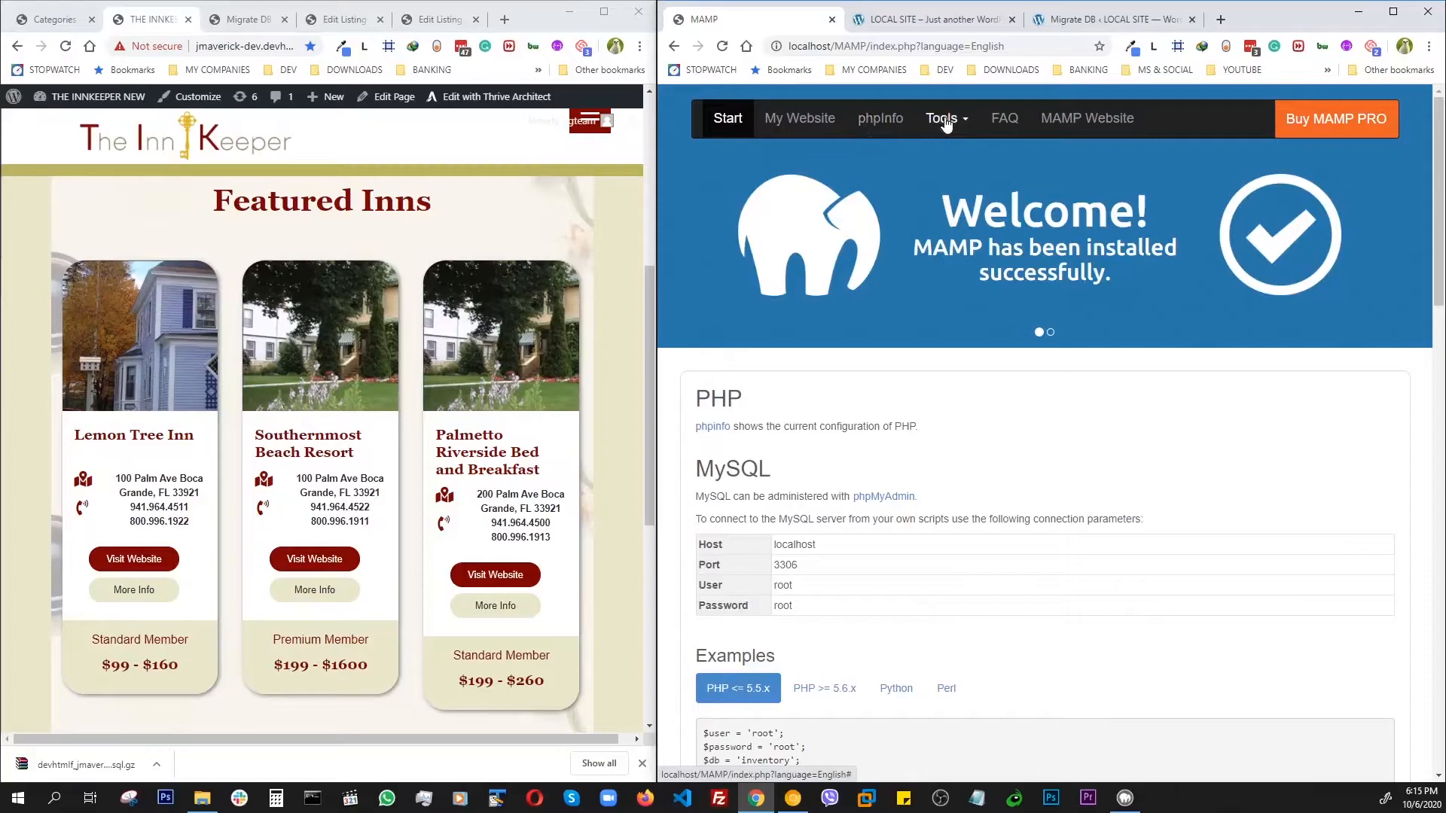
# Step: Open phpMyAdmin from the MAMP start page and display the tables of the mac_db database
pyautogui.click(946, 125)
pyautogui.click(953, 154)
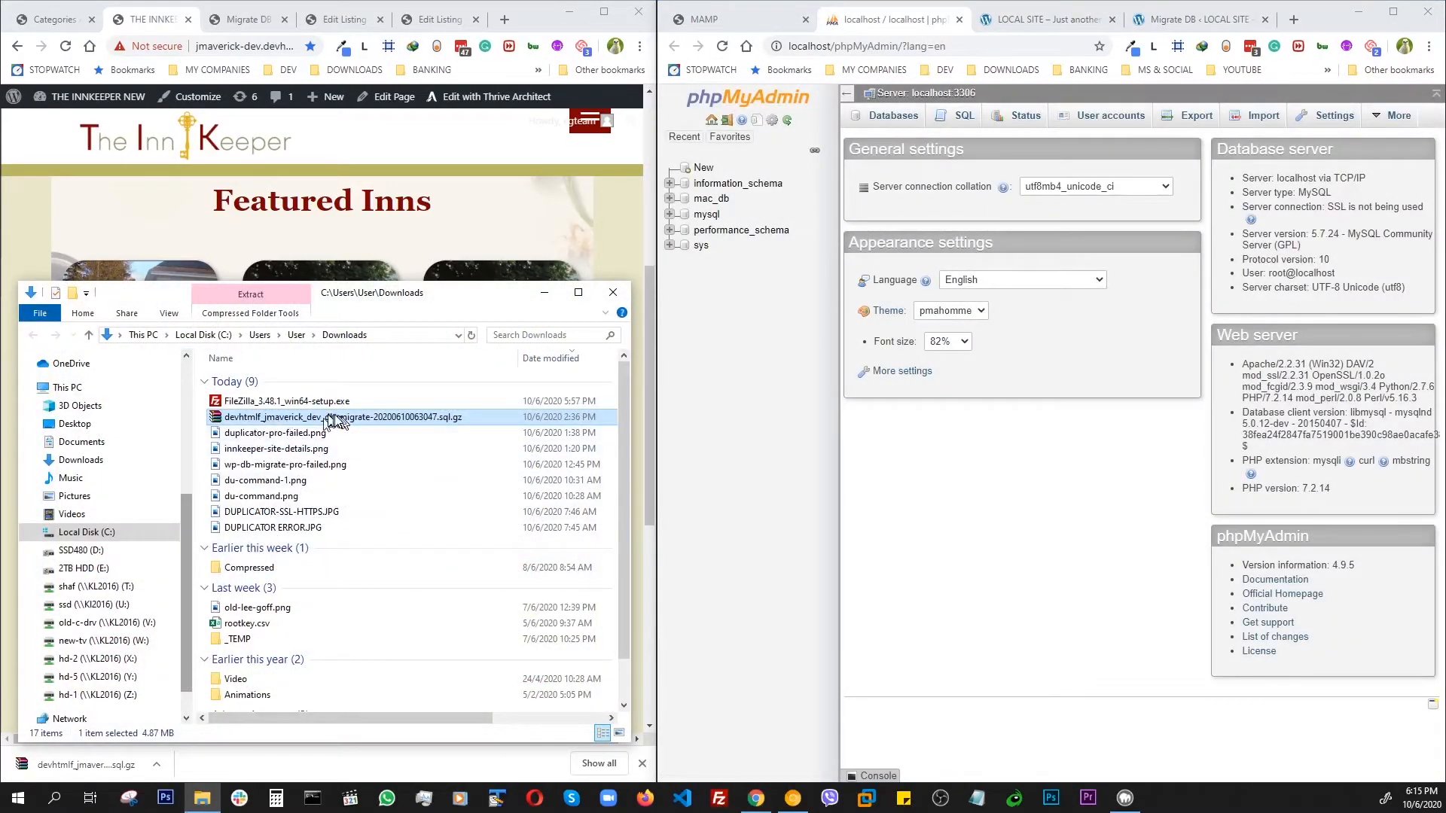
pyautogui.click(708, 200)
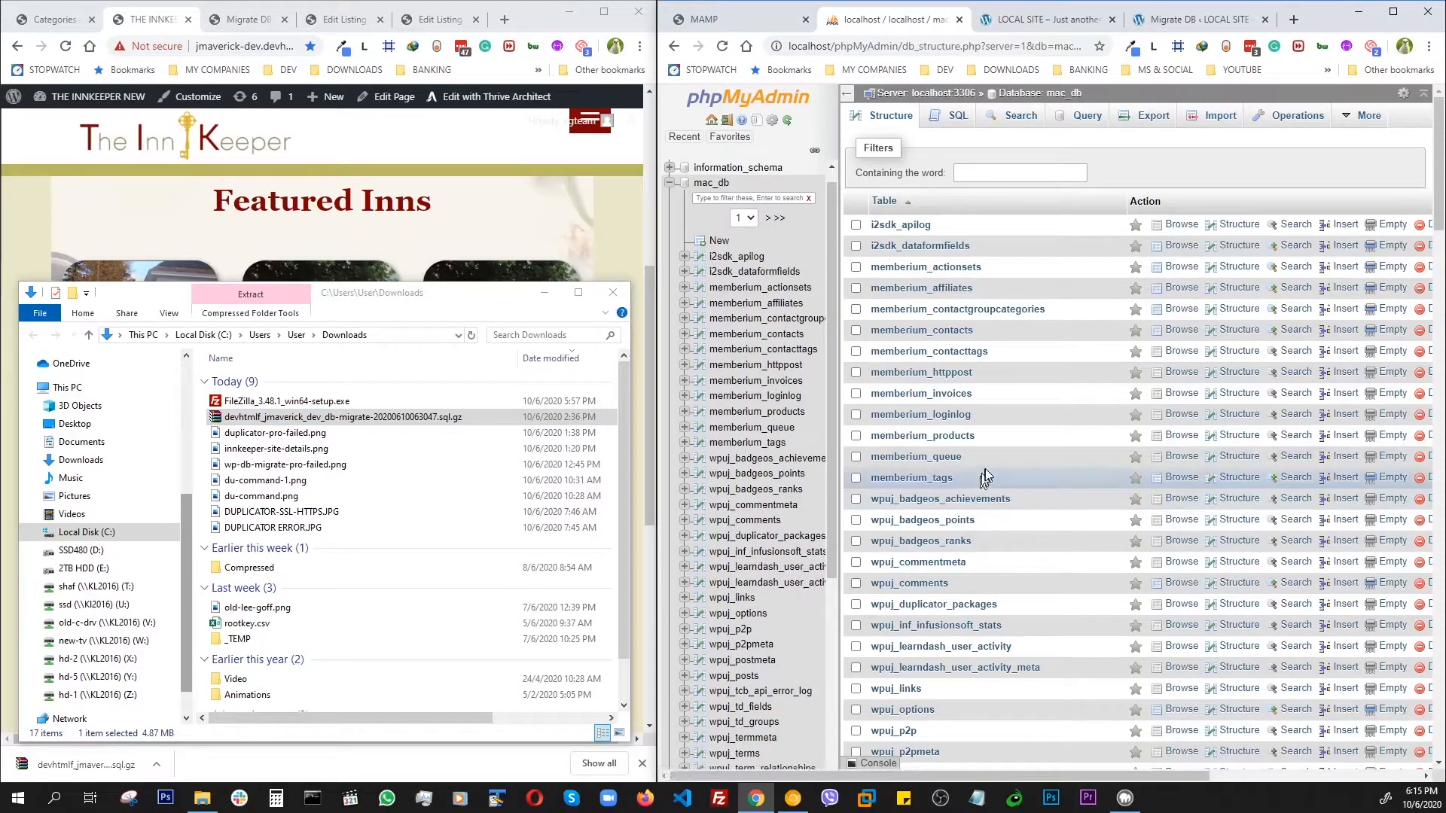
pyautogui.scroll(-20, 983, 477)
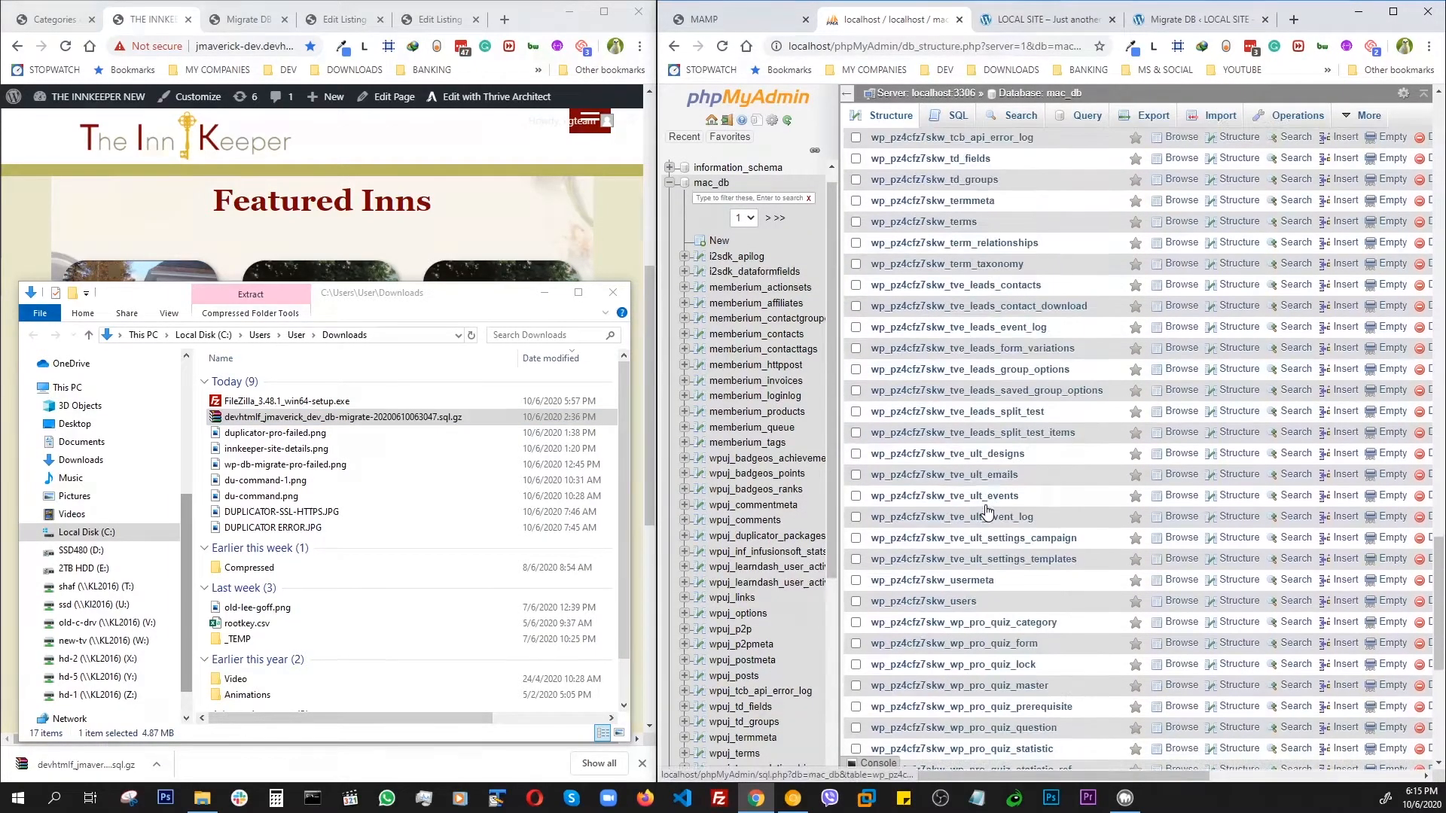
# Step: Drop all tables from the mac_db database in phpMyAdmin and confirm the deletion
pyautogui.scroll(-6, 983, 520)
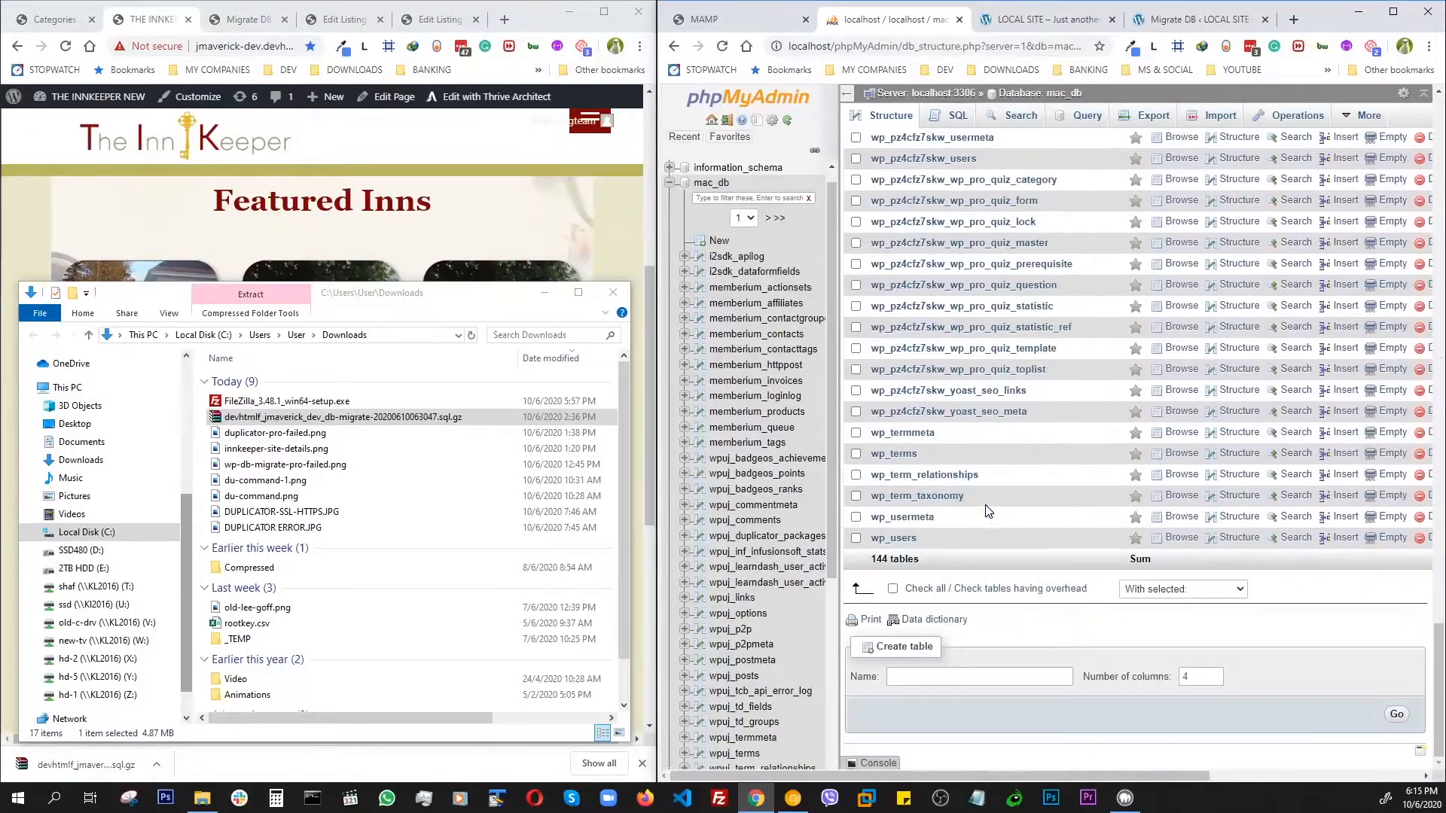
pyautogui.click(894, 590)
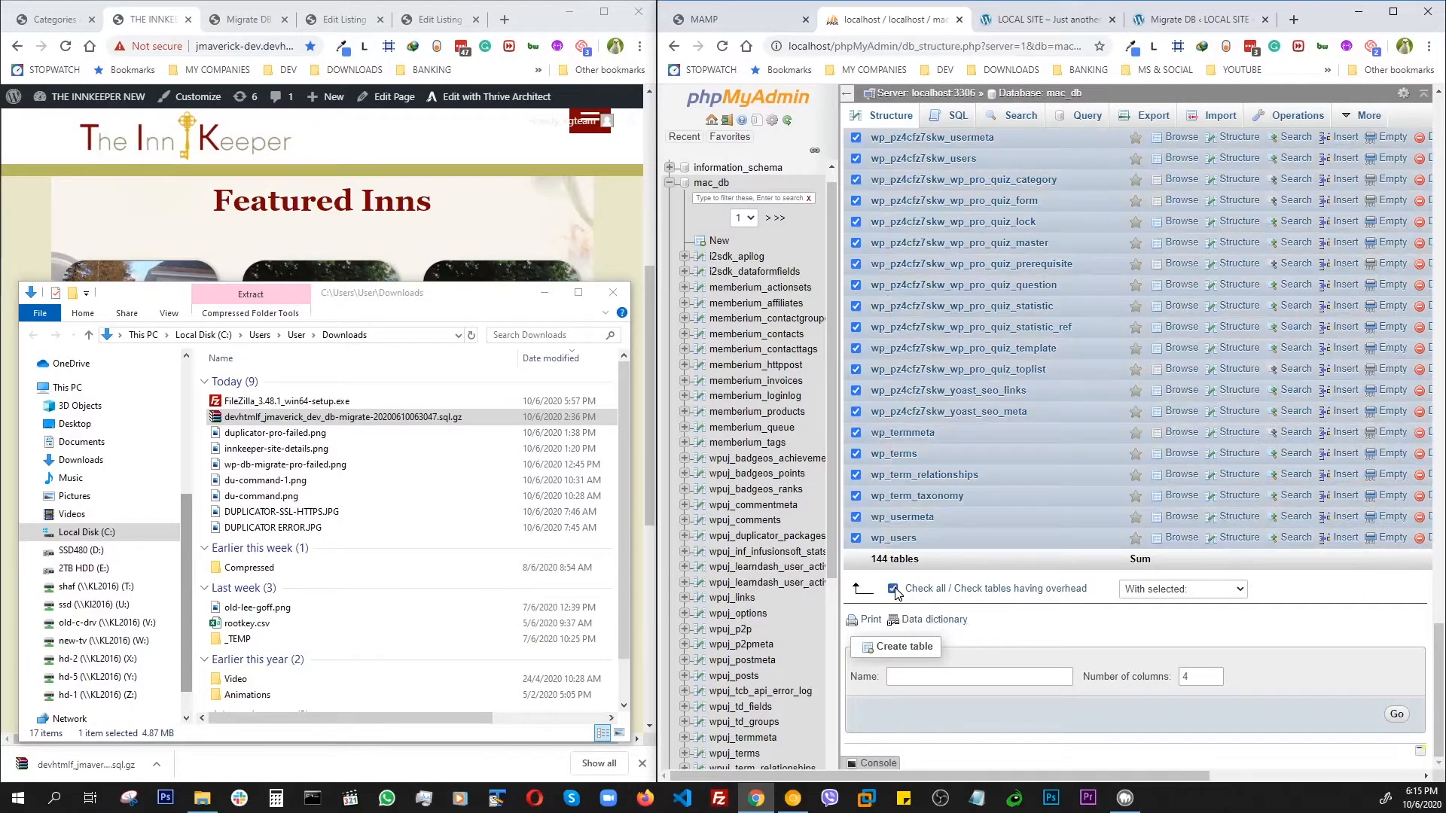
pyautogui.click(1235, 589)
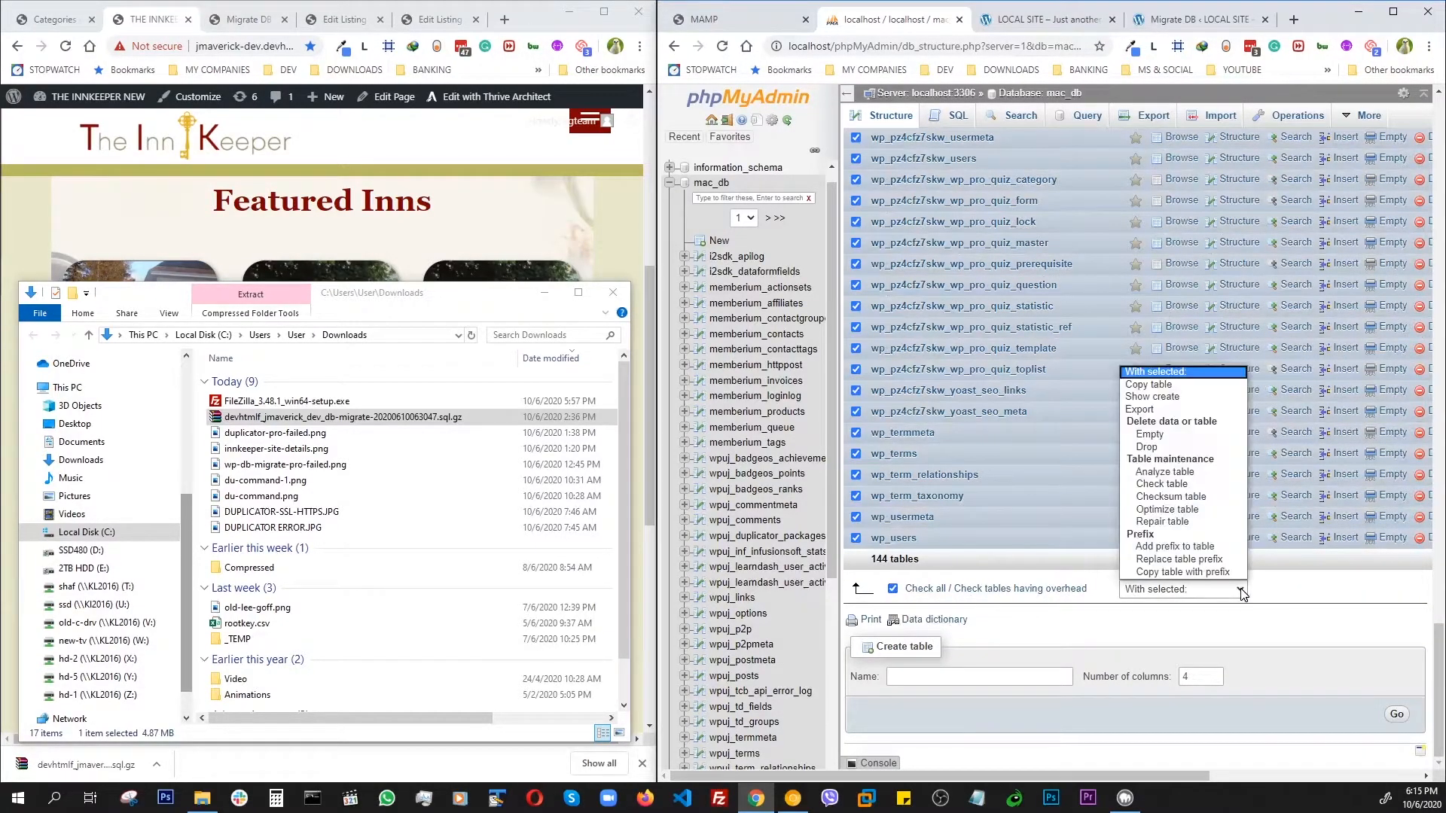
pyautogui.click(1152, 452)
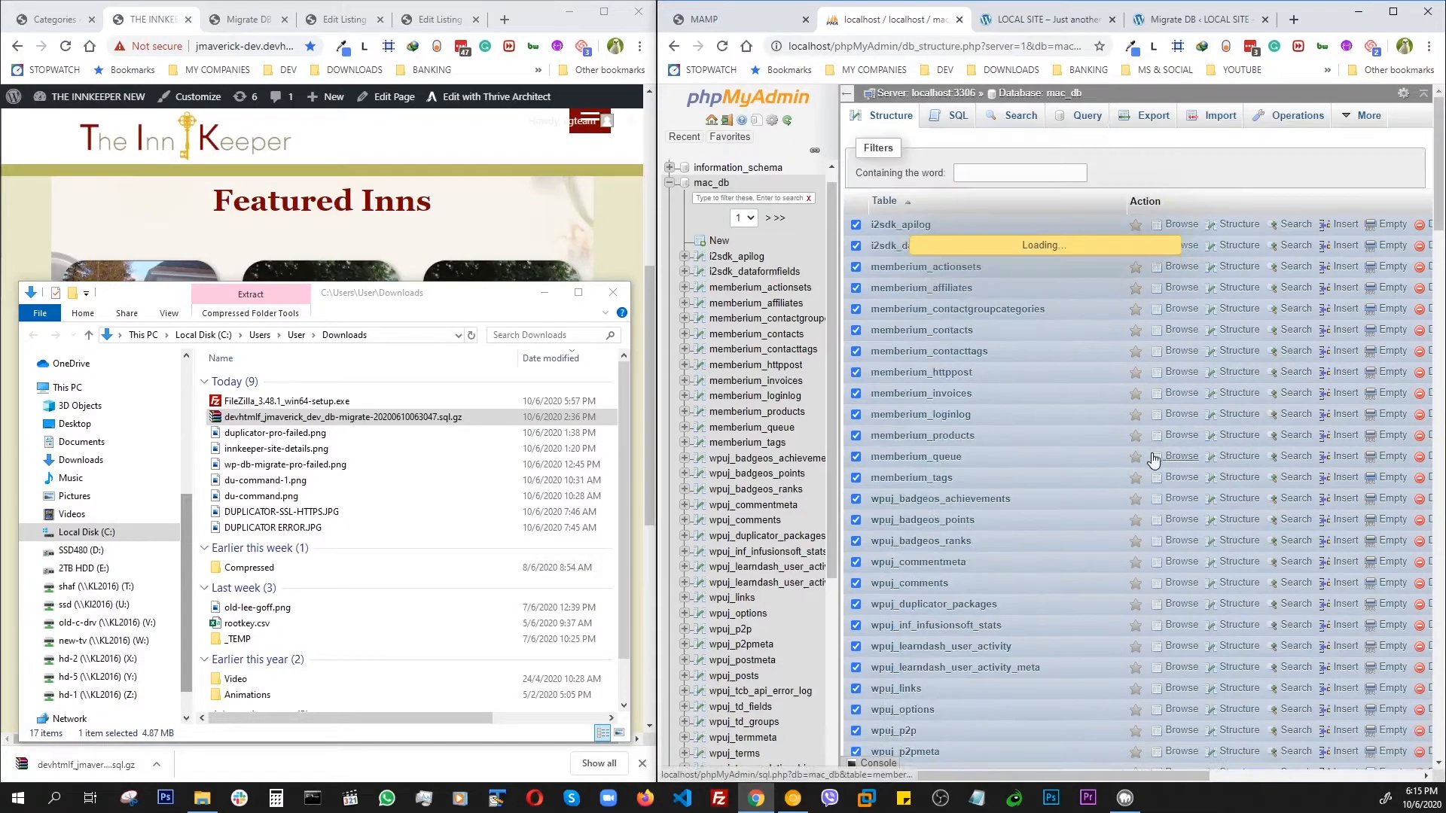
pyautogui.click(1360, 604)
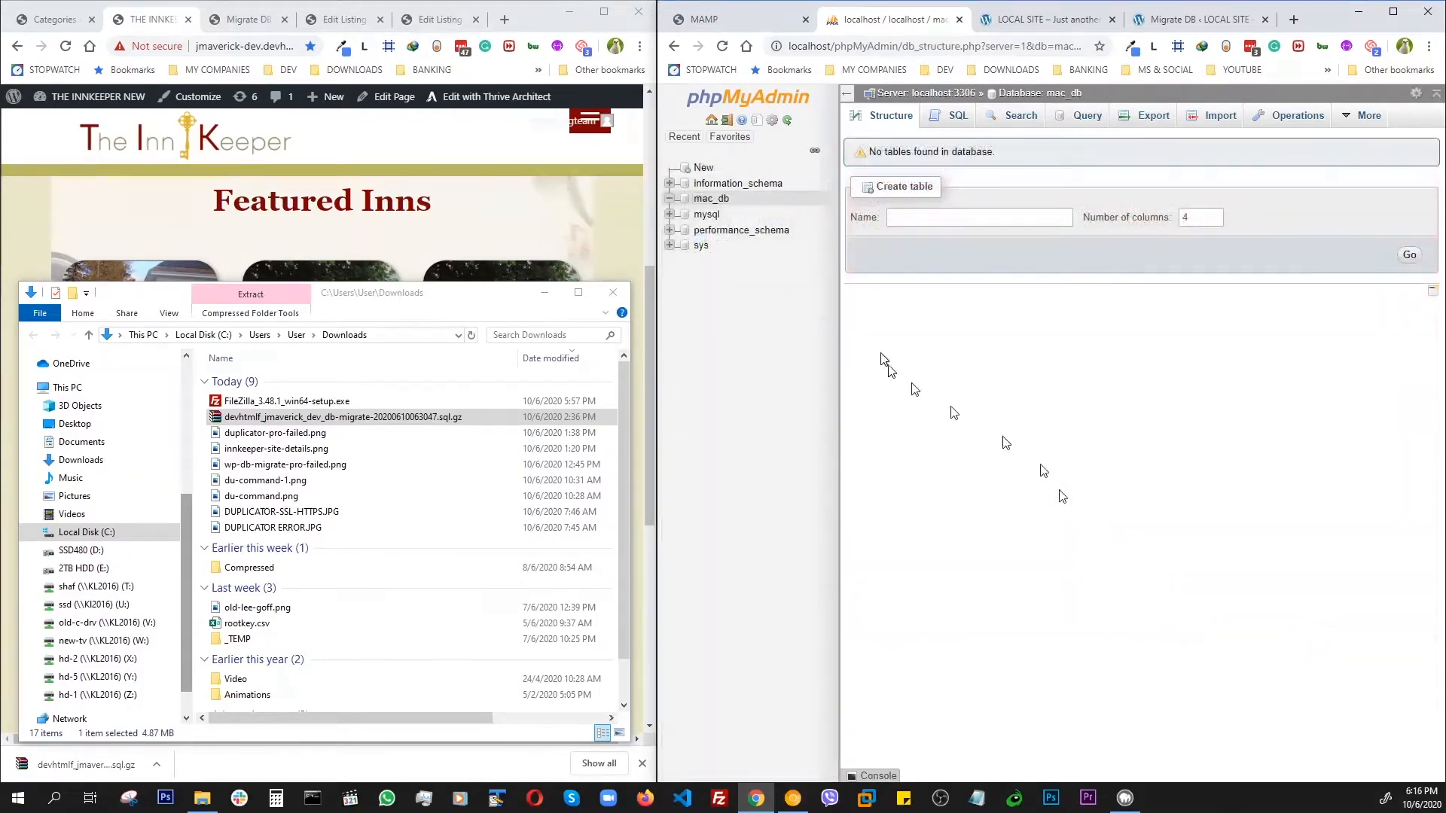
# Step: Import devhtmlf_jmaverick_dev_db-migrate-20200610063047.sql.gz from Downloads into mac_db and widen the table list to show full names
pyautogui.click(1213, 121)
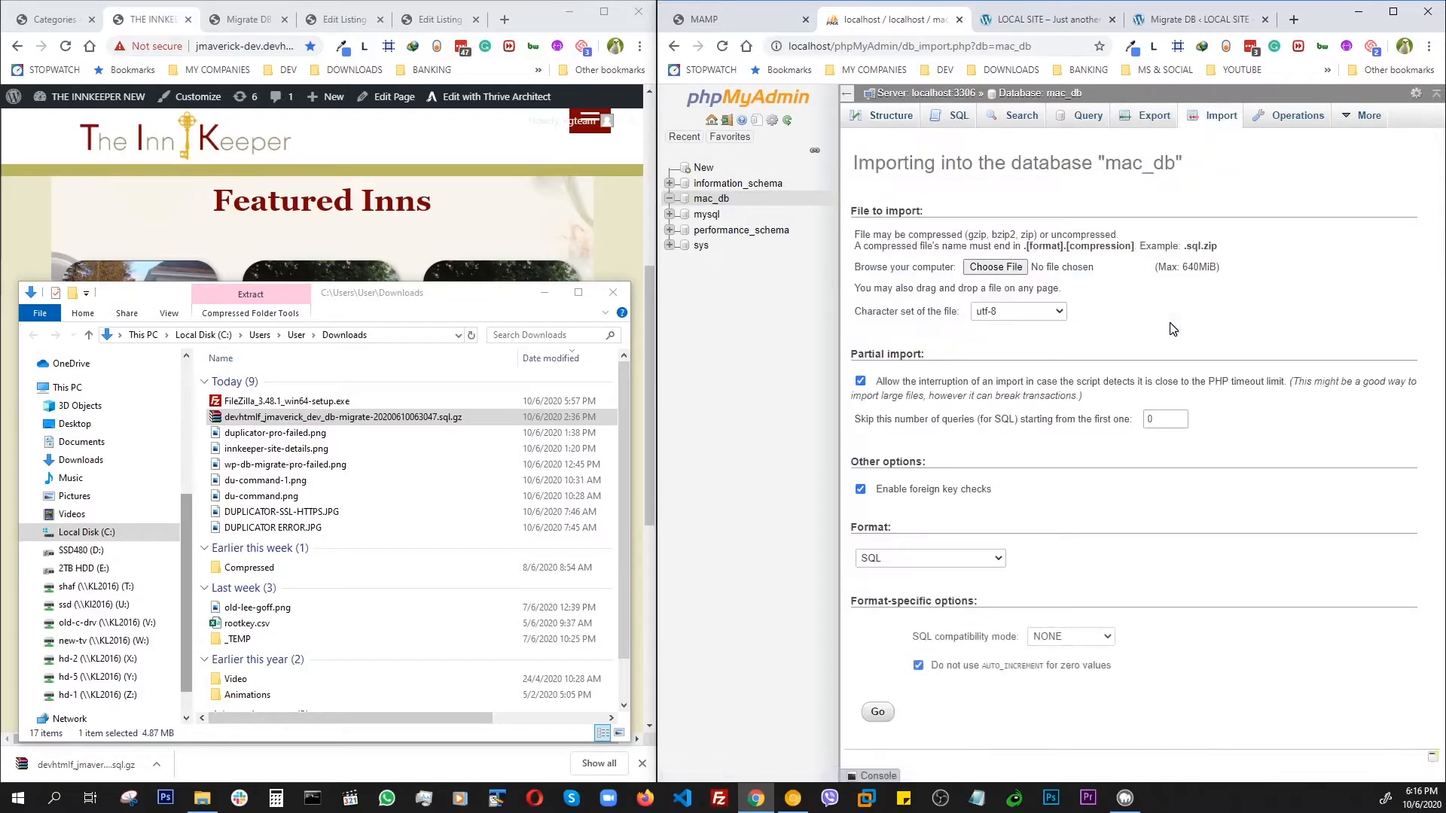
pyautogui.click(996, 268)
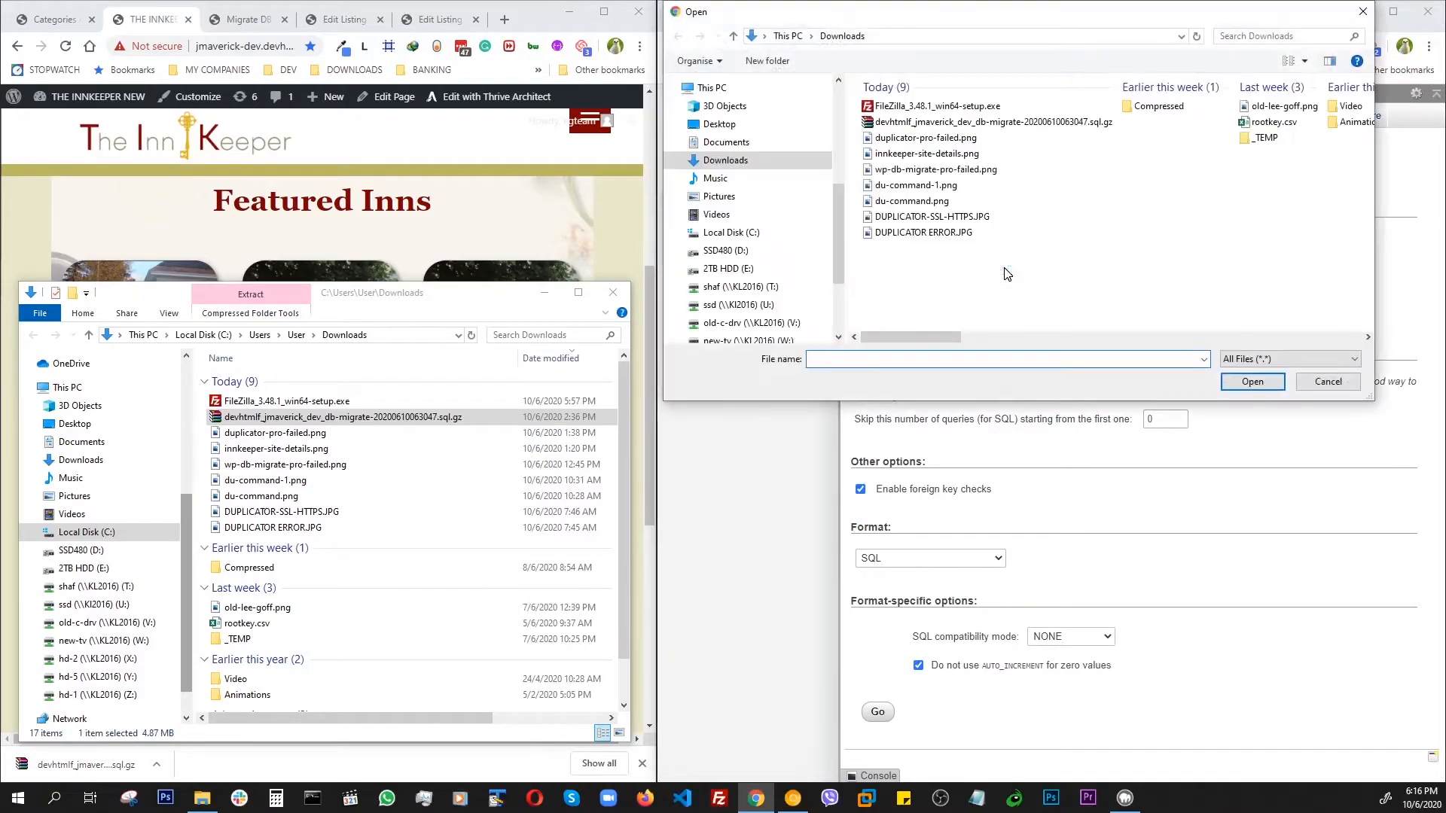
pyautogui.click(976, 122)
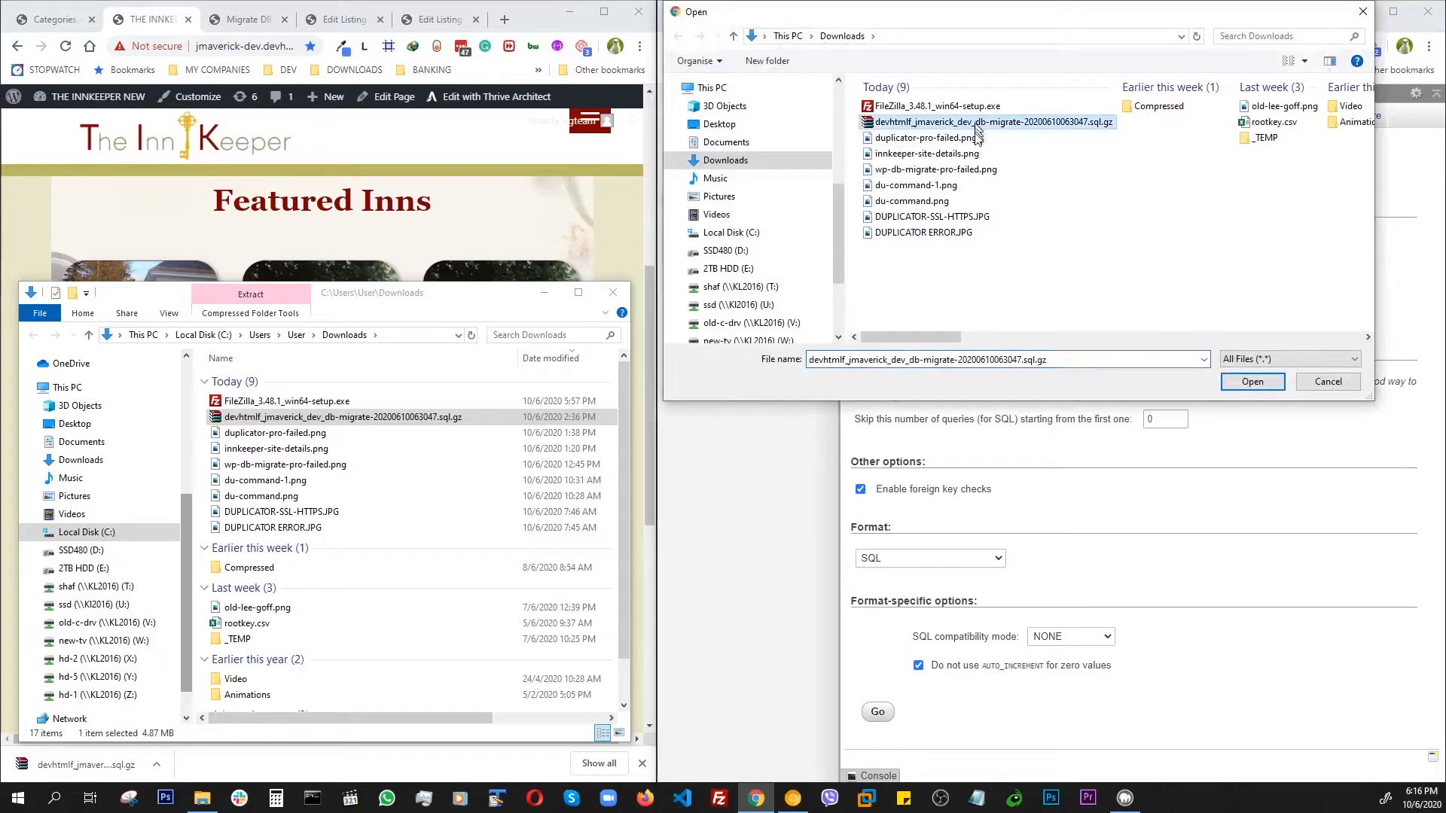
pyautogui.click(1251, 383)
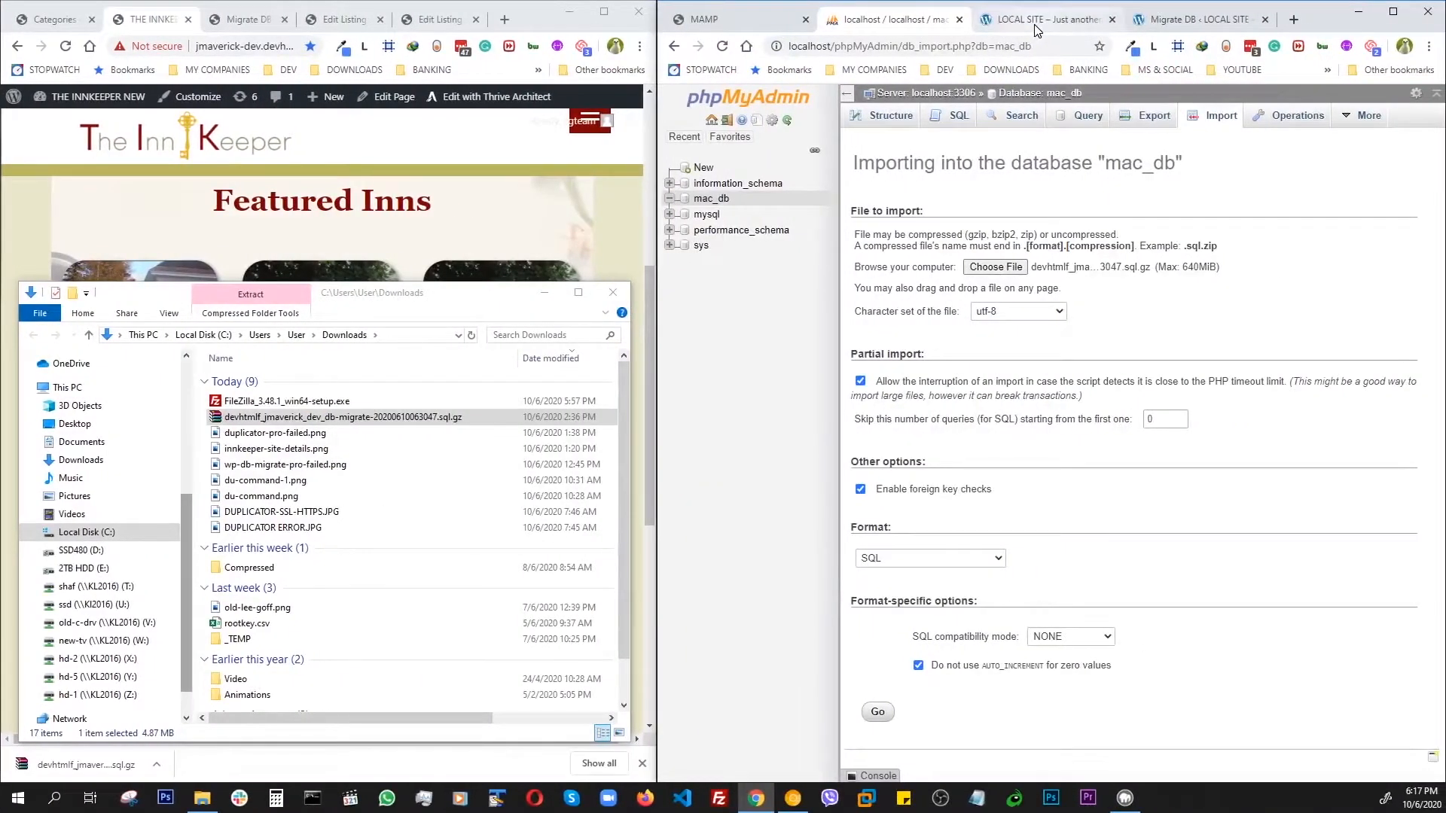
pyautogui.click(878, 713)
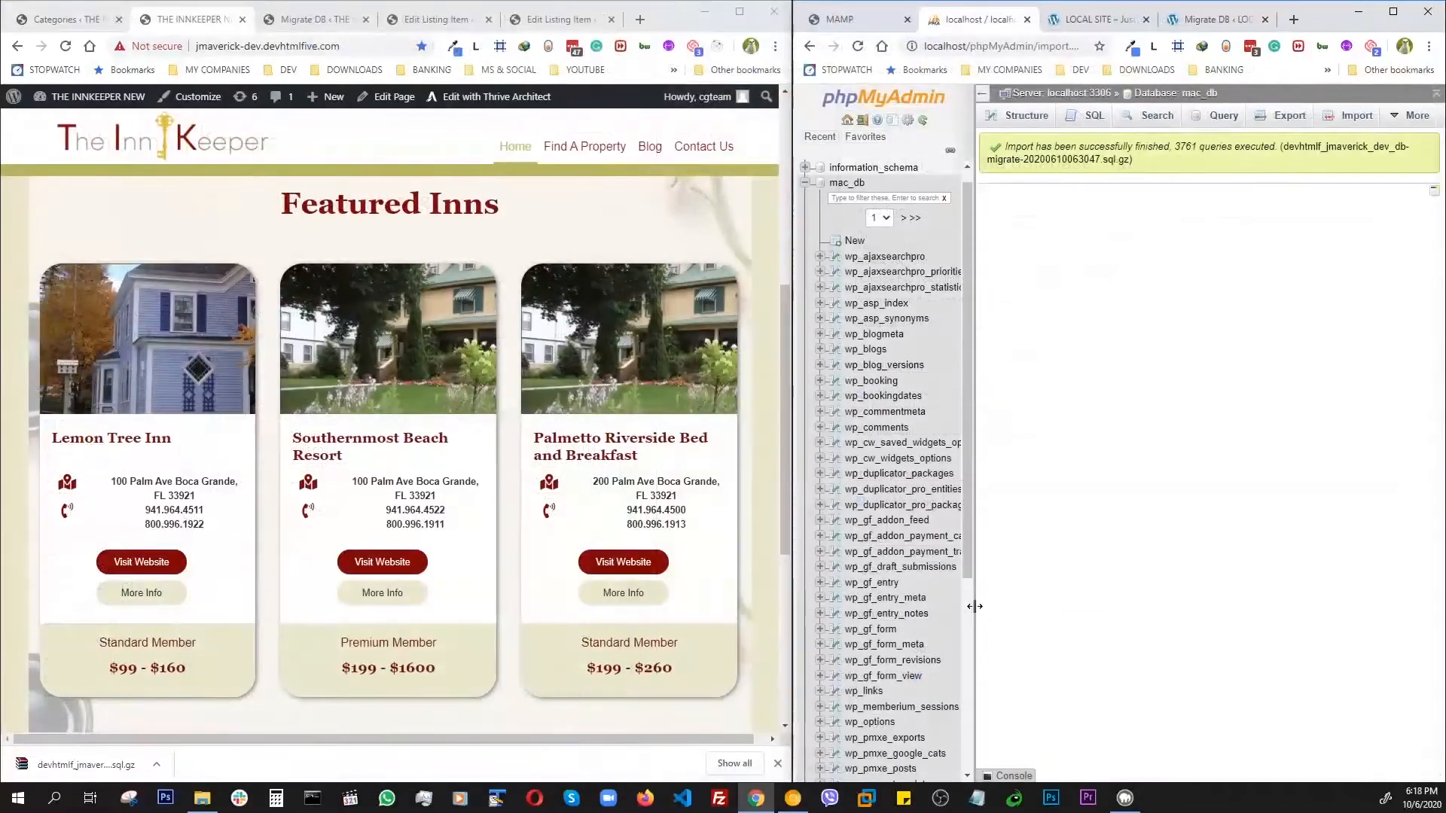
pyautogui.moveTo(974, 607); pyautogui.dragTo(1086, 608)
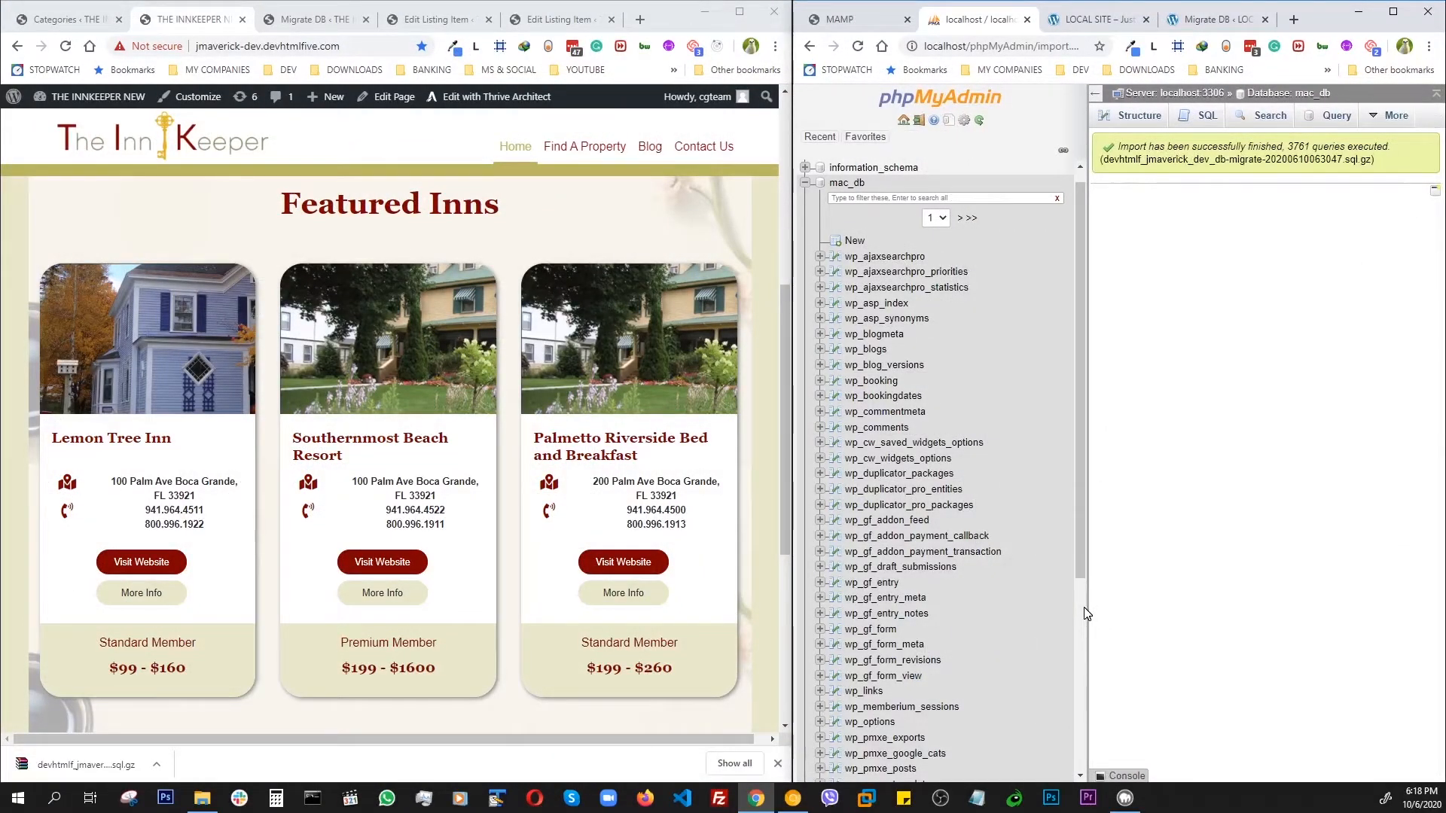
# Step: Show the local site beside the dev site, widen its browser window and reload the localhost page
pyautogui.click(1076, 32)
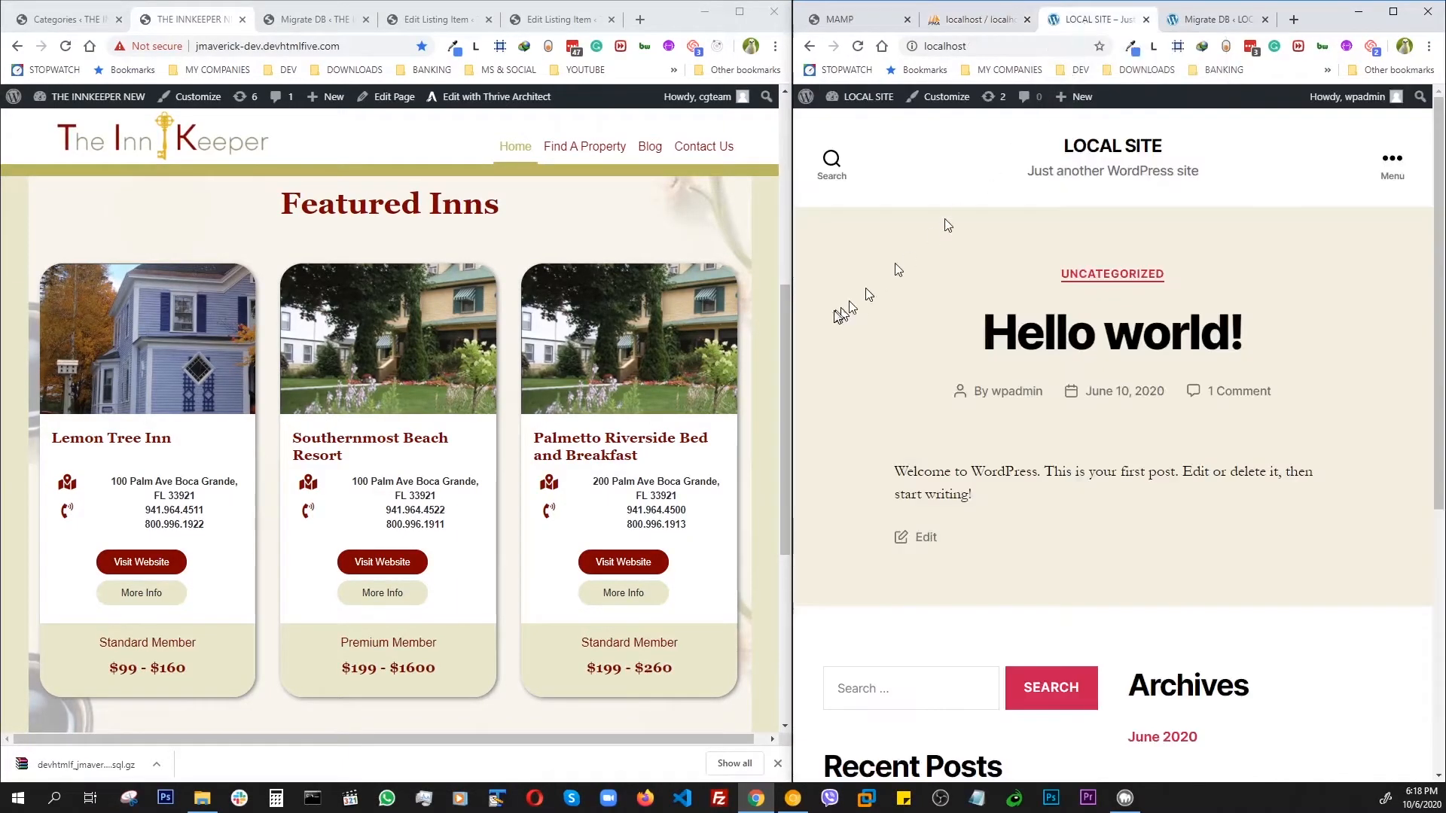
pyautogui.moveTo(789, 321); pyautogui.dragTo(685, 325)
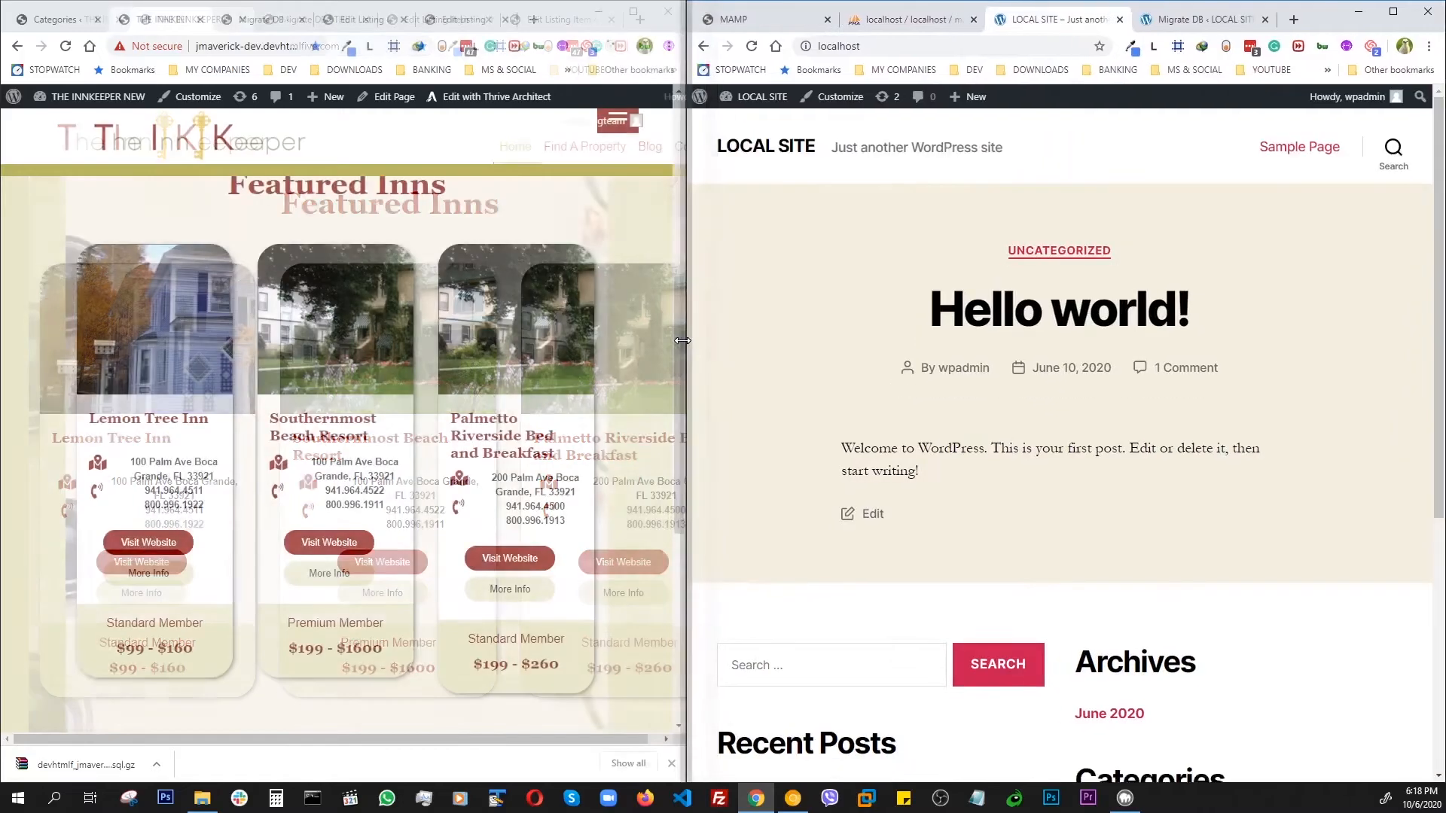
pyautogui.click(752, 47)
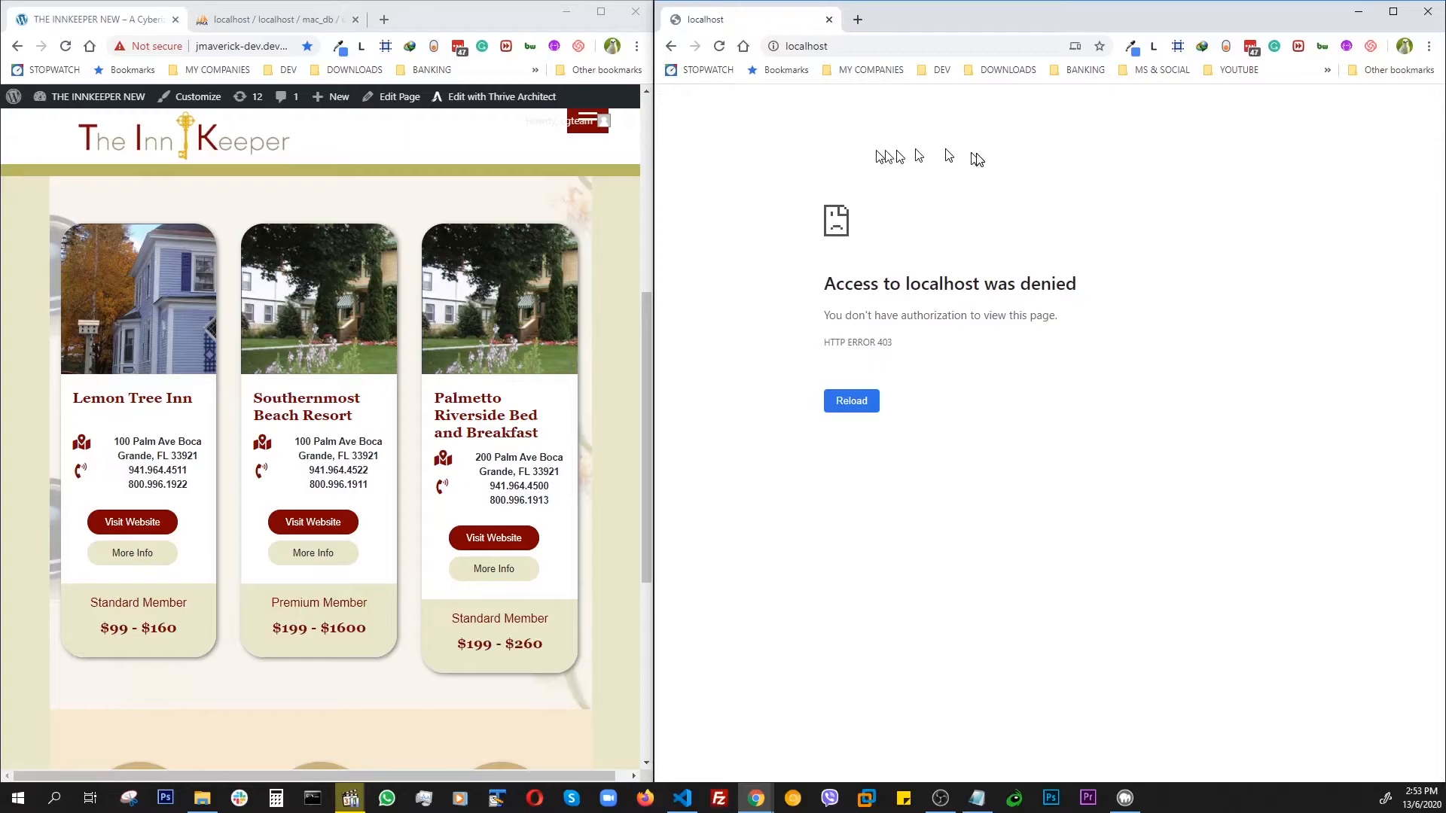
# Step: Inspect the full localhost address, including its protocol, in the local site's browser window
pyautogui.click(800, 49)
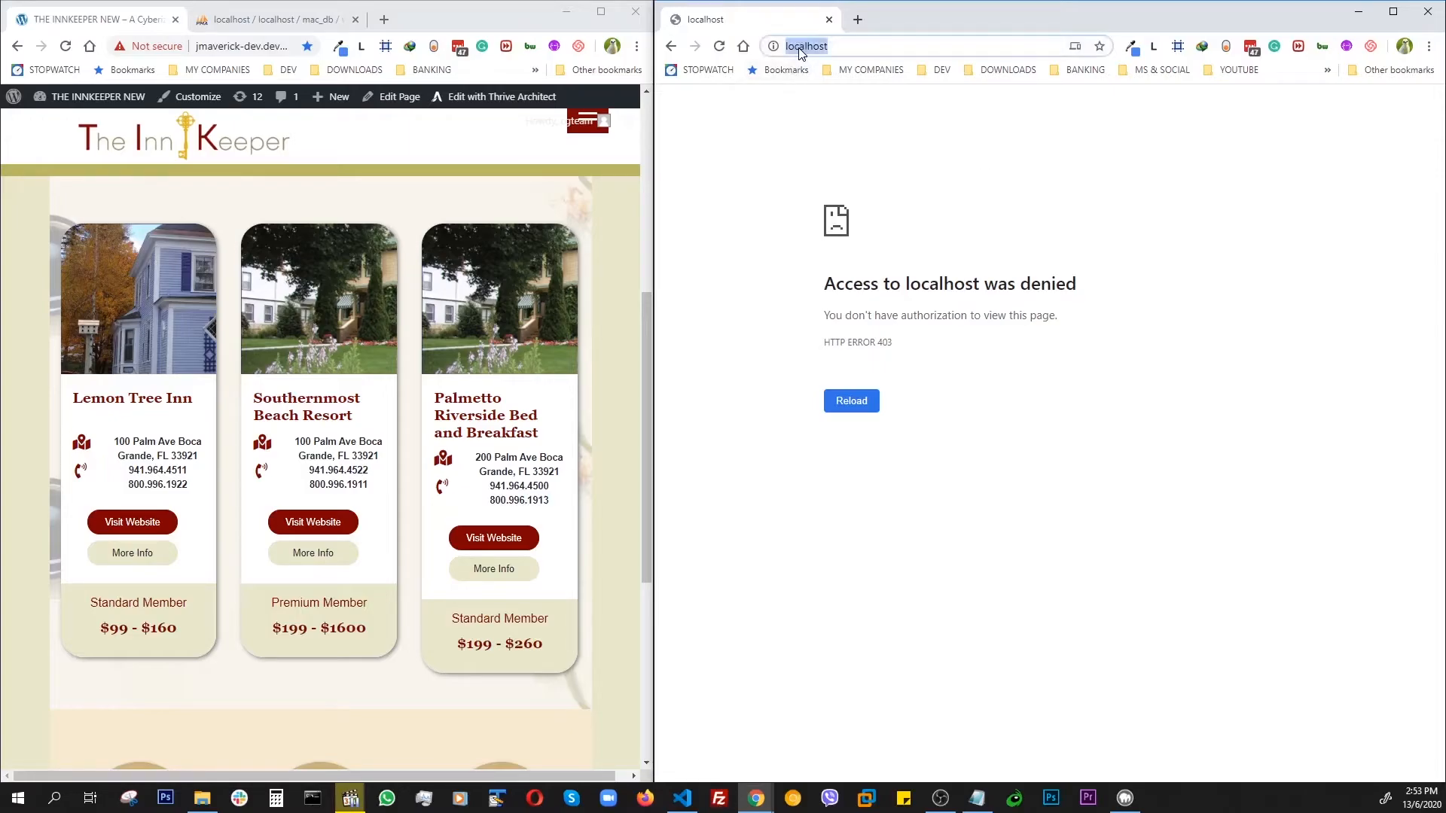
pyautogui.click(786, 48)
pyautogui.click(1153, 382)
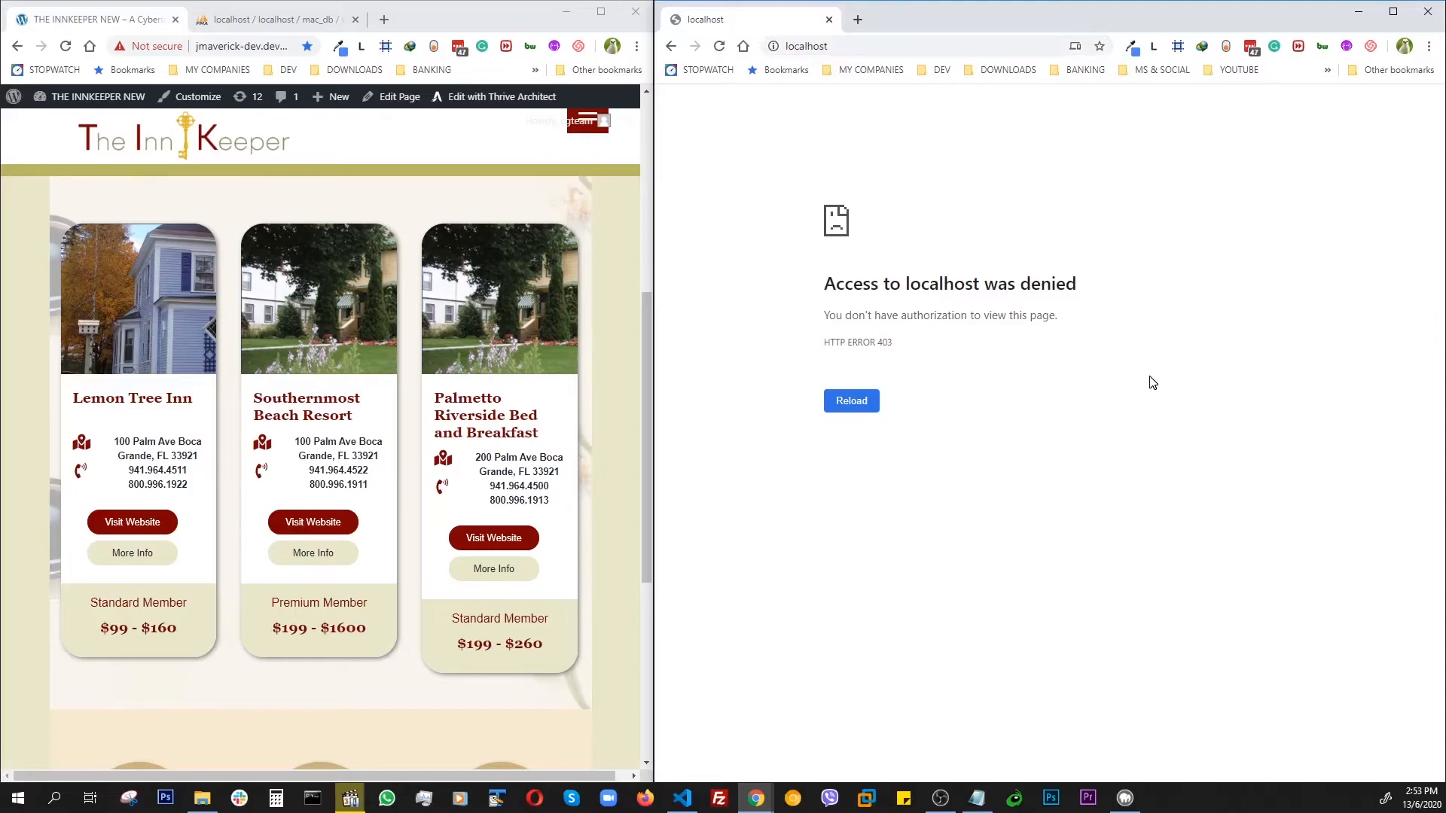
pyautogui.click(797, 48)
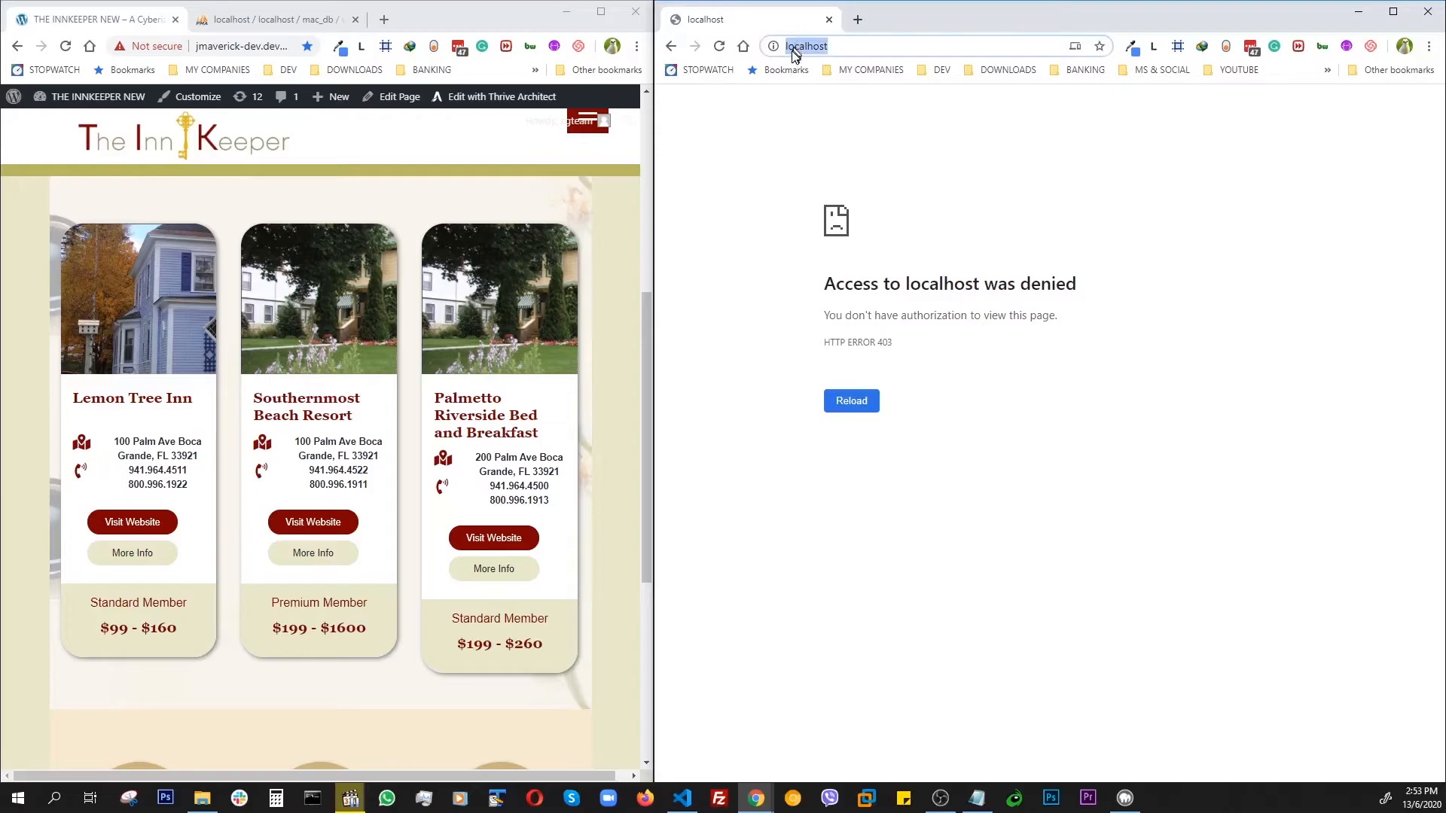
pyautogui.click(789, 48)
pyautogui.click(866, 213)
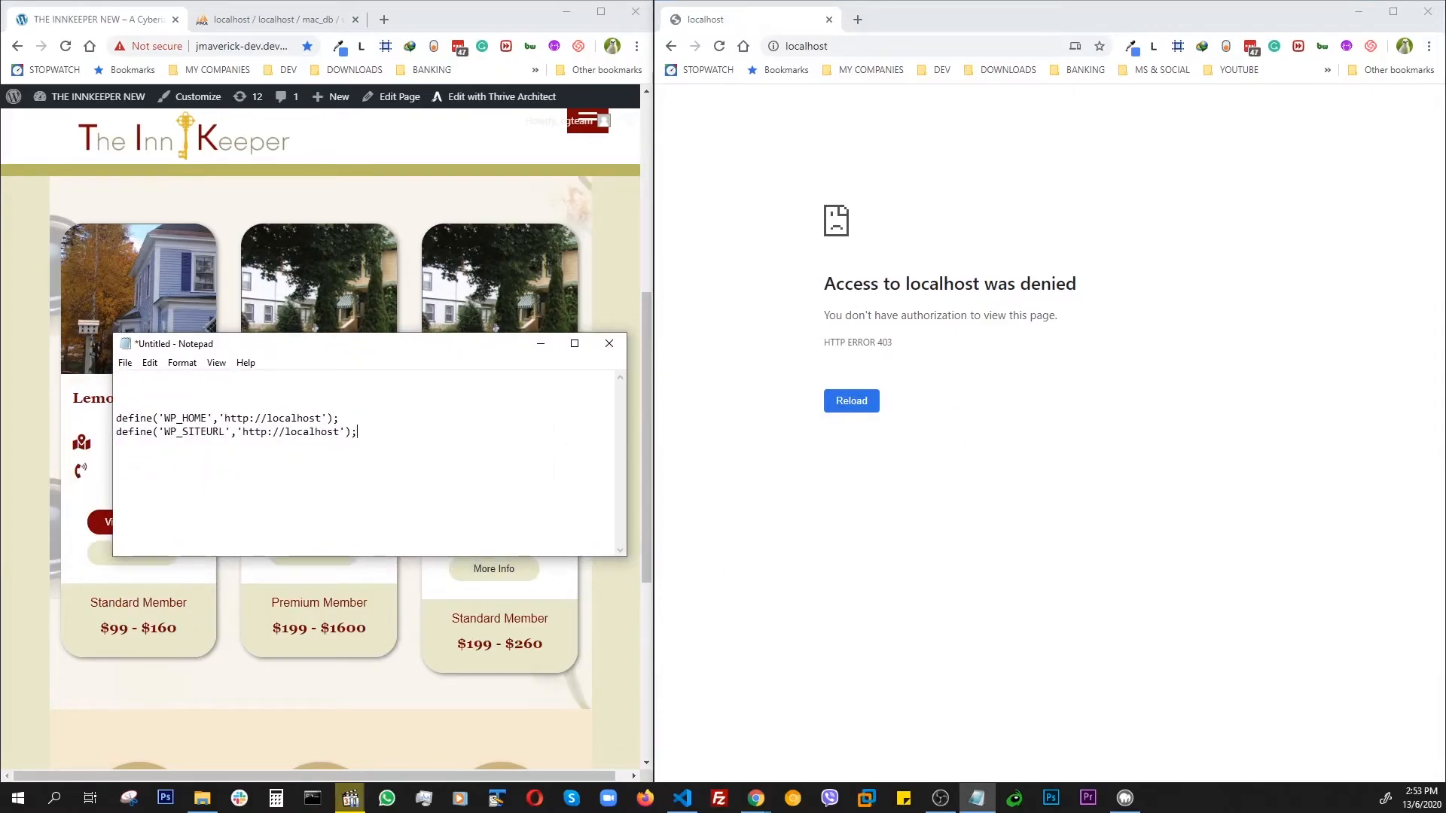
pyautogui.hotkey('alt', 'Tab')
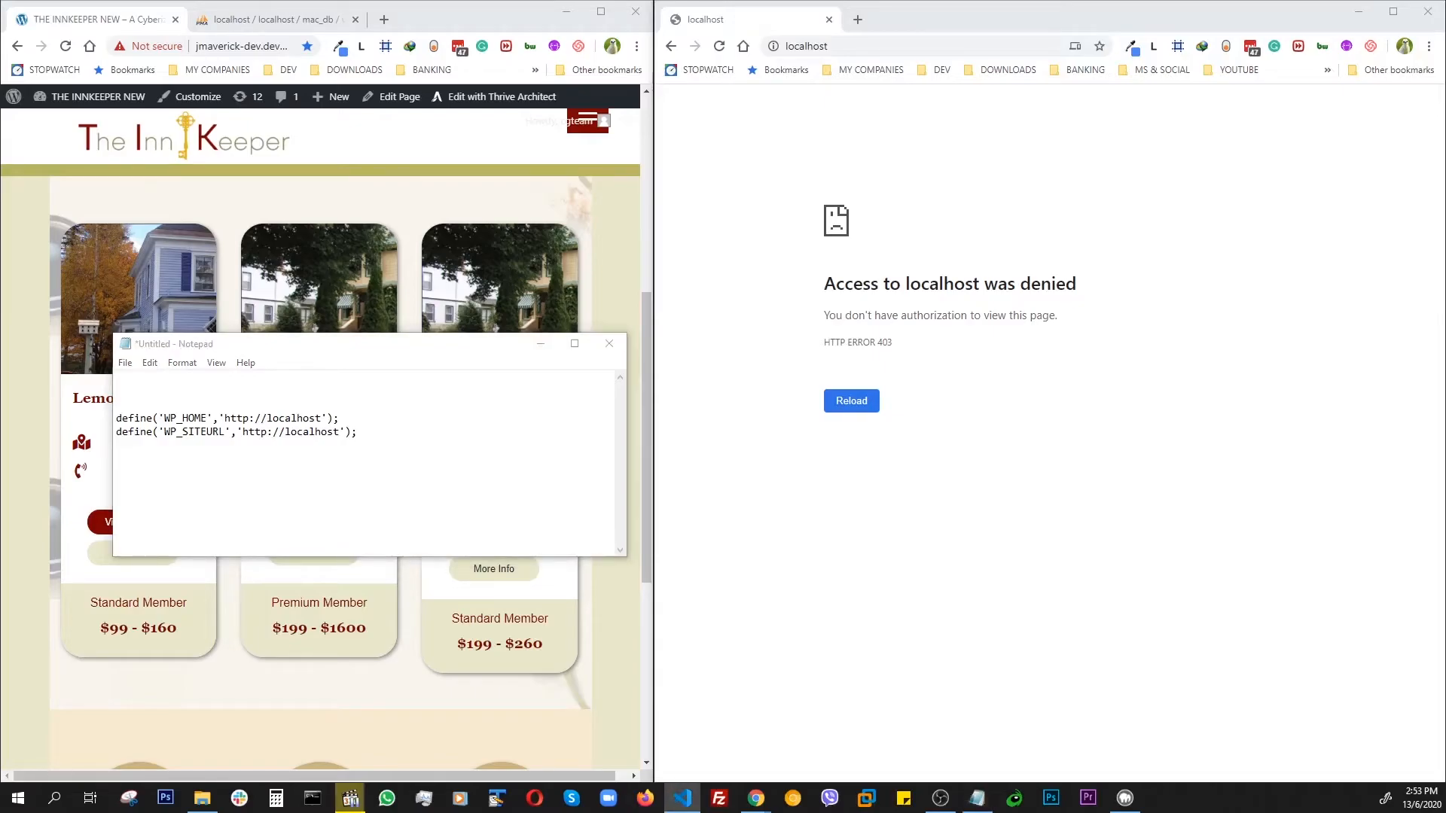
pyautogui.moveTo(1445, 106); pyautogui.dragTo(1144, 110)
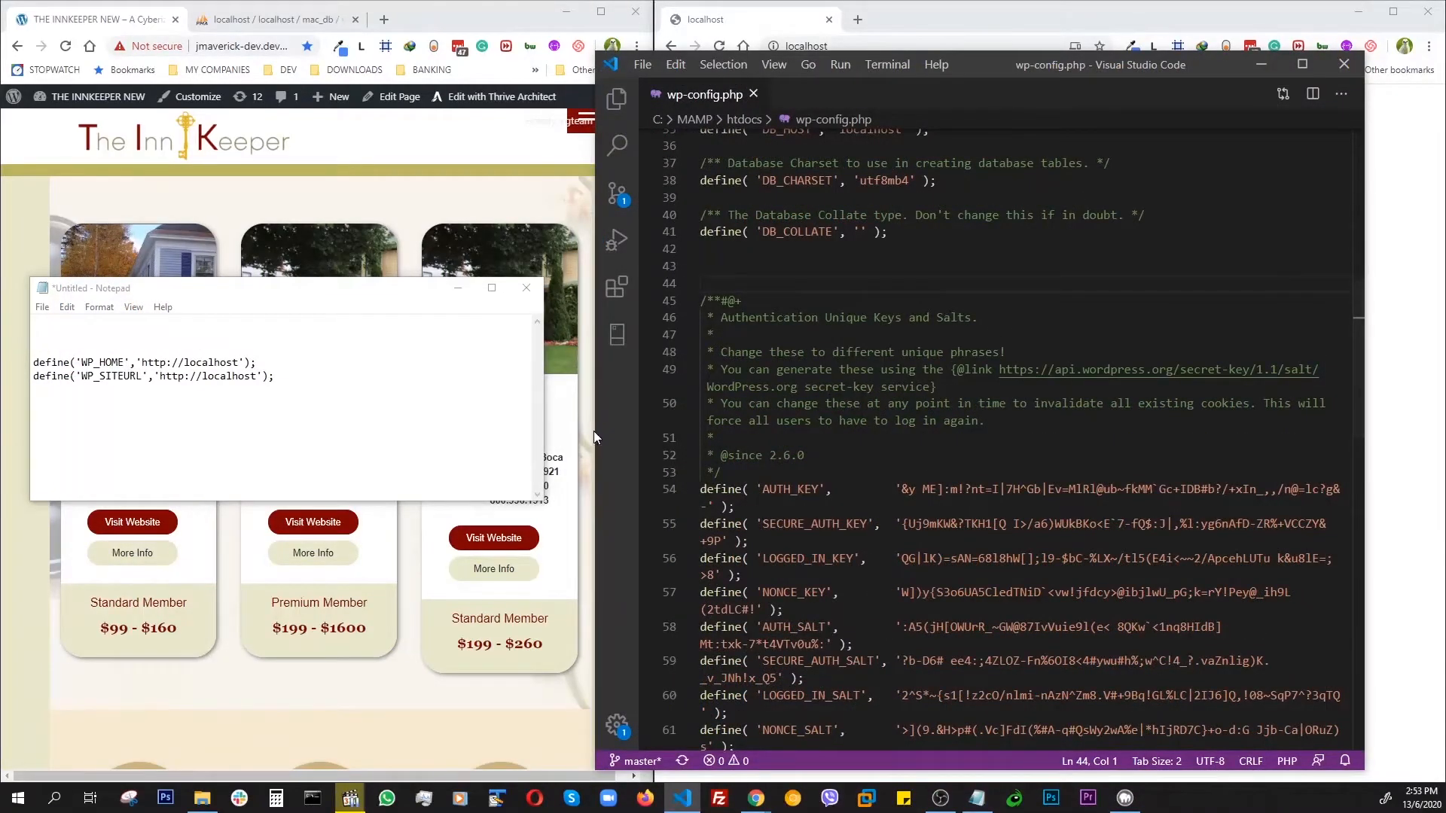
pyautogui.moveTo(594, 430); pyautogui.dragTo(506, 413)
pyautogui.scroll(4, 929, 452)
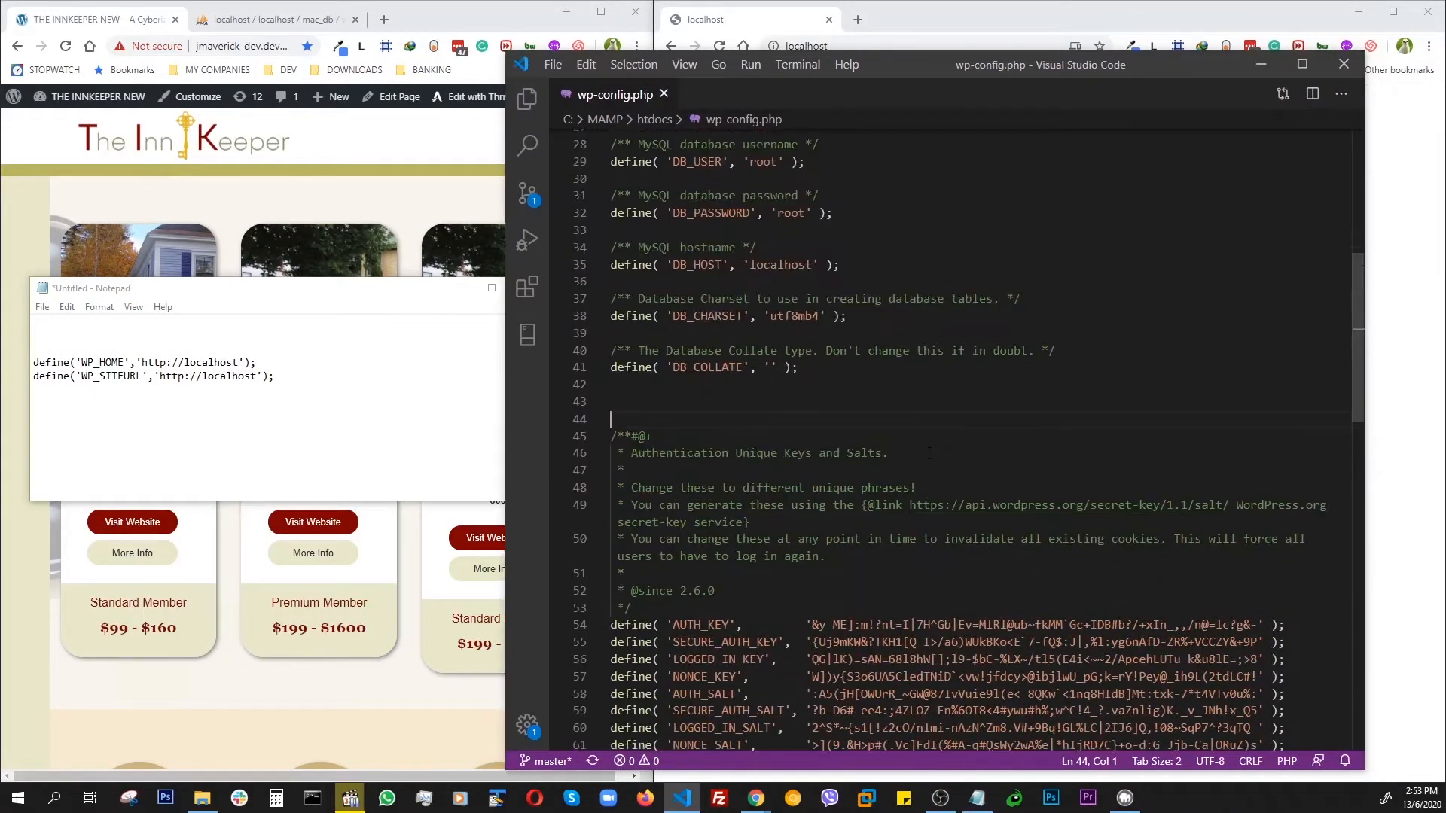
pyautogui.scroll(-1, 929, 452)
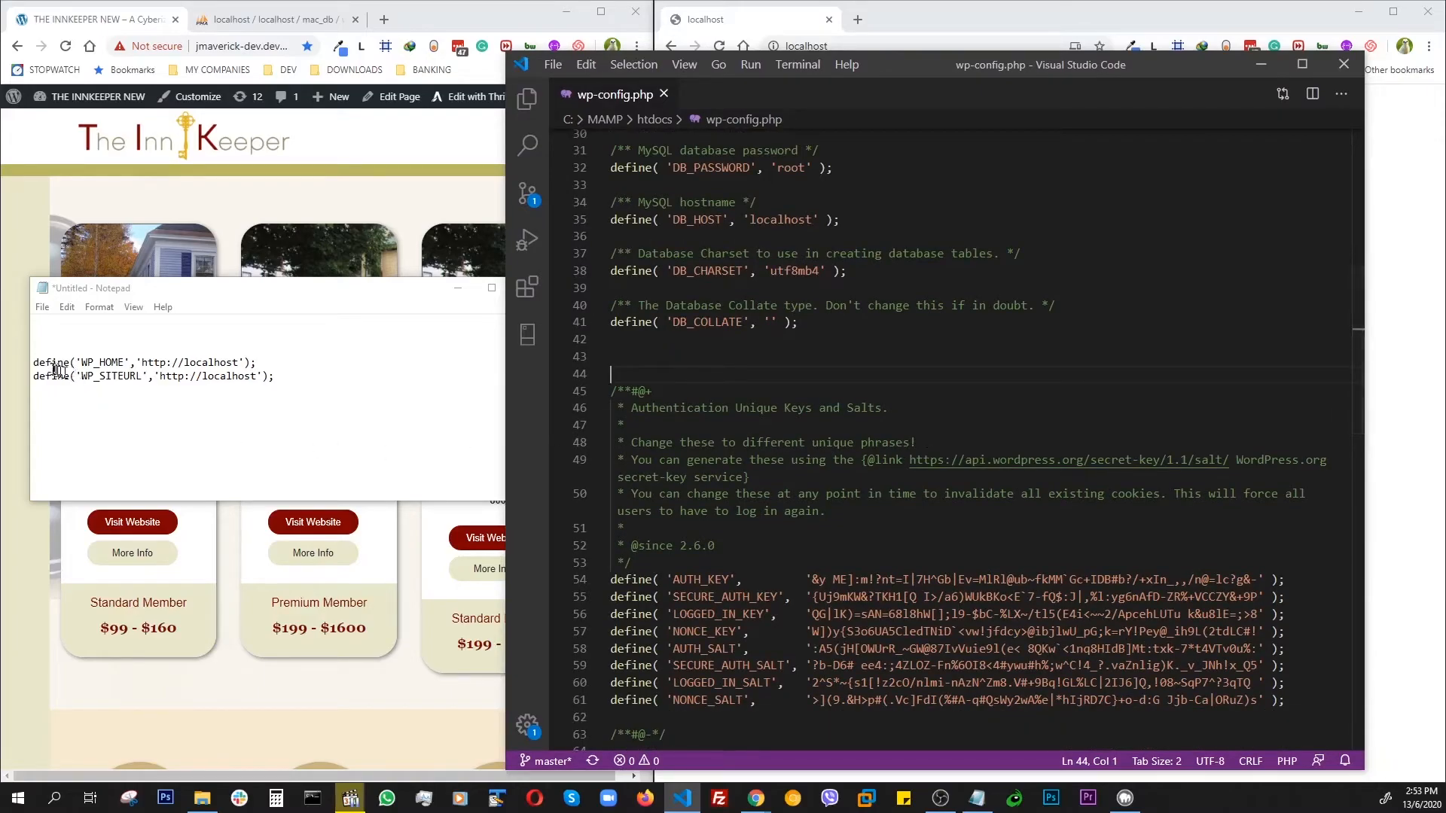
pyautogui.moveTo(36, 363); pyautogui.dragTo(277, 376)
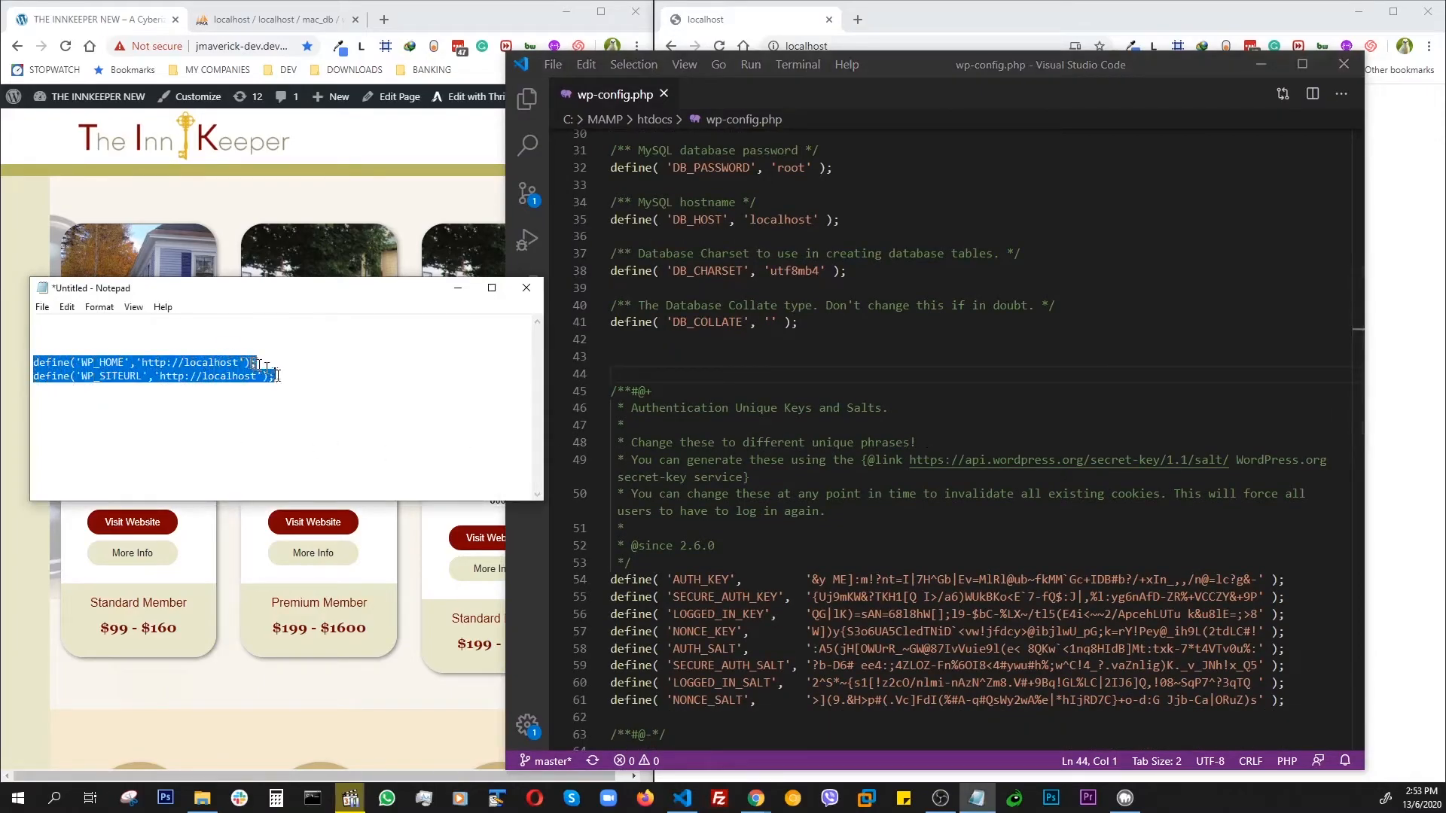
pyautogui.rightClick(193, 374)
pyautogui.click(224, 418)
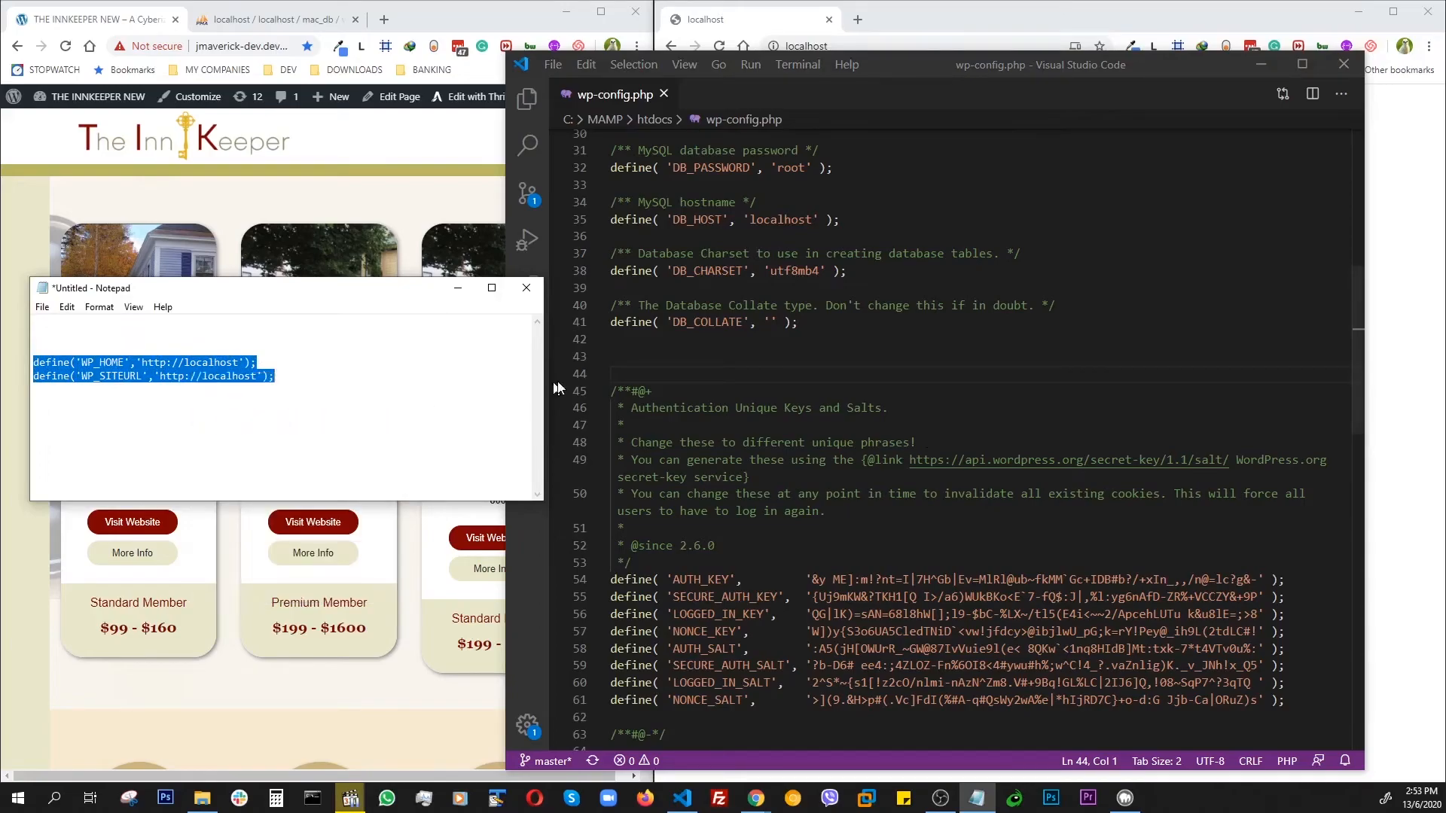
pyautogui.click(607, 359)
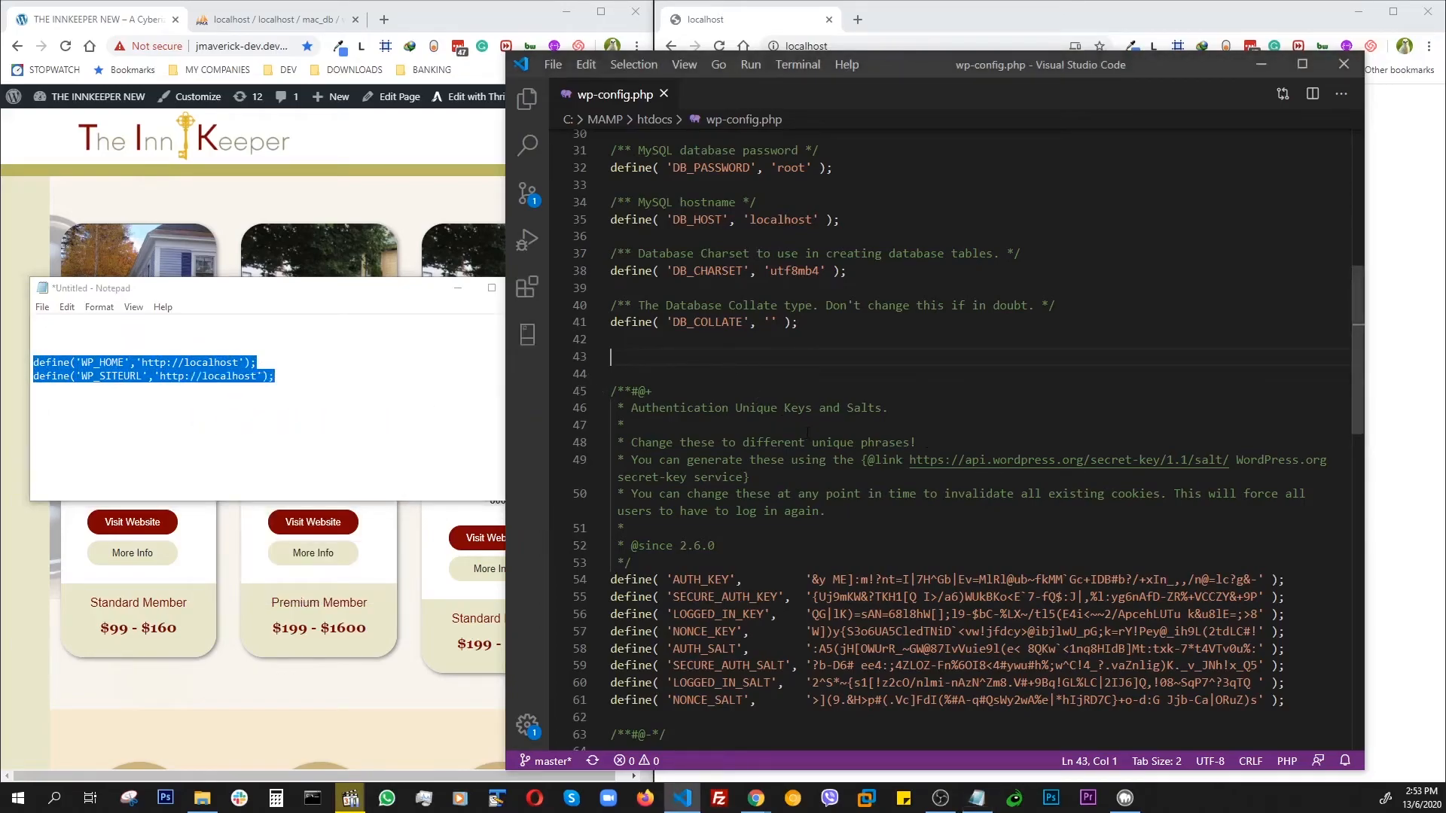
pyautogui.press('super+v')
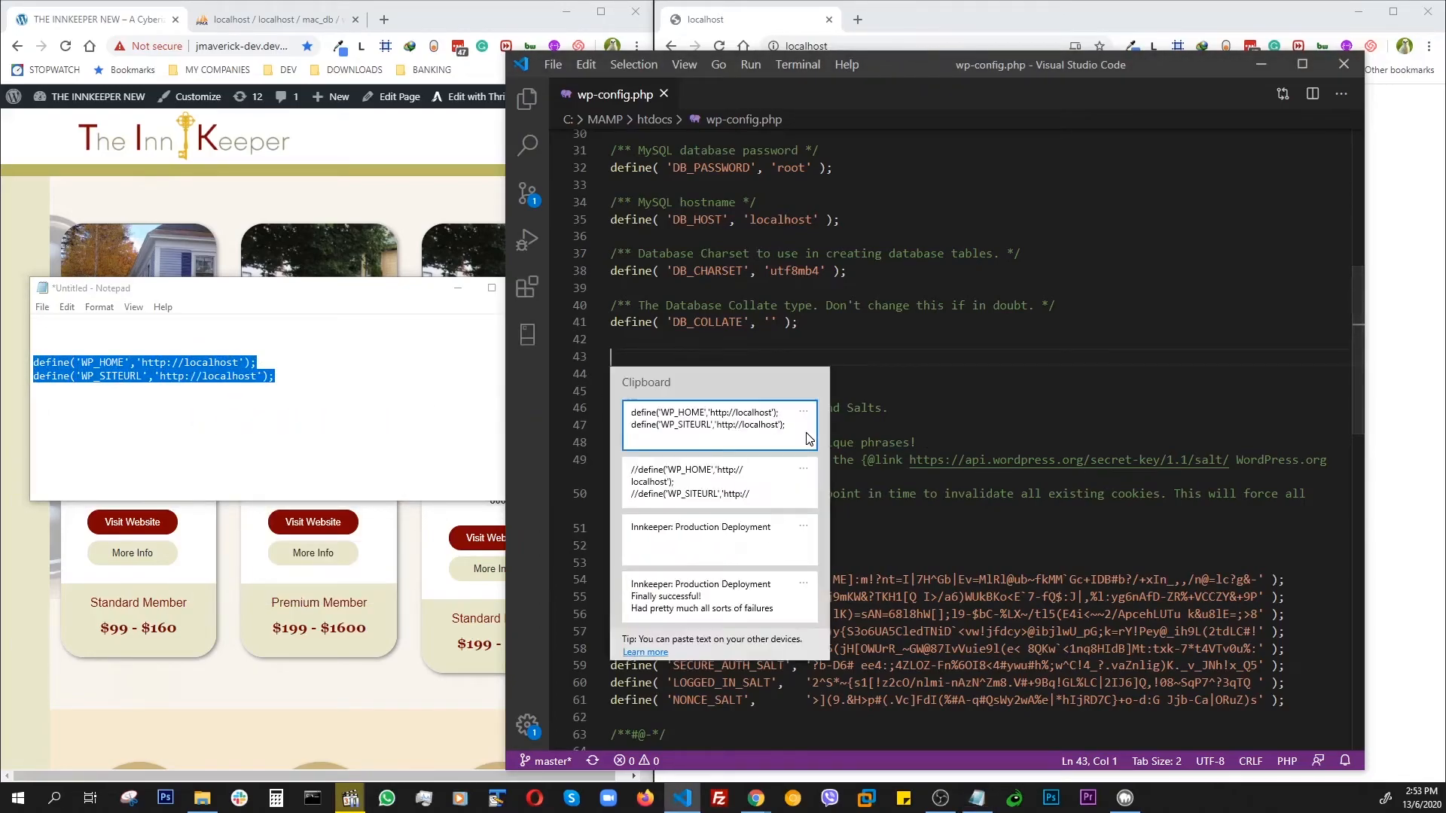
pyautogui.click(729, 429)
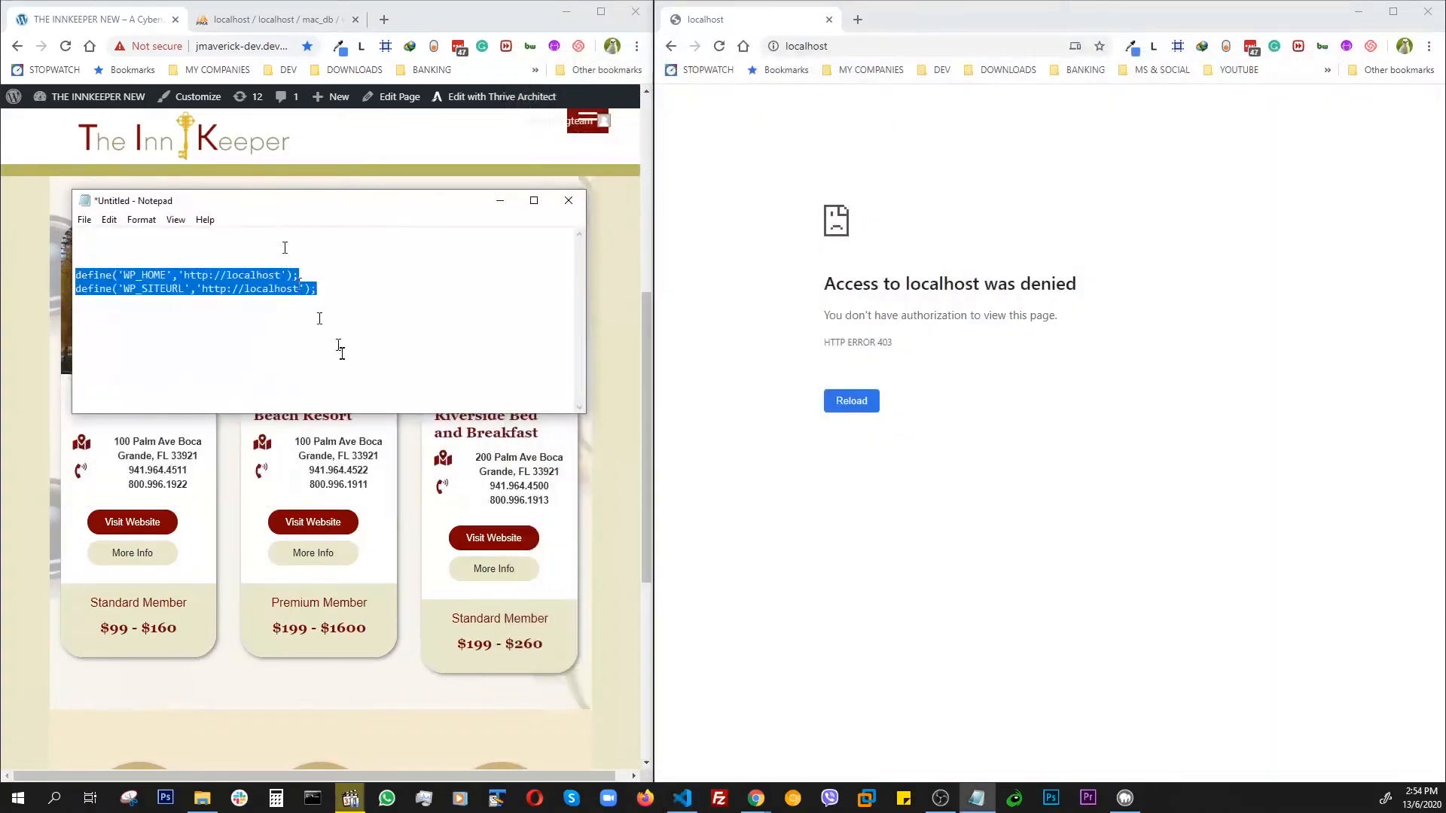
pyautogui.click(342, 354)
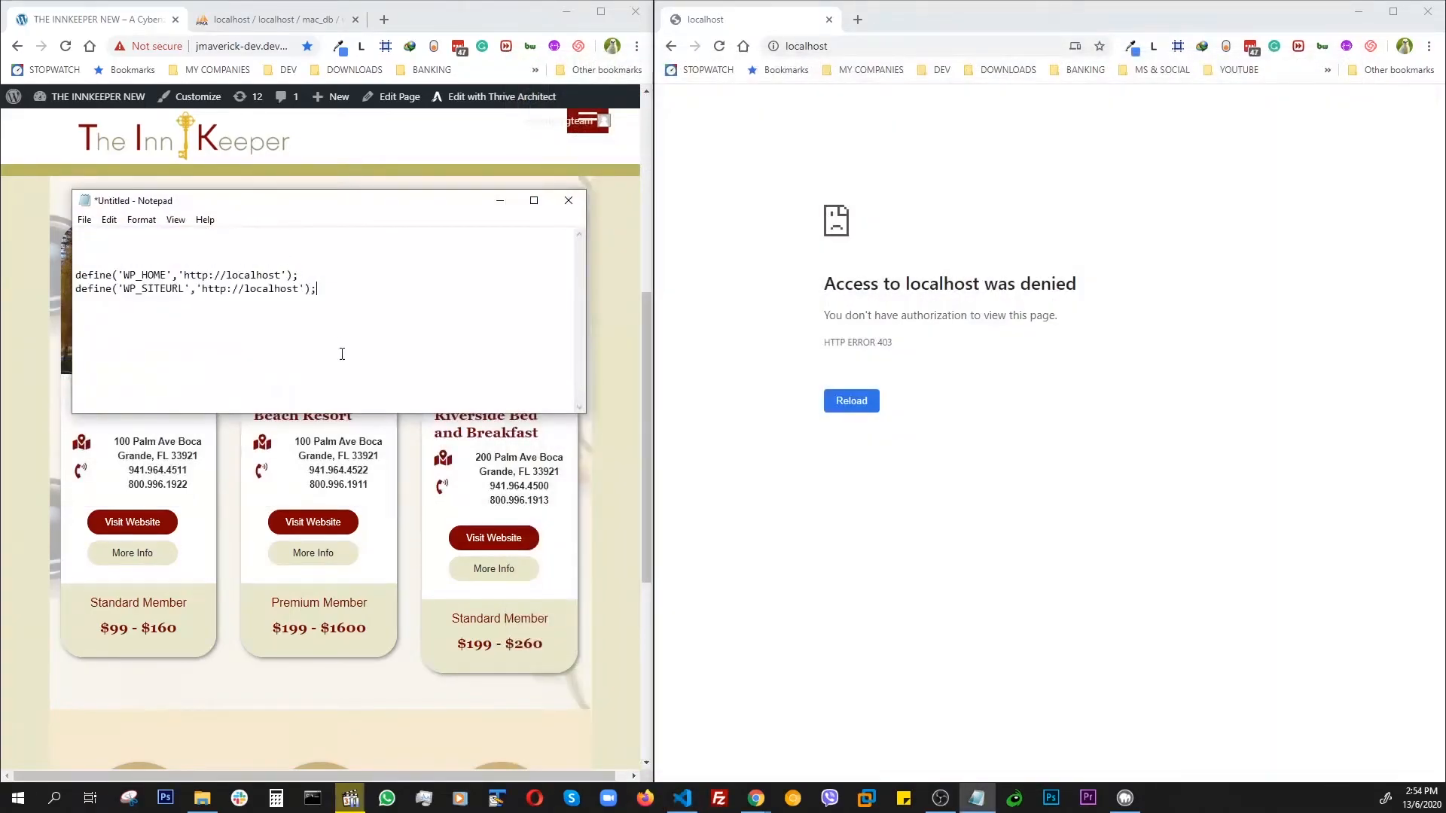
pyautogui.click(786, 49)
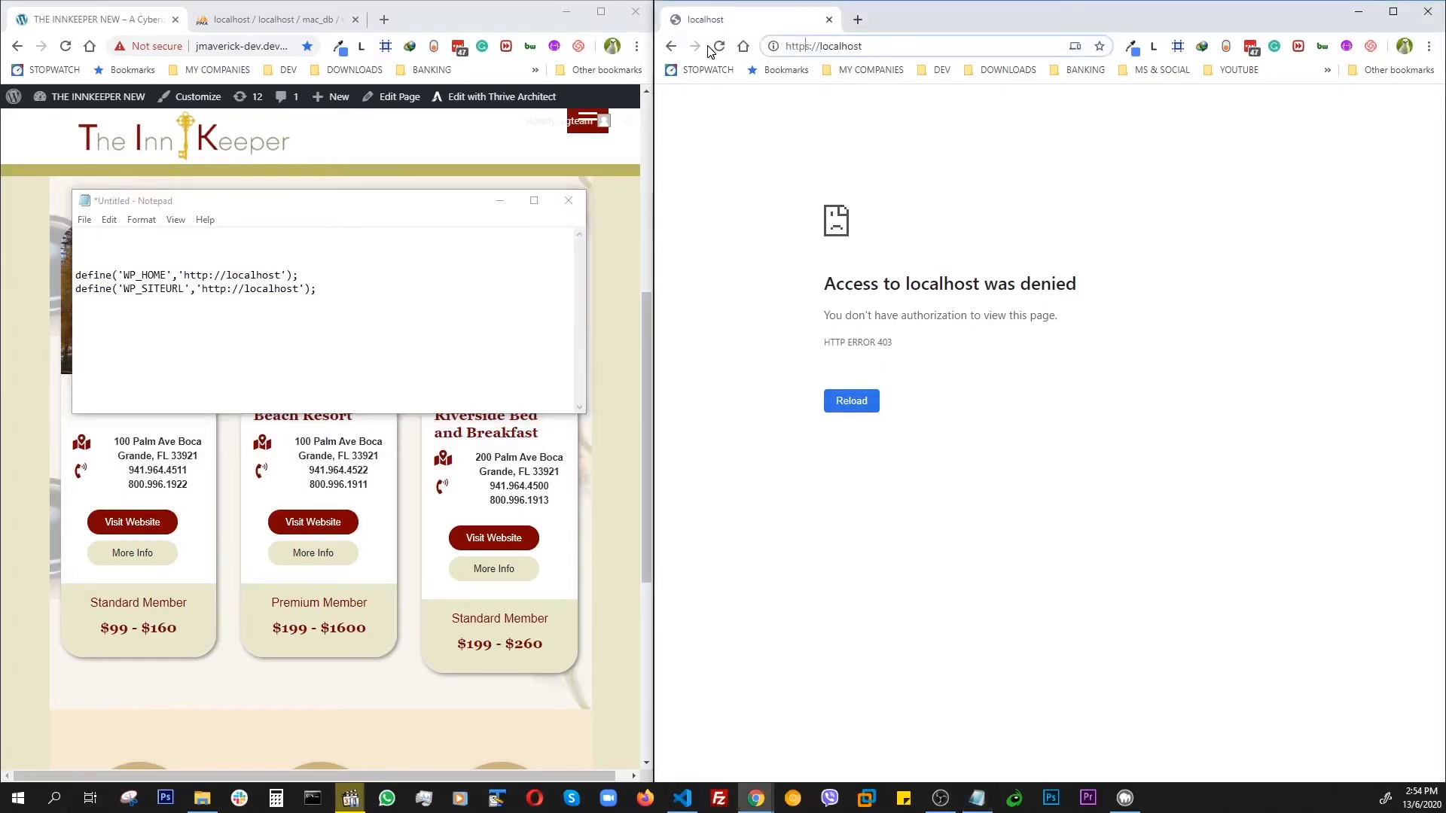
pyautogui.press('BackSpace')
pyautogui.press('BackSpace')
pyautogui.press('Return')
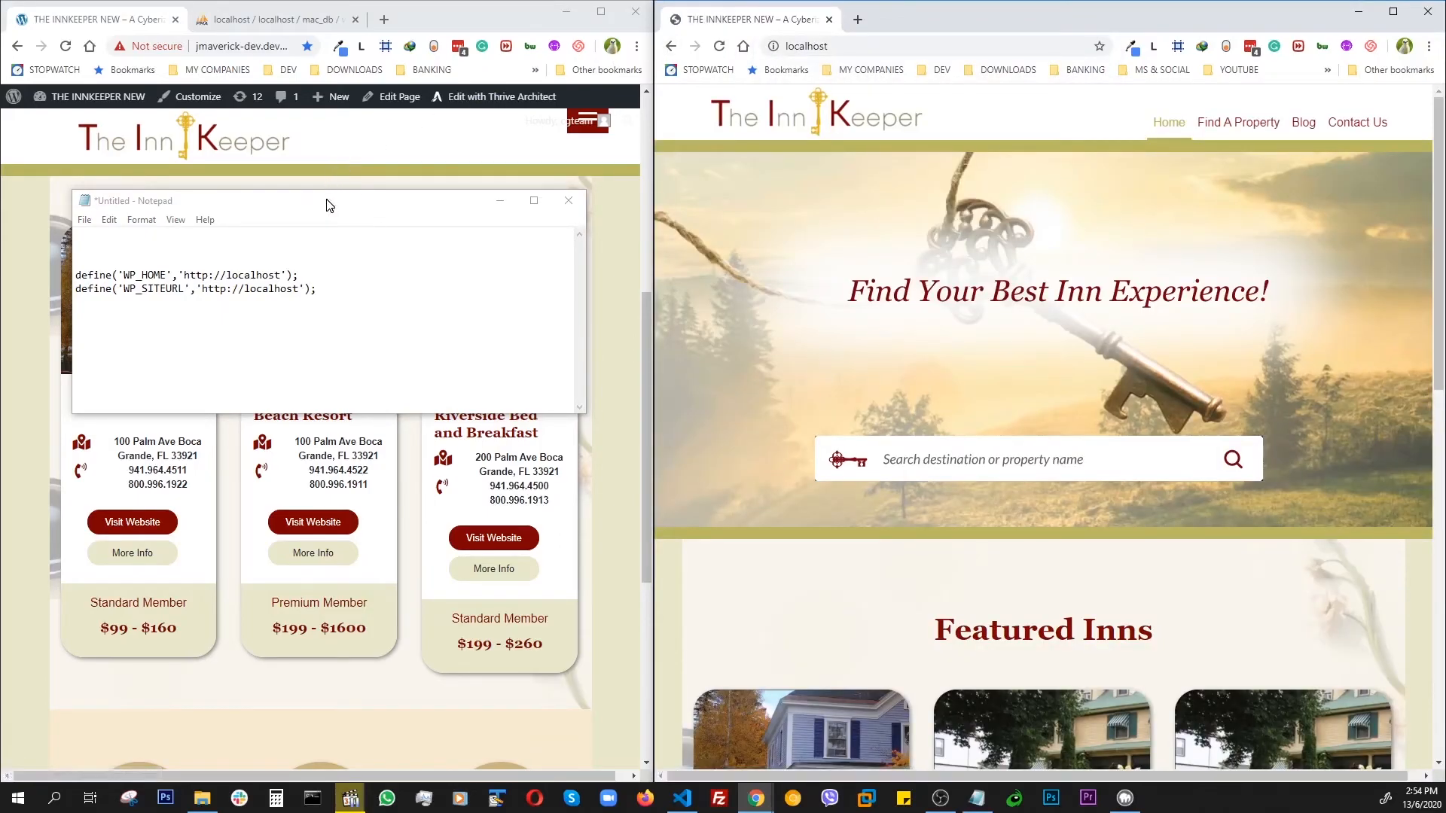
# Step: Move the Notepad window out of the way and compare the dev and local homepages side by side from their headers
pyautogui.moveTo(326, 205); pyautogui.dragTo(731, 203)
pyautogui.click(905, 201)
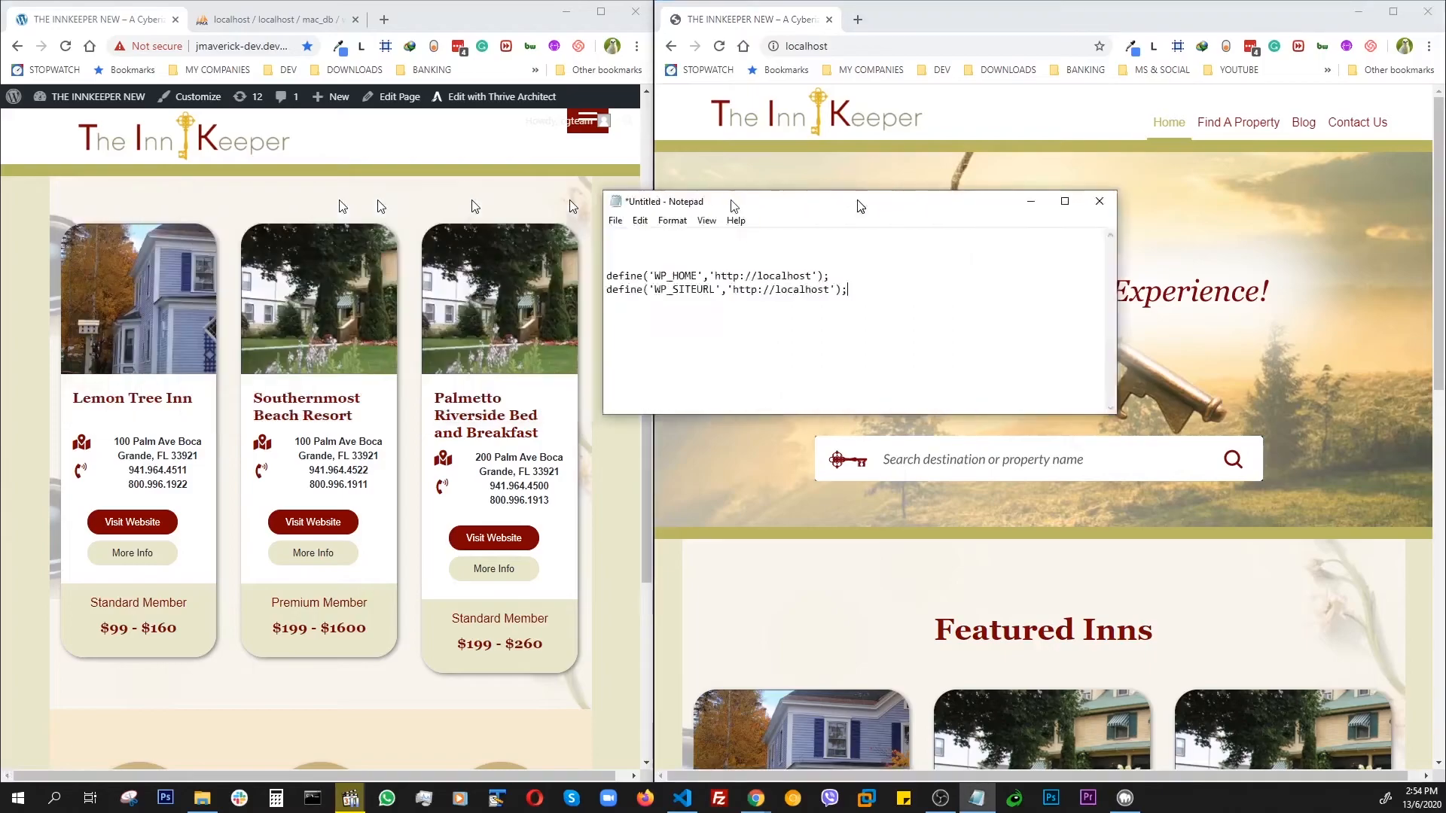
pyautogui.scroll(6, 422, 557)
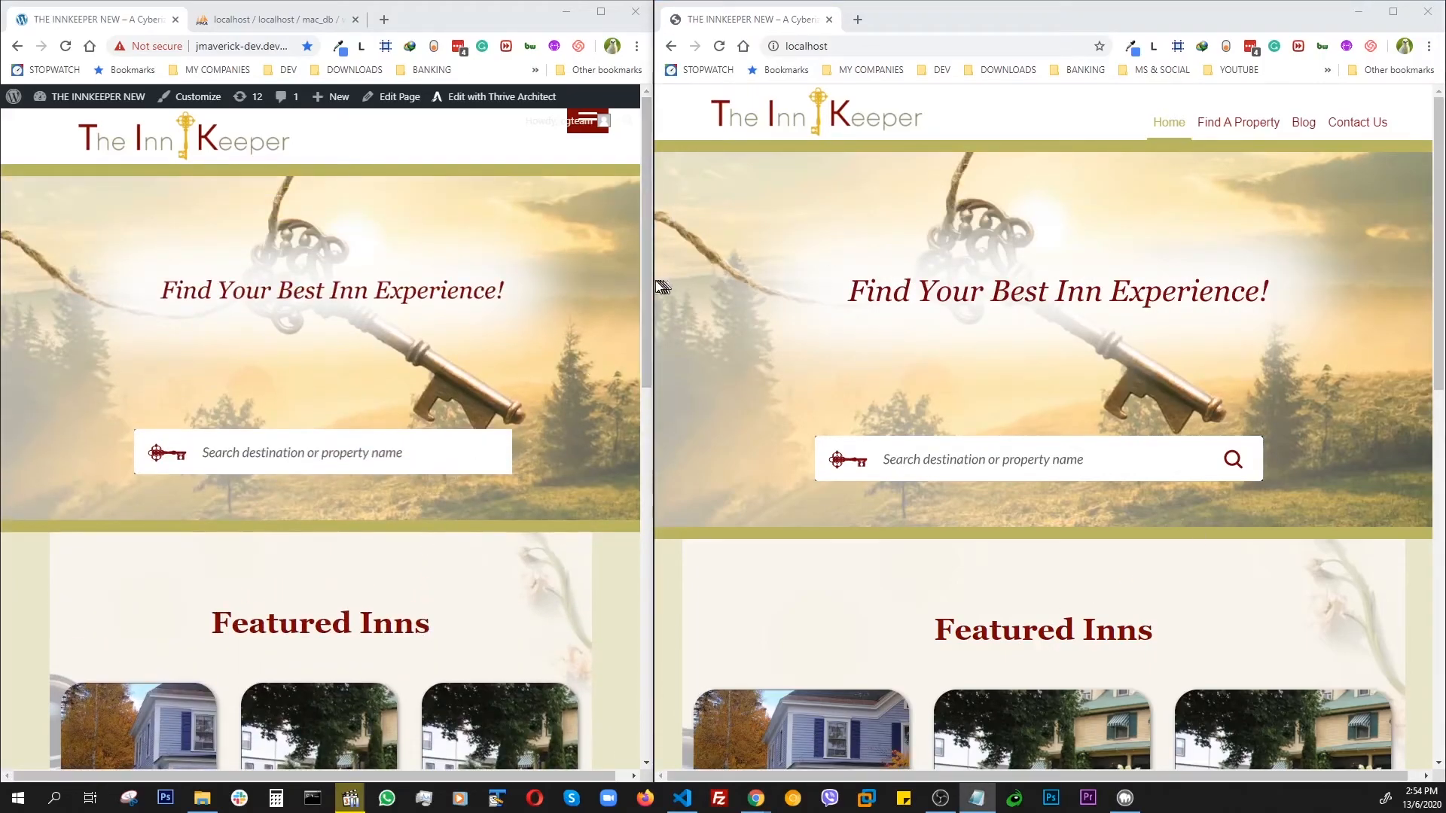
pyautogui.moveTo(655, 286); pyautogui.dragTo(691, 288)
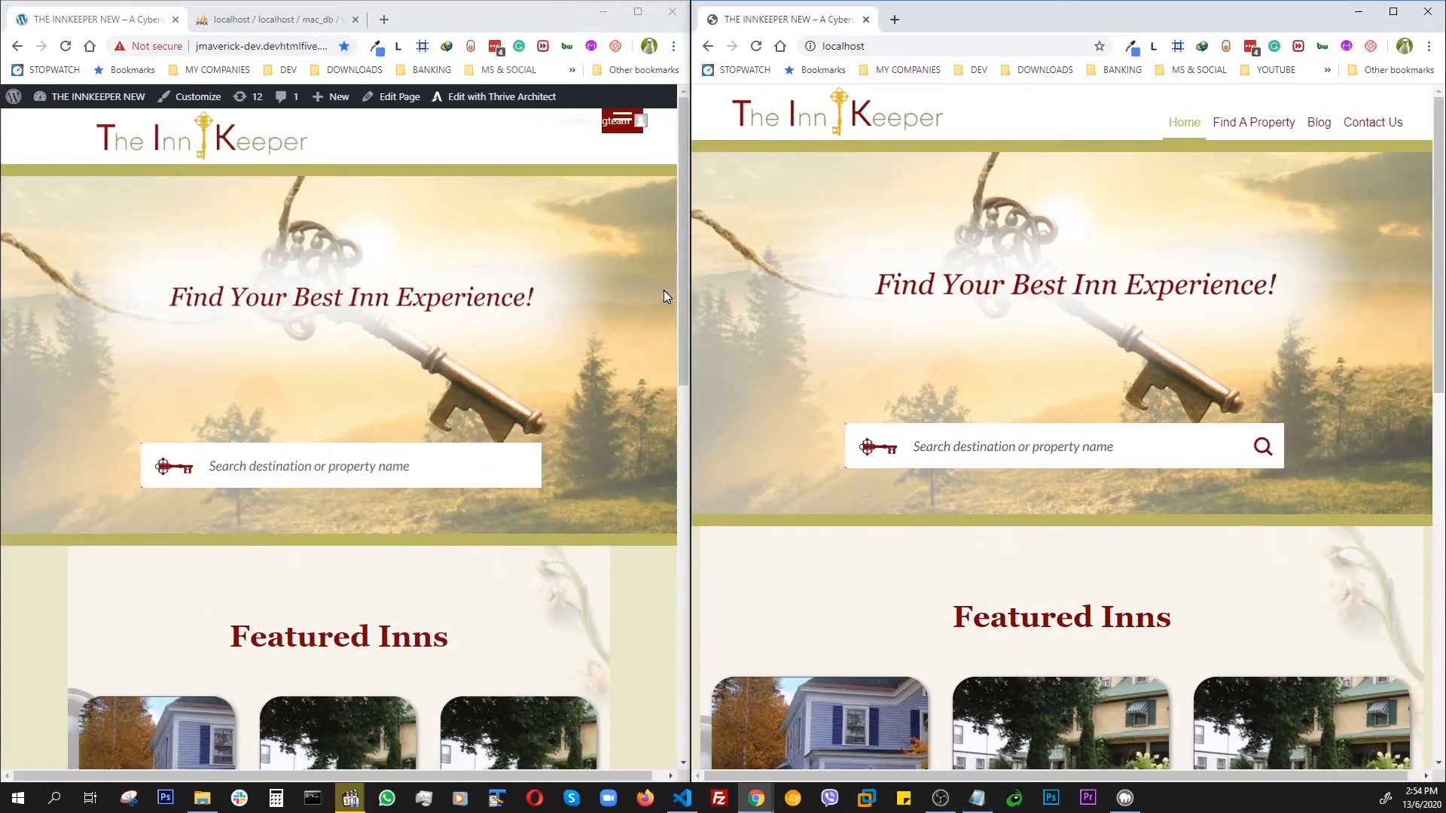